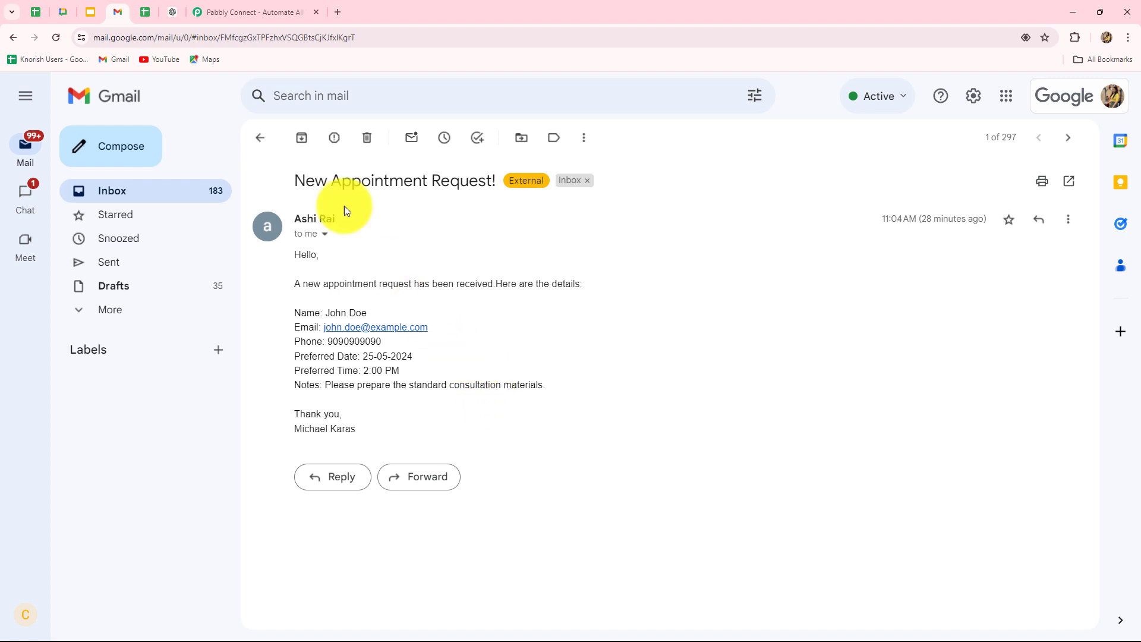
Step: Leave the appointment request email in Gmail and go to the Pabbly Connect website tab
left_click(242, 9)
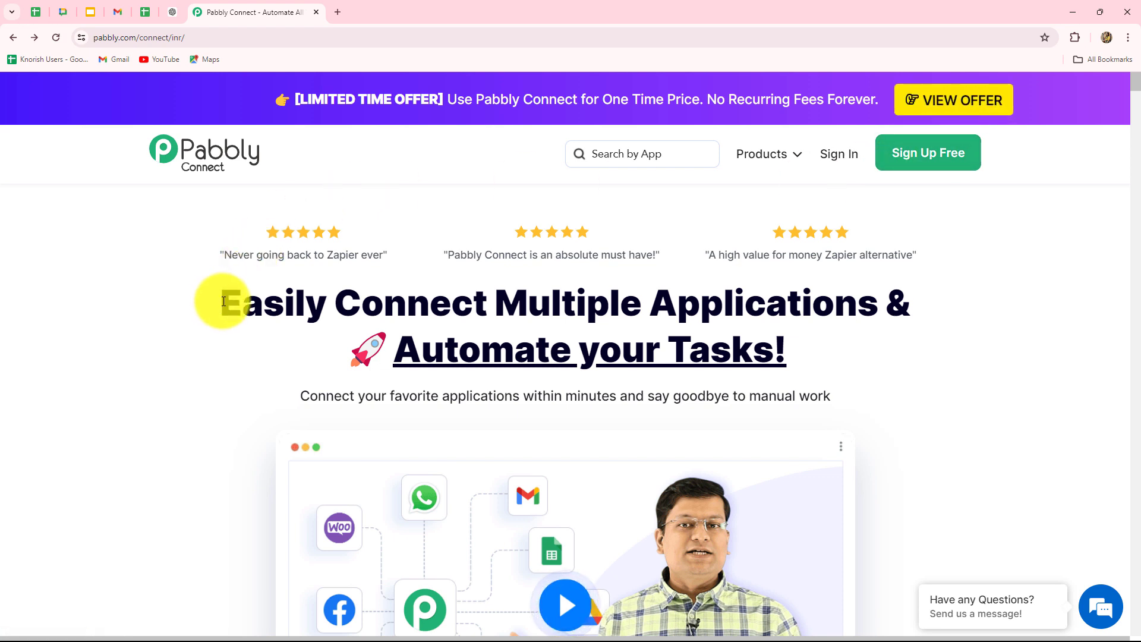
Step: Sign in and launch Pabbly Connect from the apps list, reaching the dashboard with 2940 tasks left
left_click_drag(229, 301, 833, 398)
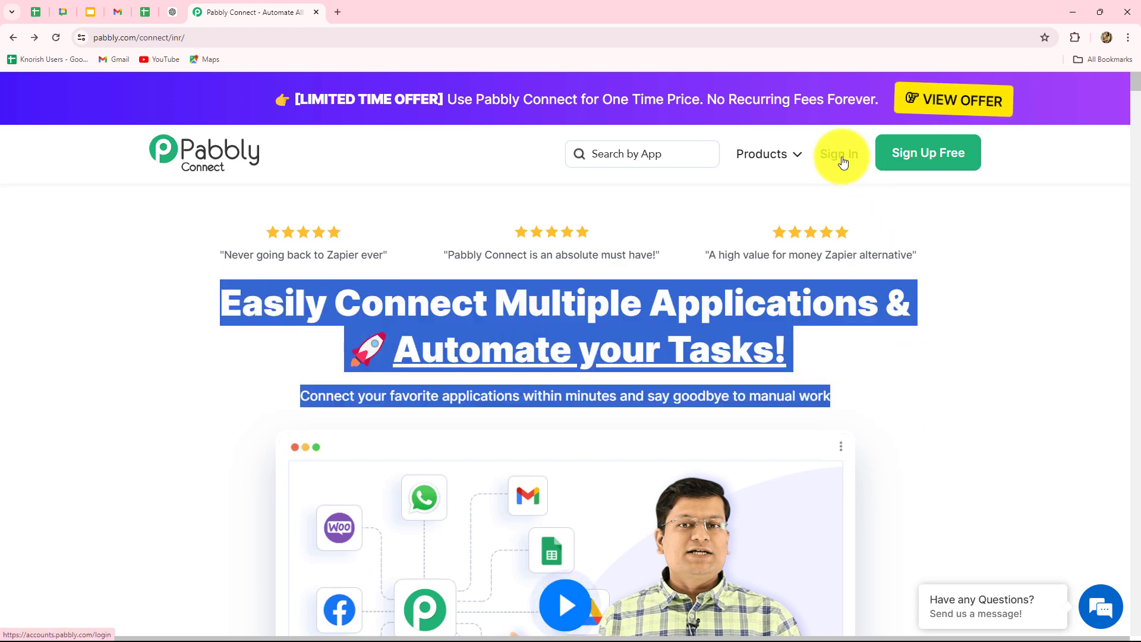
left_click(843, 162)
scroll(754, 449, "down", 3)
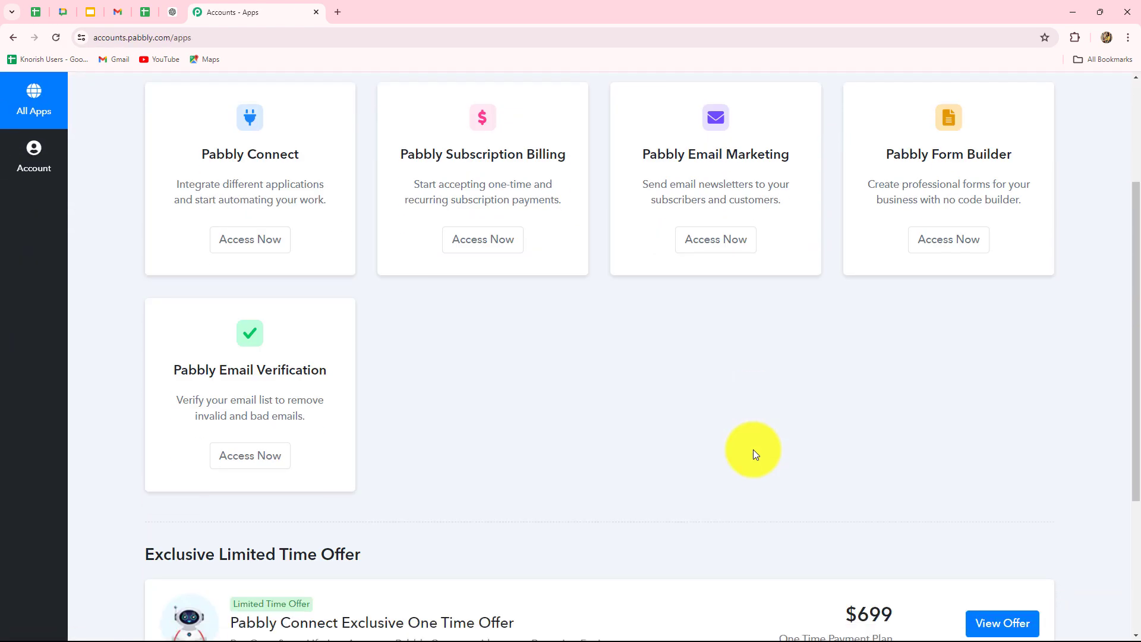
scroll(754, 449, "up", 2)
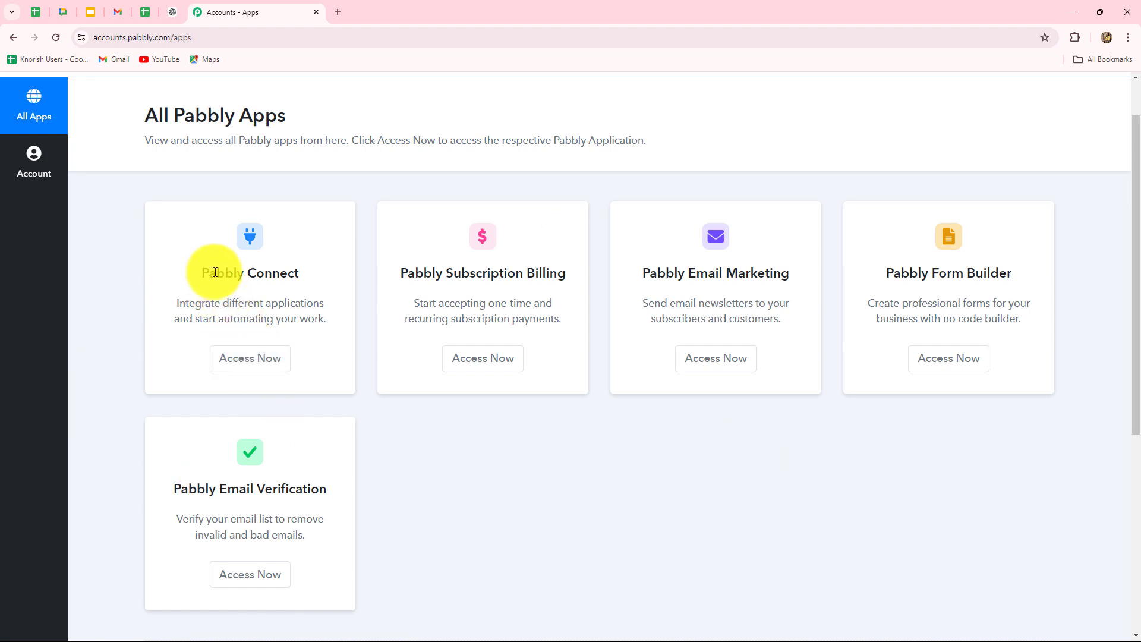
left_click_drag(208, 273, 300, 274)
left_click(249, 364)
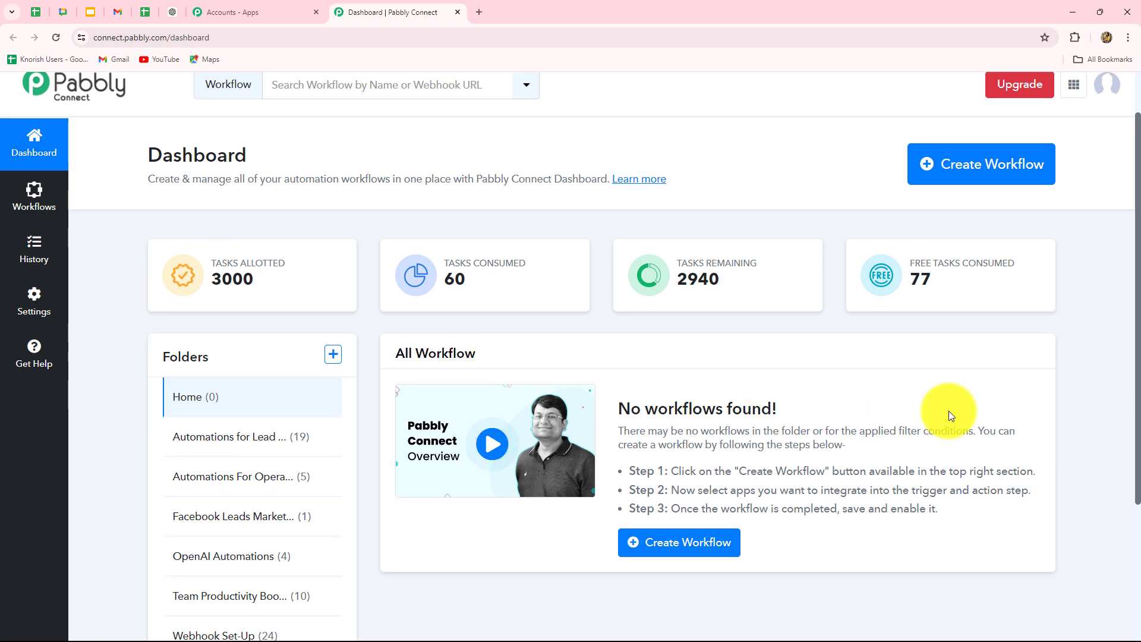
scroll(949, 412, "down", 2)
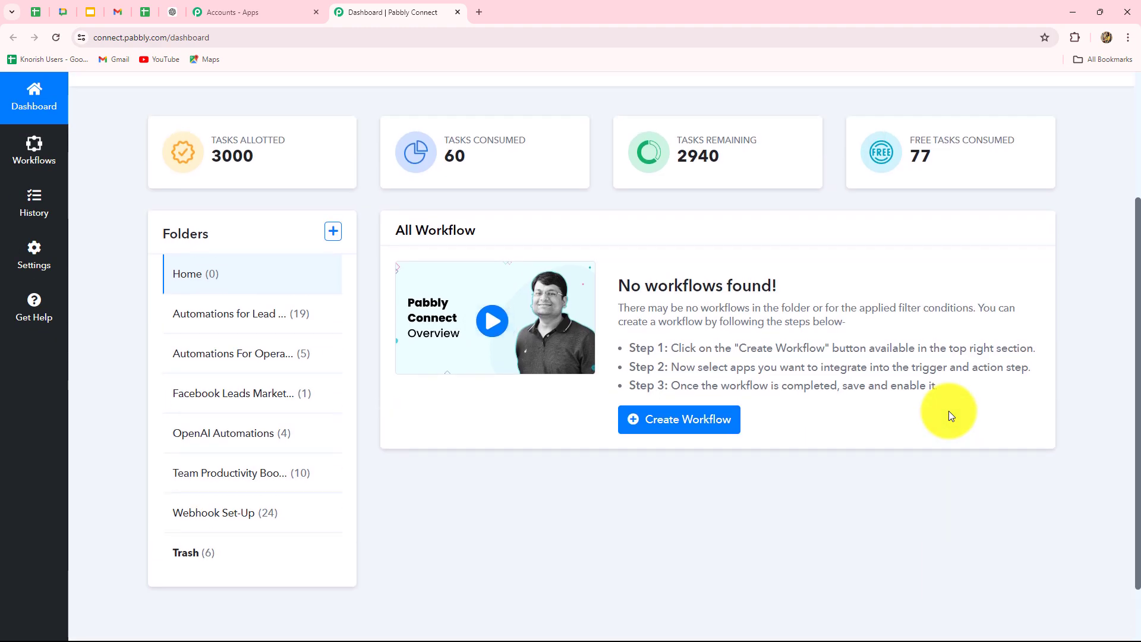
scroll(948, 412, "up", 1)
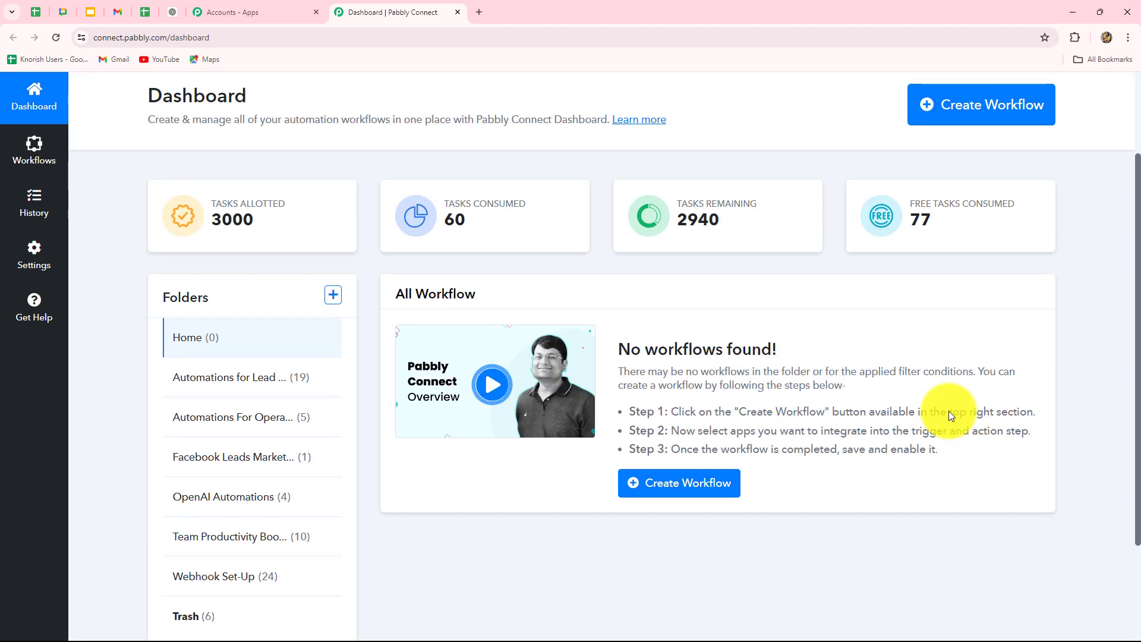
scroll(949, 411, "down", 2)
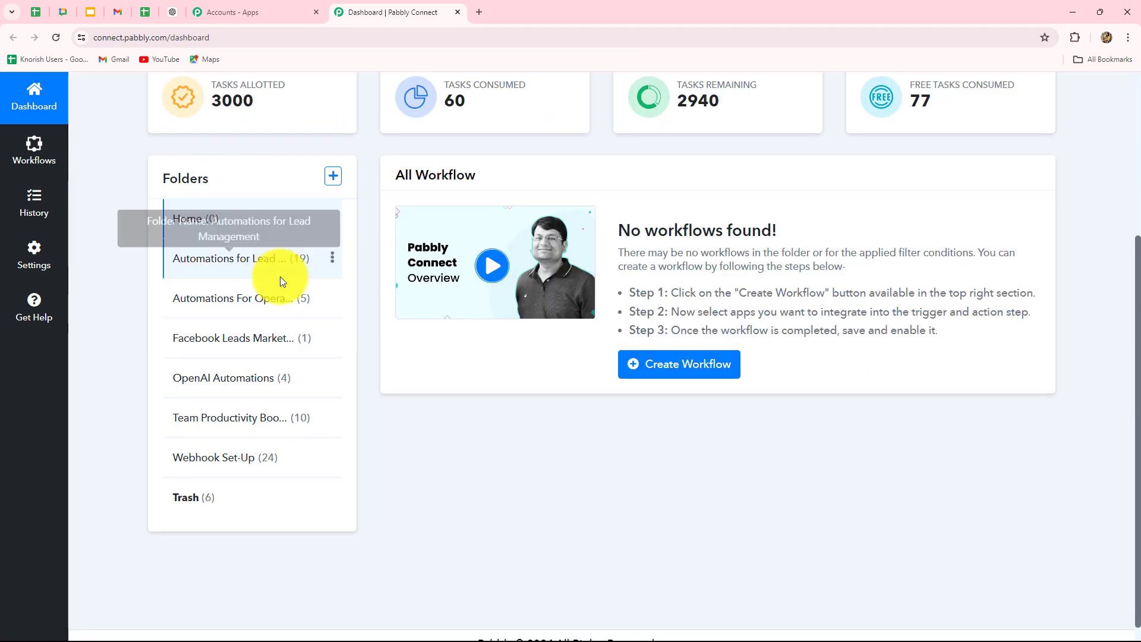
scroll(392, 498, "up", 3)
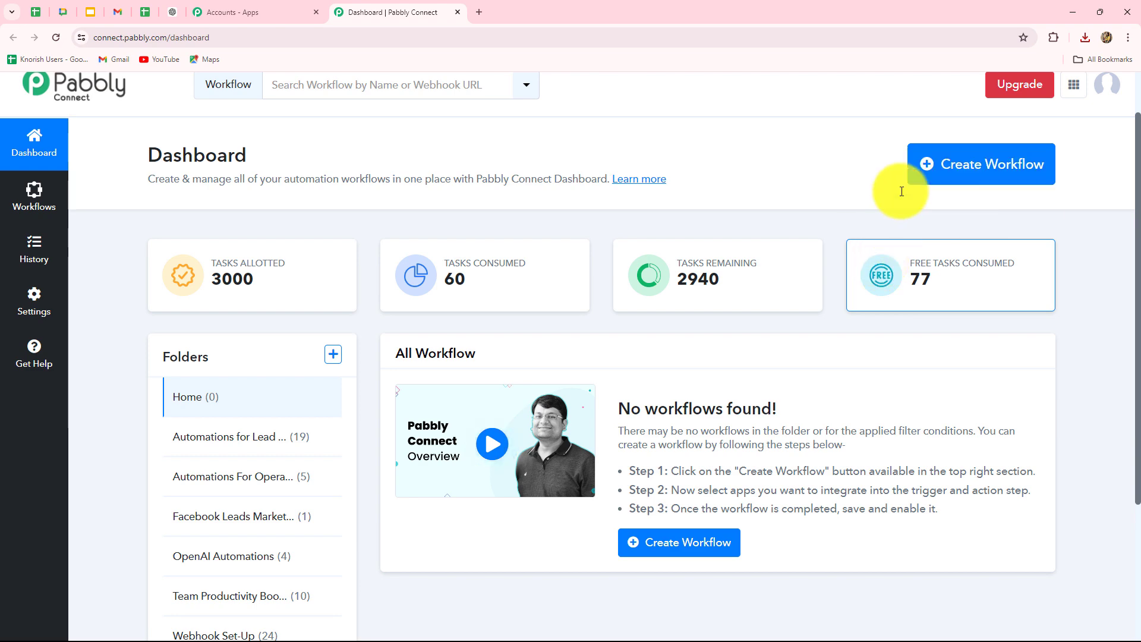
Step: Create a workflow with the pasted name 'Create GoHighLevel Appointment from Email' in Automations for Lead Management
left_click(945, 169)
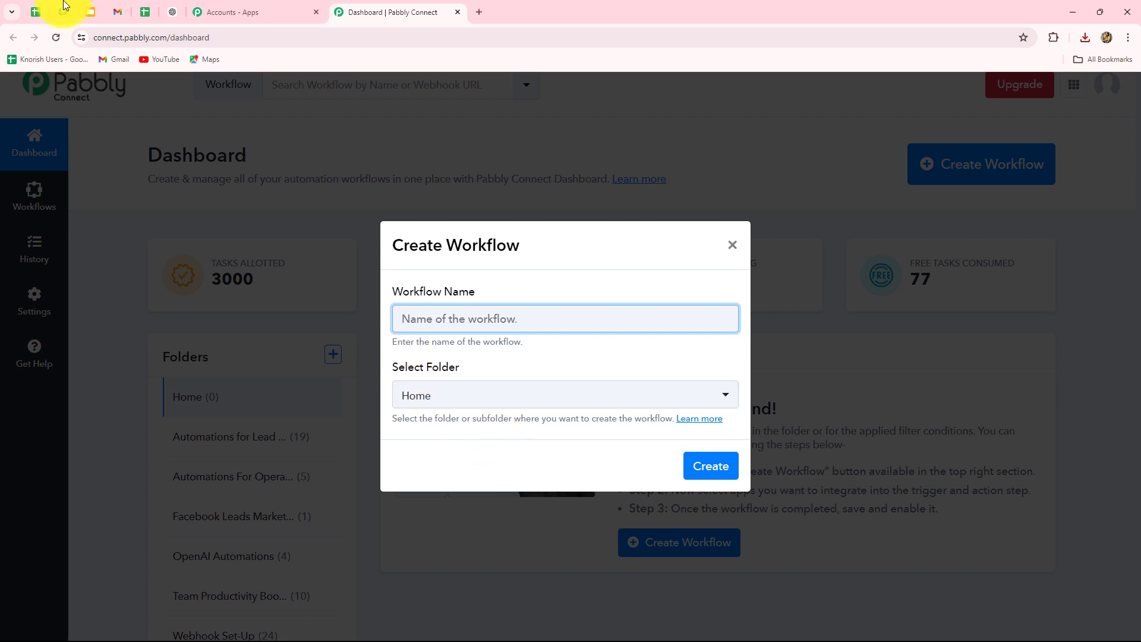
type("Create GoHighLevel Appointment from Email")
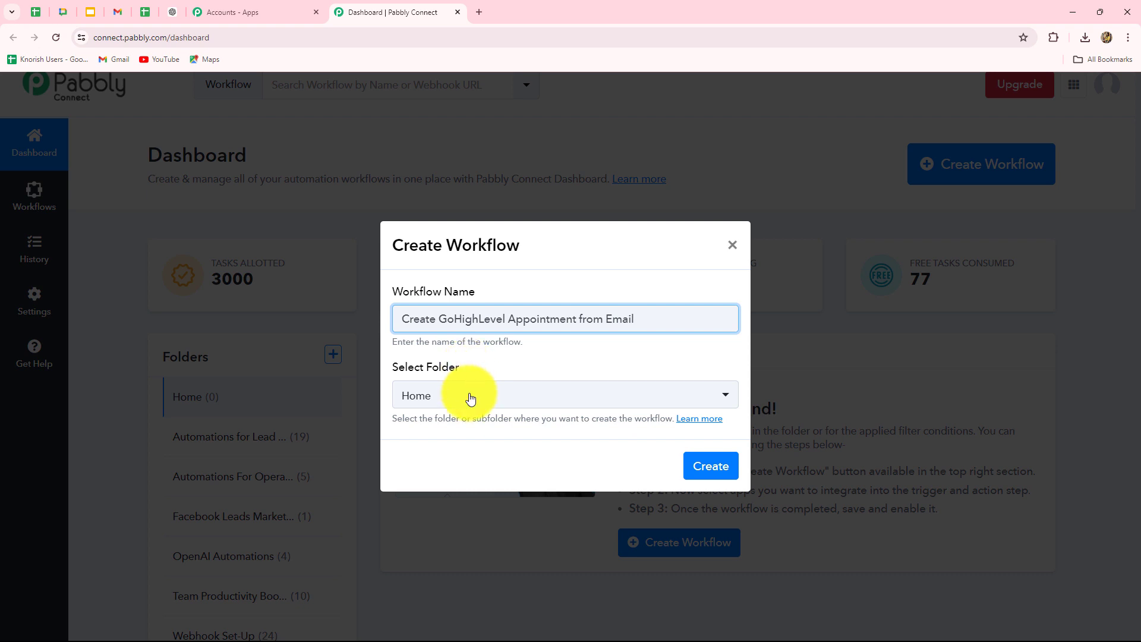
left_click(471, 397)
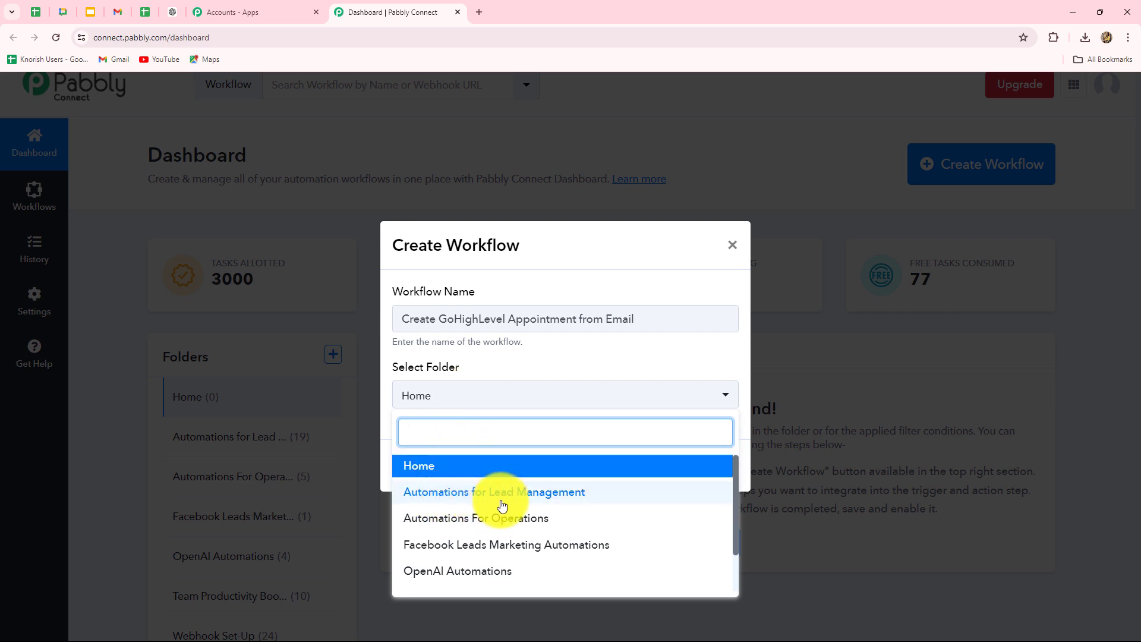
left_click(549, 494)
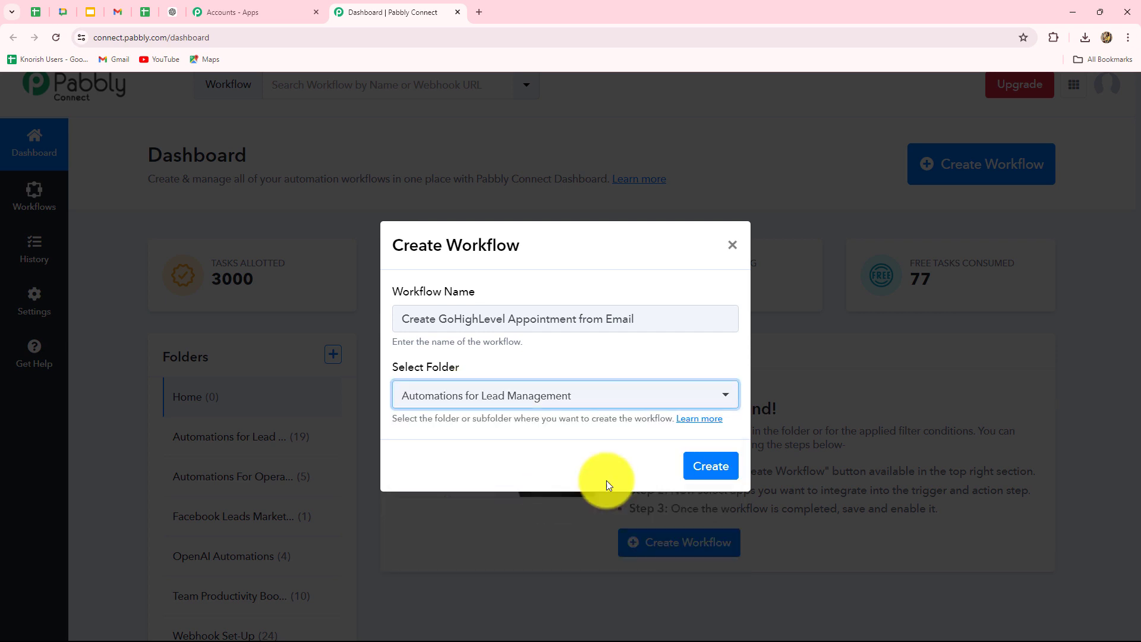
left_click(715, 466)
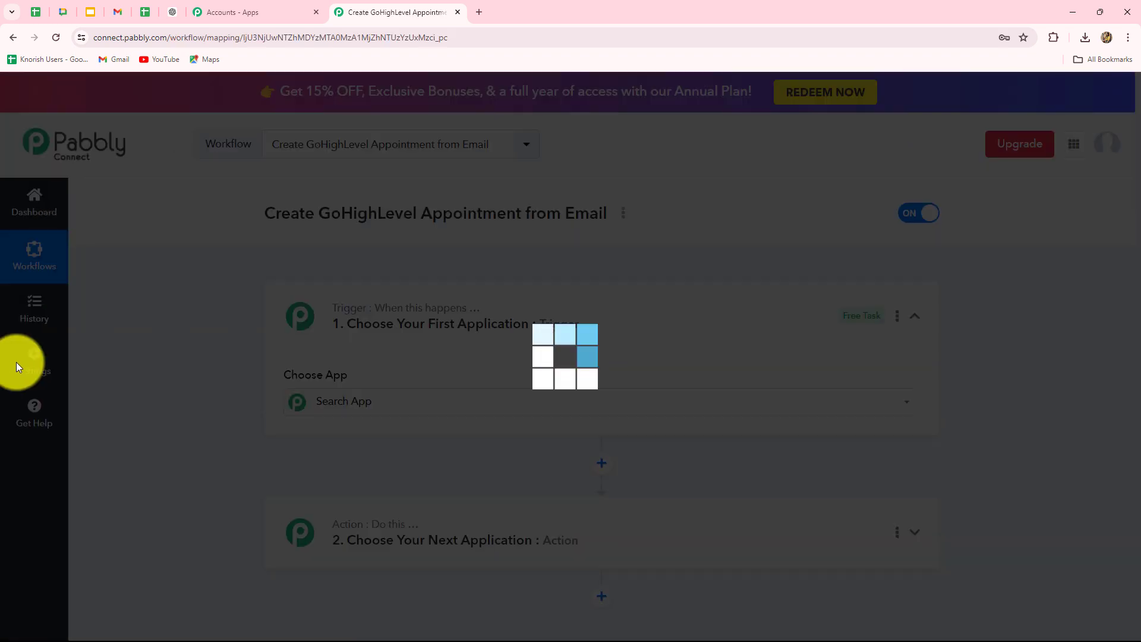
Step: Look over the workflow editor and filter the trigger app list with 'Ema'
scroll(173, 319, "down", 3)
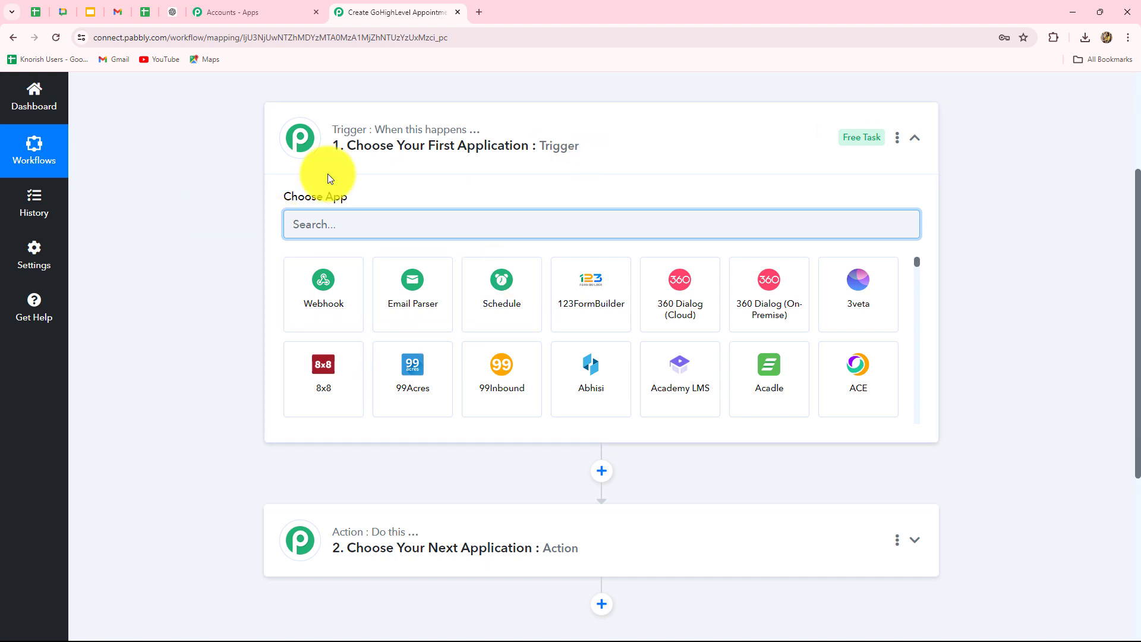
scroll(187, 429, "down", 3)
scroll(187, 429, "up", 3)
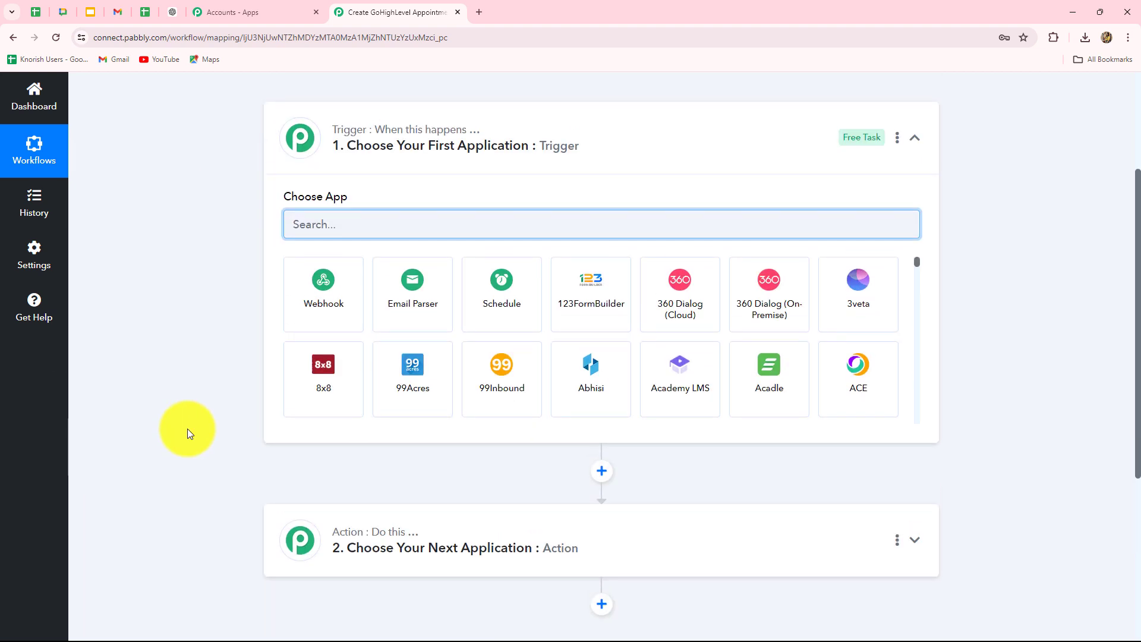
scroll(188, 429, "down", 1)
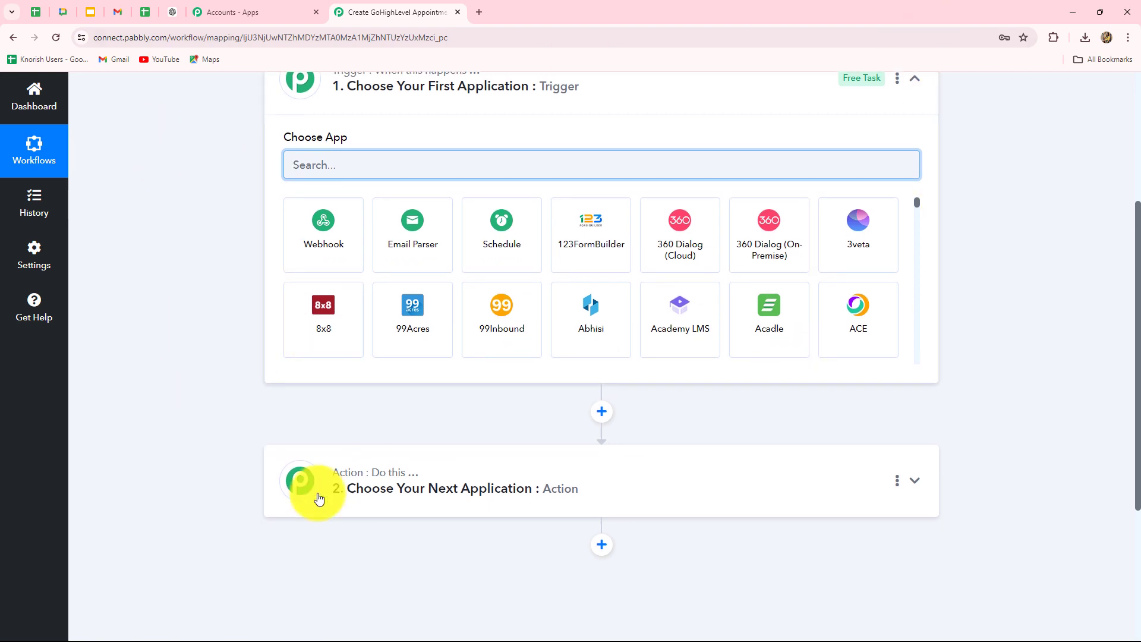
scroll(467, 501, "down", 4)
scroll(467, 501, "up", 7)
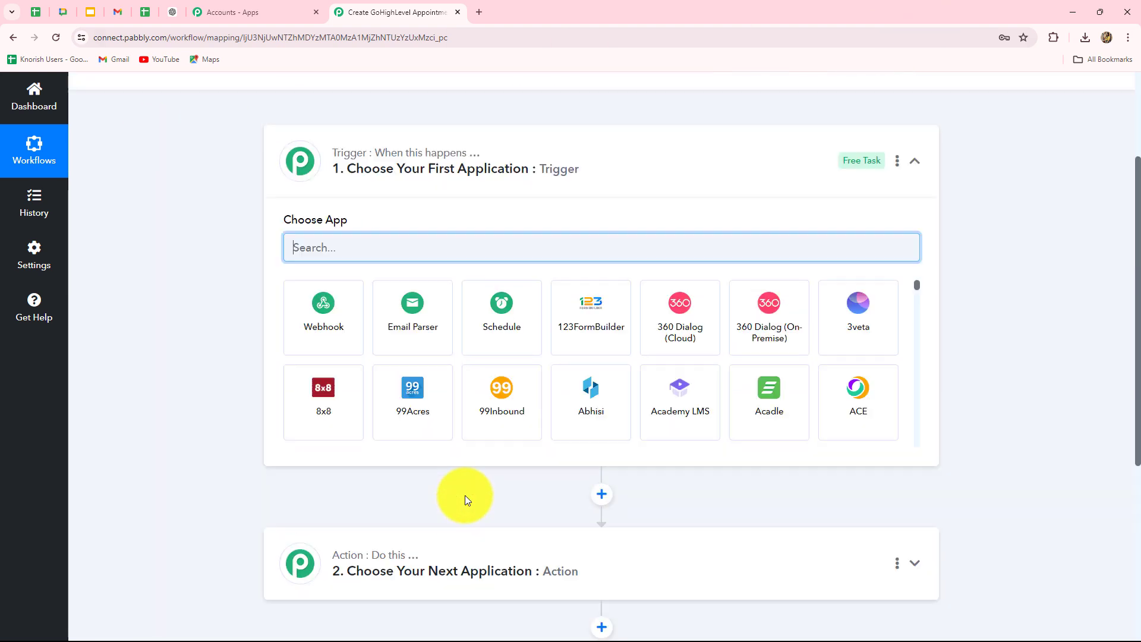
scroll(467, 501, "down", 1)
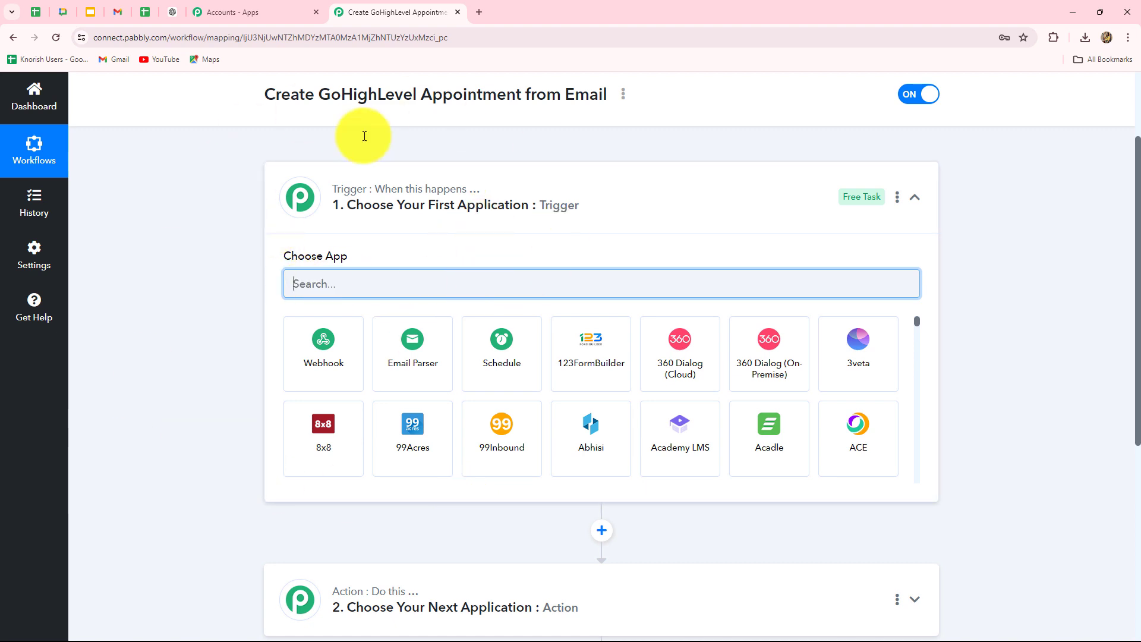
scroll(351, 357, "down", 4)
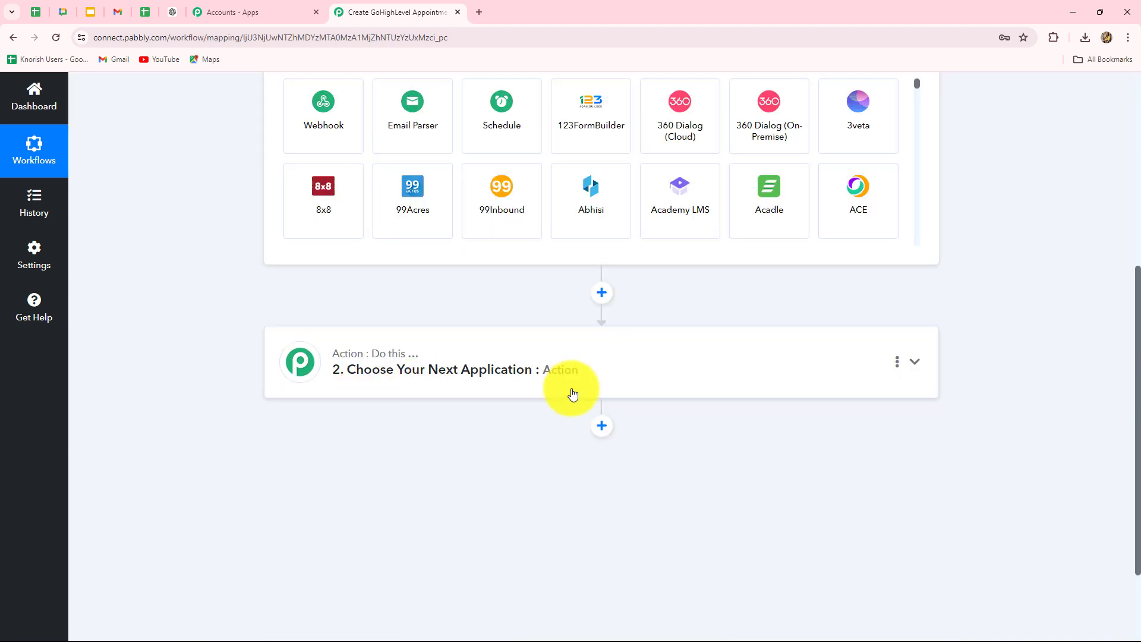
scroll(573, 393, "up", 3)
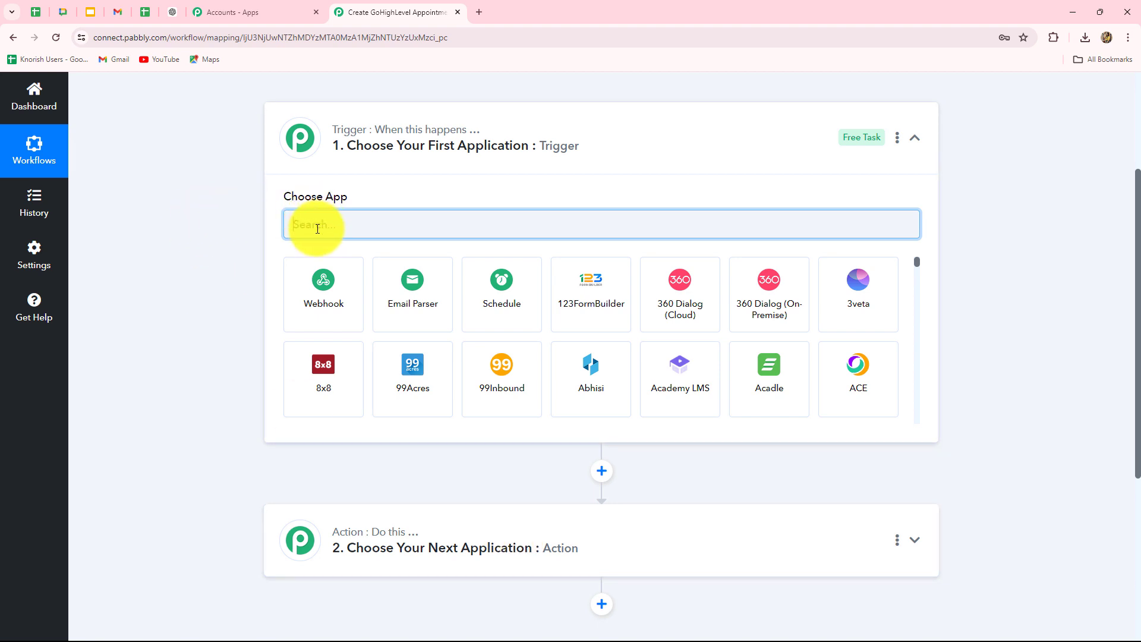
type("Ema")
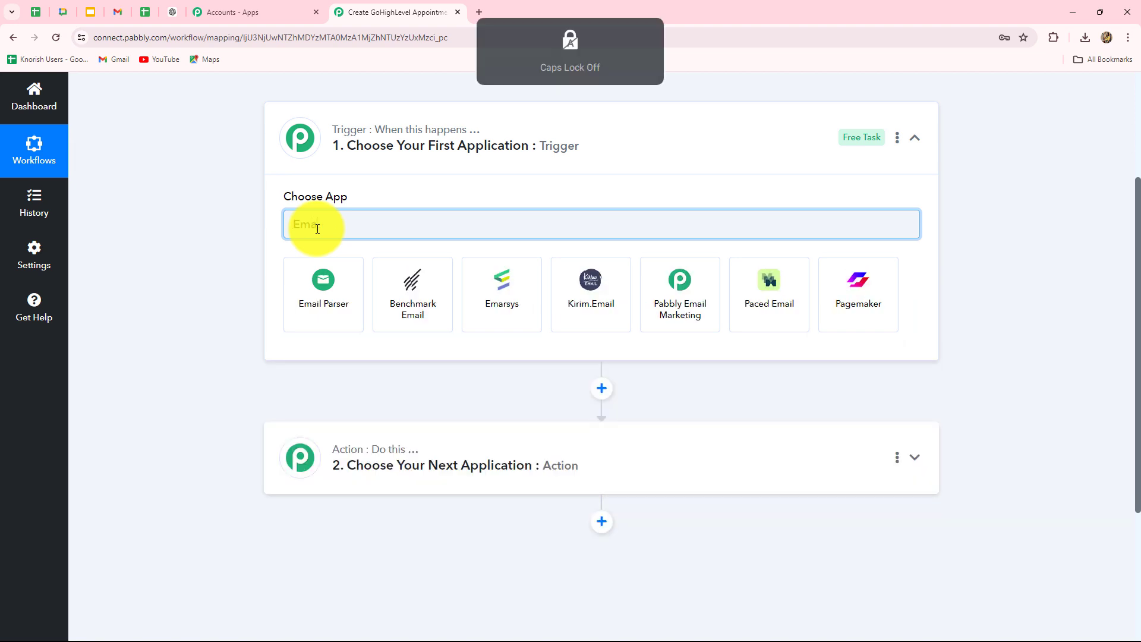
Step: Choose Email Parser as the trigger app and copy the parser's unique email address
left_click(324, 287)
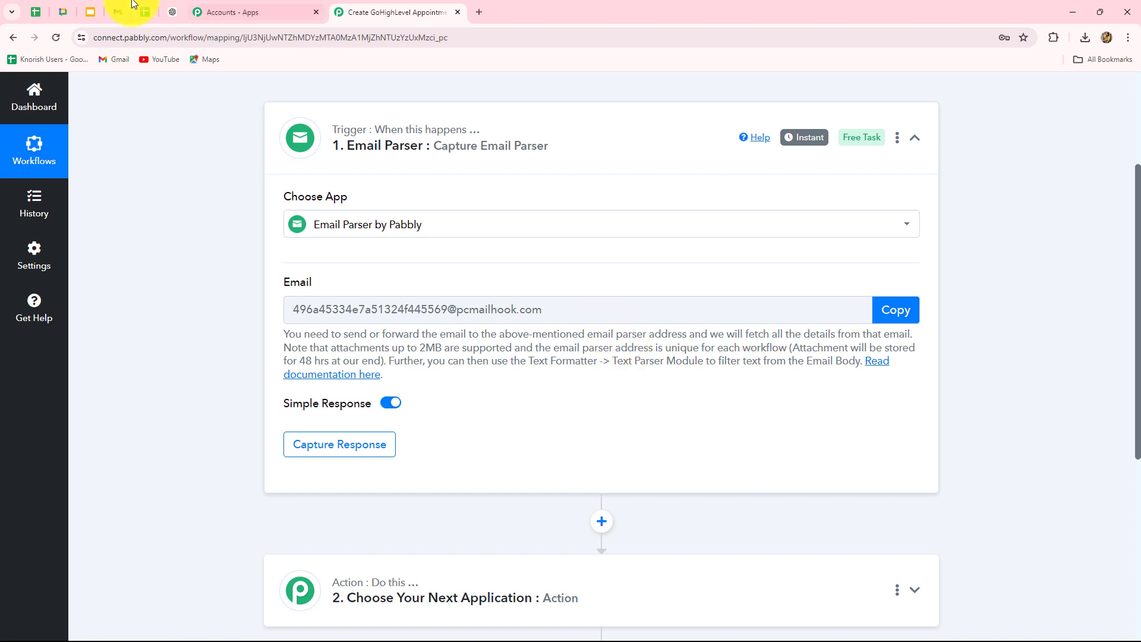
left_click(117, 11)
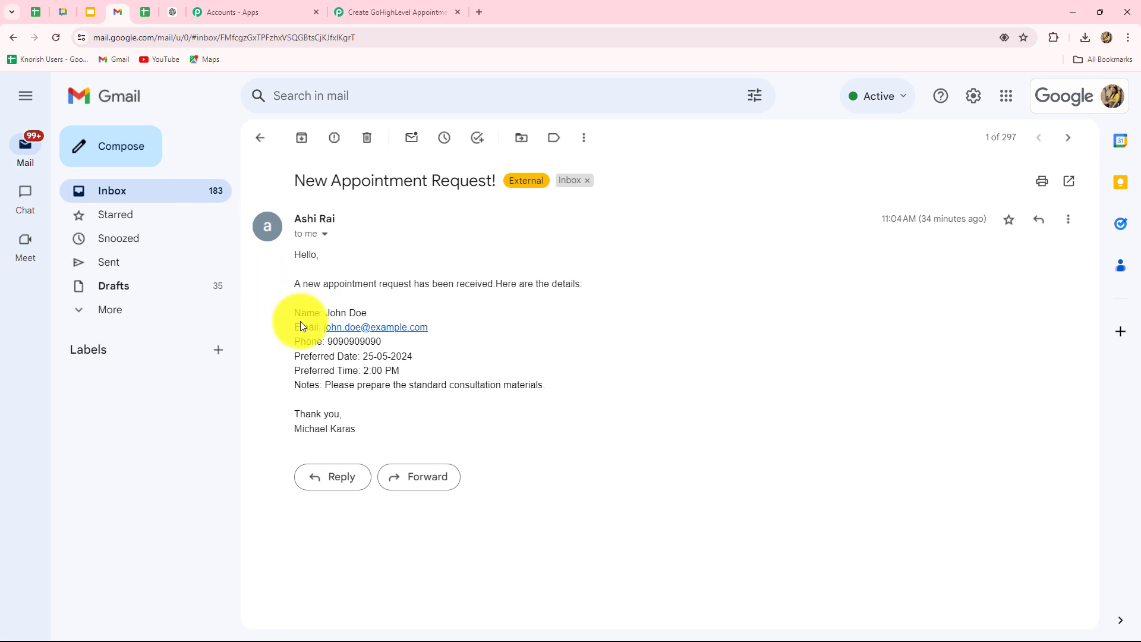
left_click(366, 14)
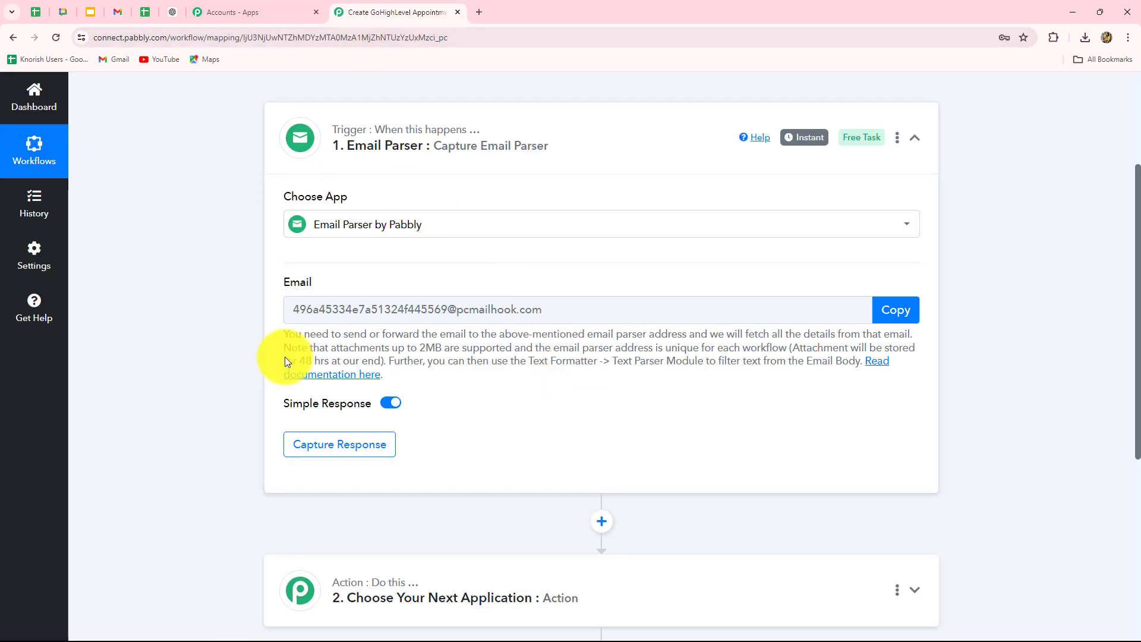
left_click(897, 310)
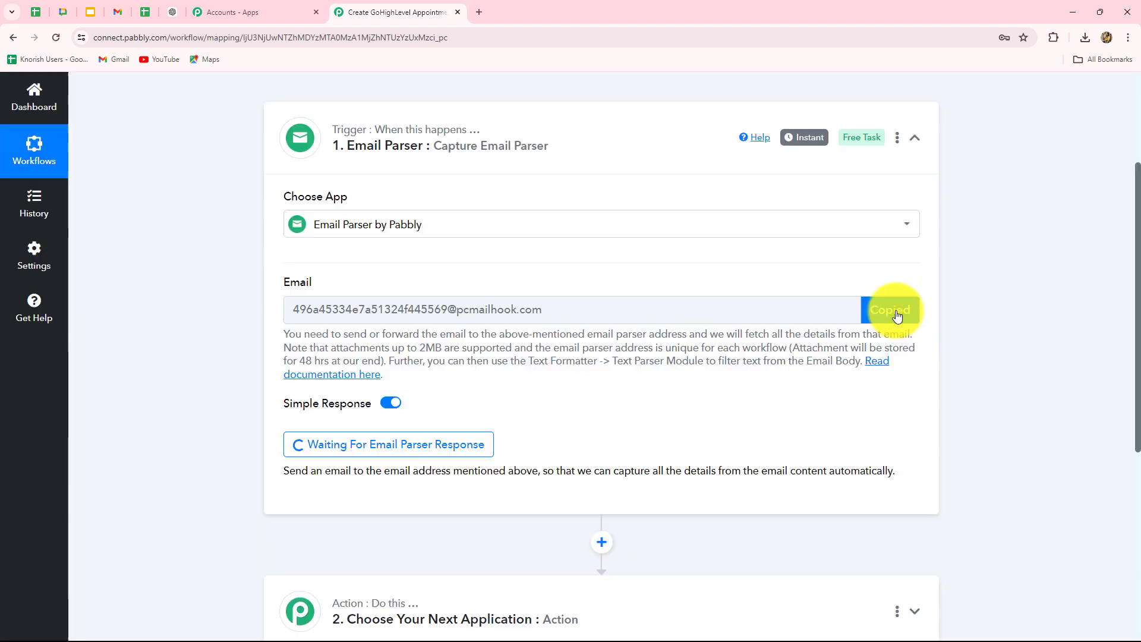
left_click(896, 312)
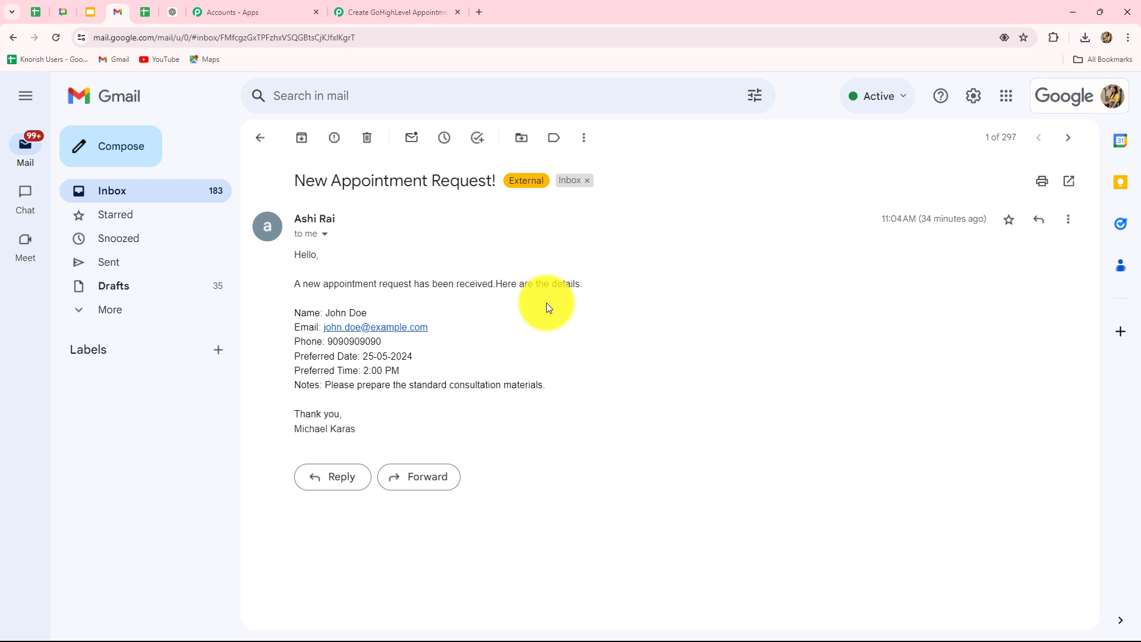
Step: Open Gmail's full settings at the Forwarding and POP/IMAP section
left_click(974, 100)
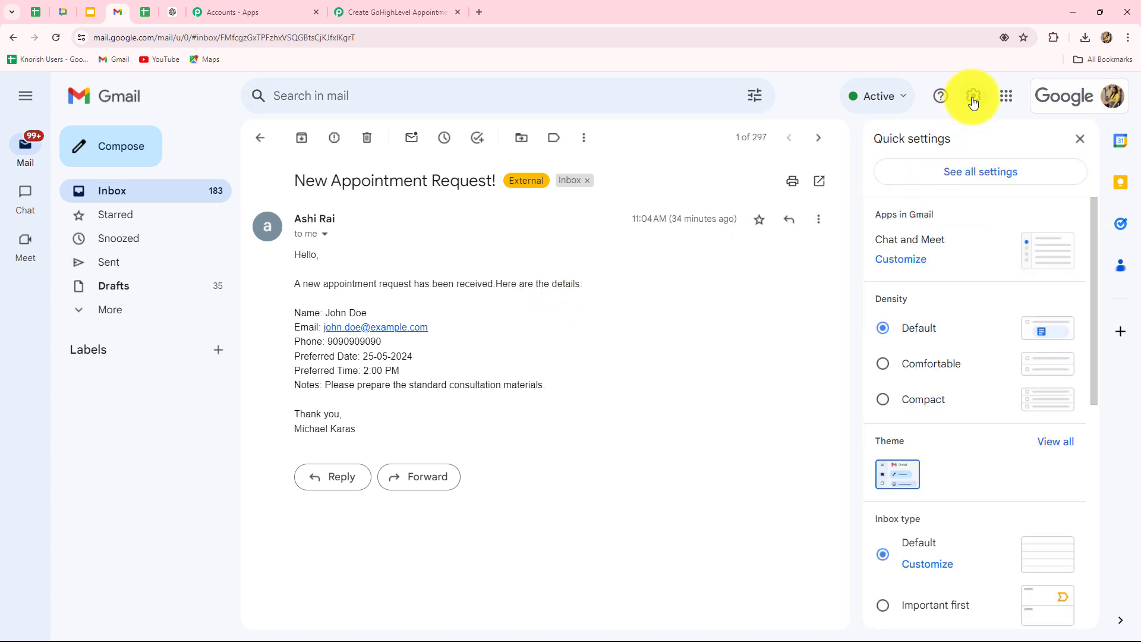
left_click(967, 183)
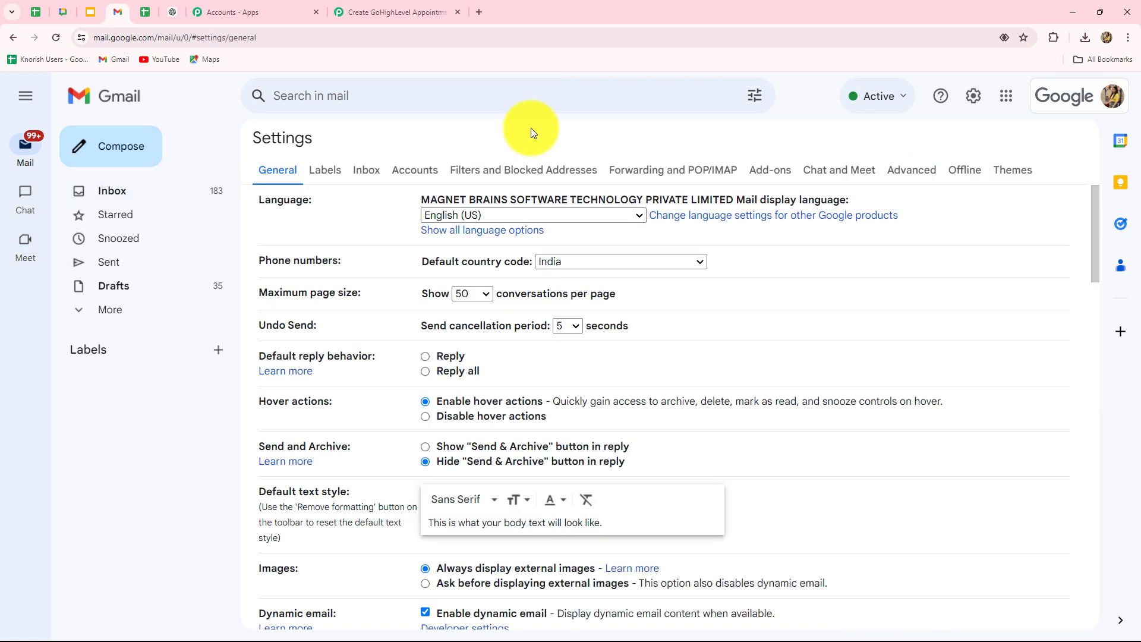
left_click(696, 172)
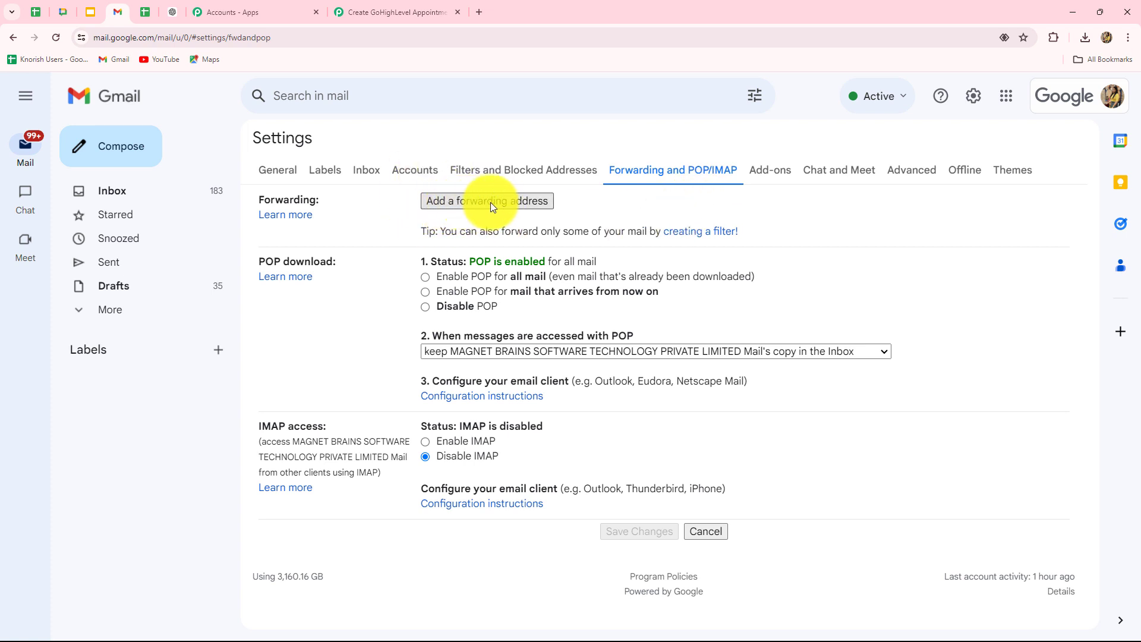
Step: Add the pasted parser address as a forwarding address, proceed, and dismiss the confirmation-link notice
left_click(515, 202)
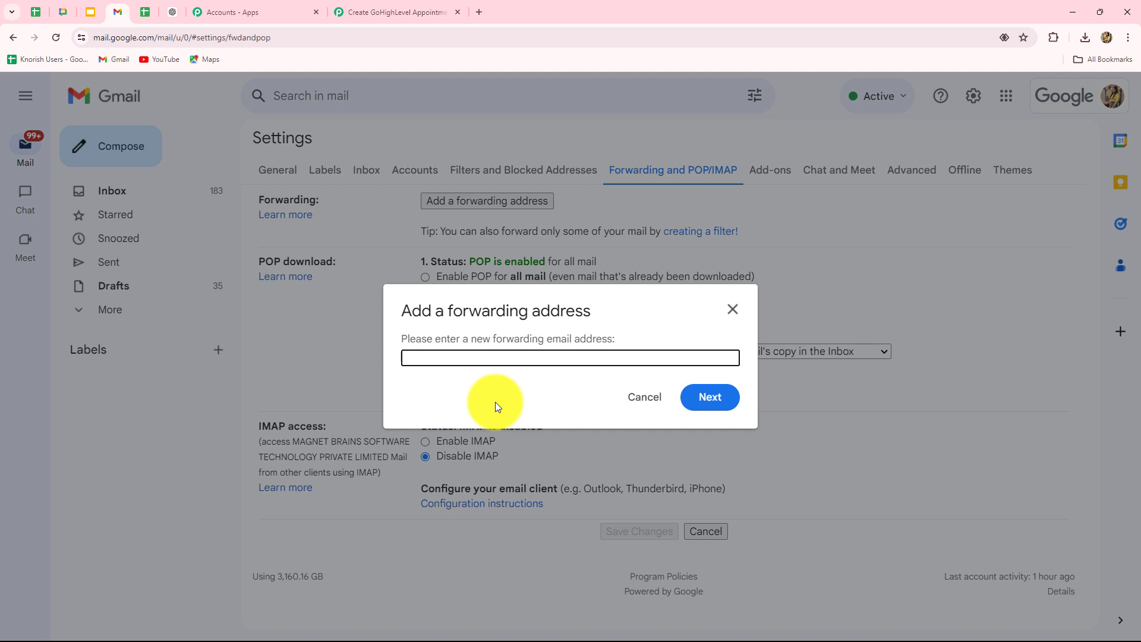
key("ctrl+v")
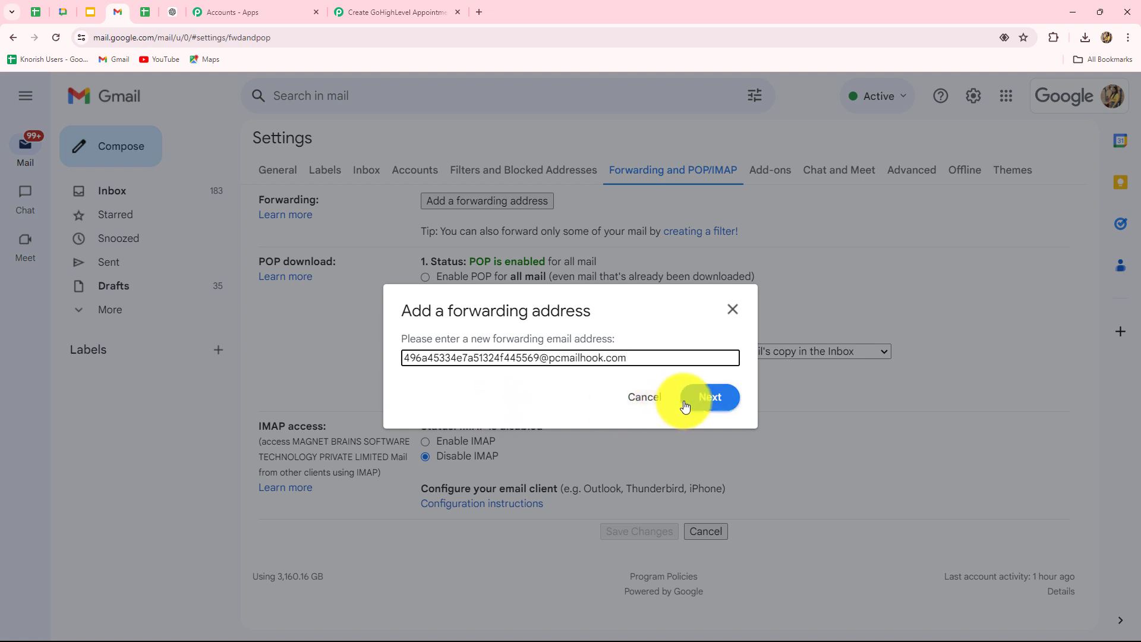
left_click(699, 399)
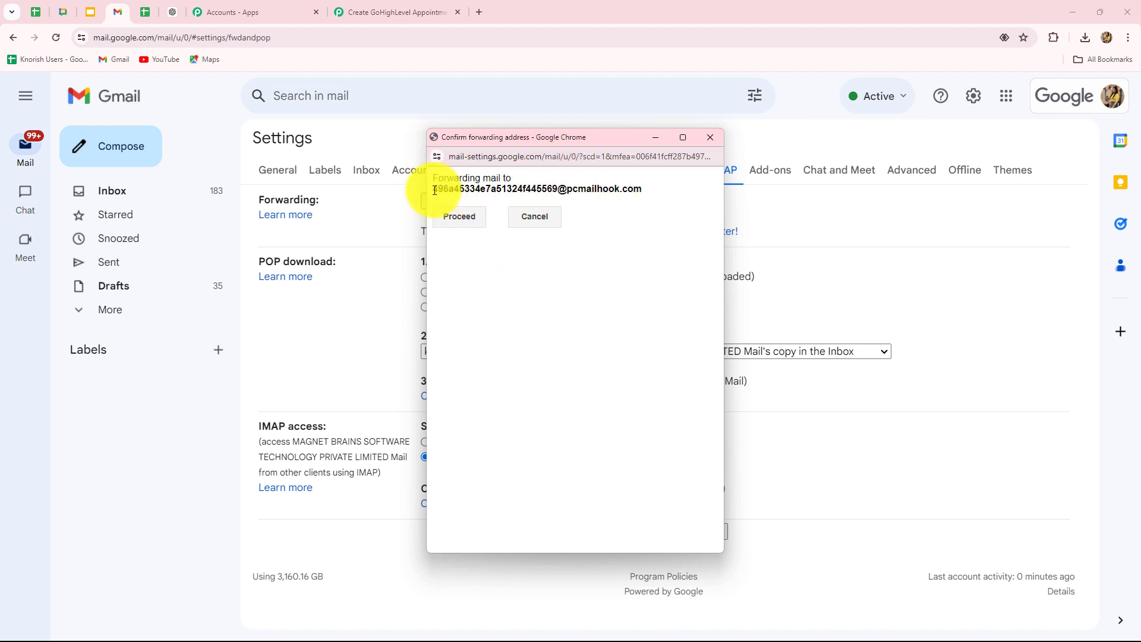
left_click_drag(433, 188, 659, 188)
left_click(466, 218)
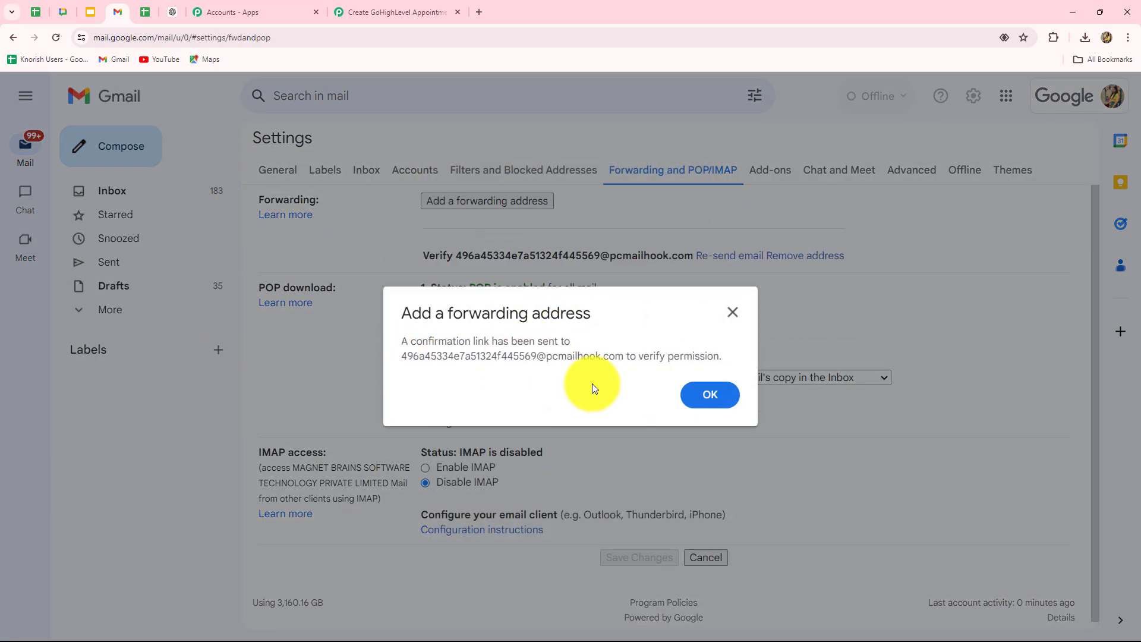
left_click(710, 396)
left_click(394, 11)
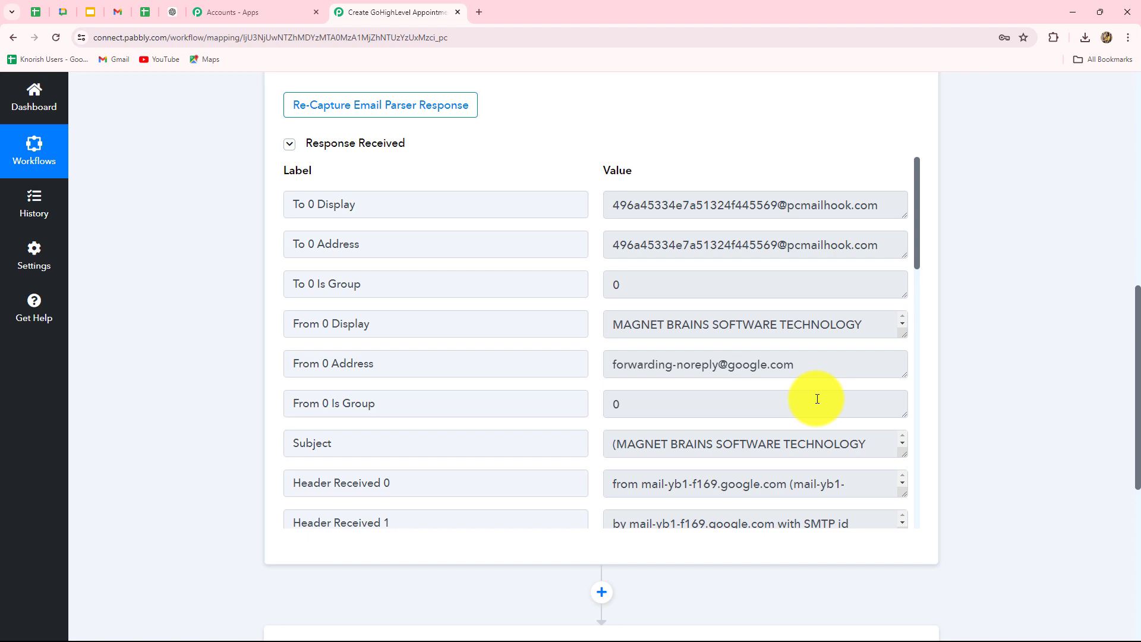
Step: Scroll the captured response to Body Text and select Gmail's confirmation link
scroll(818, 397, "down", 10)
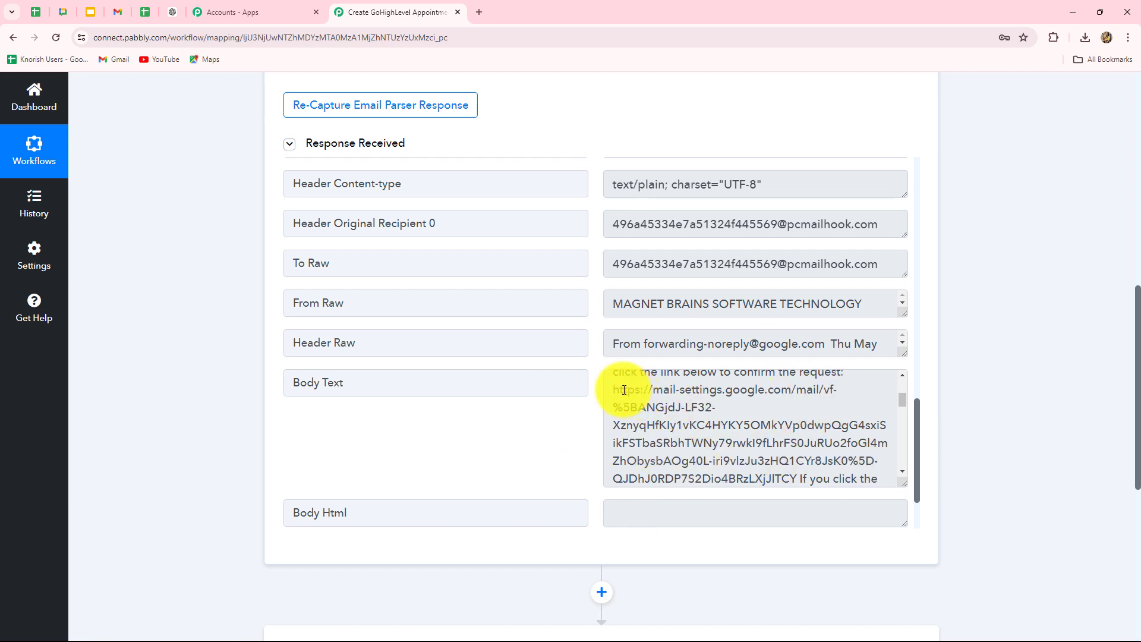
left_click_drag(612, 390, 793, 477)
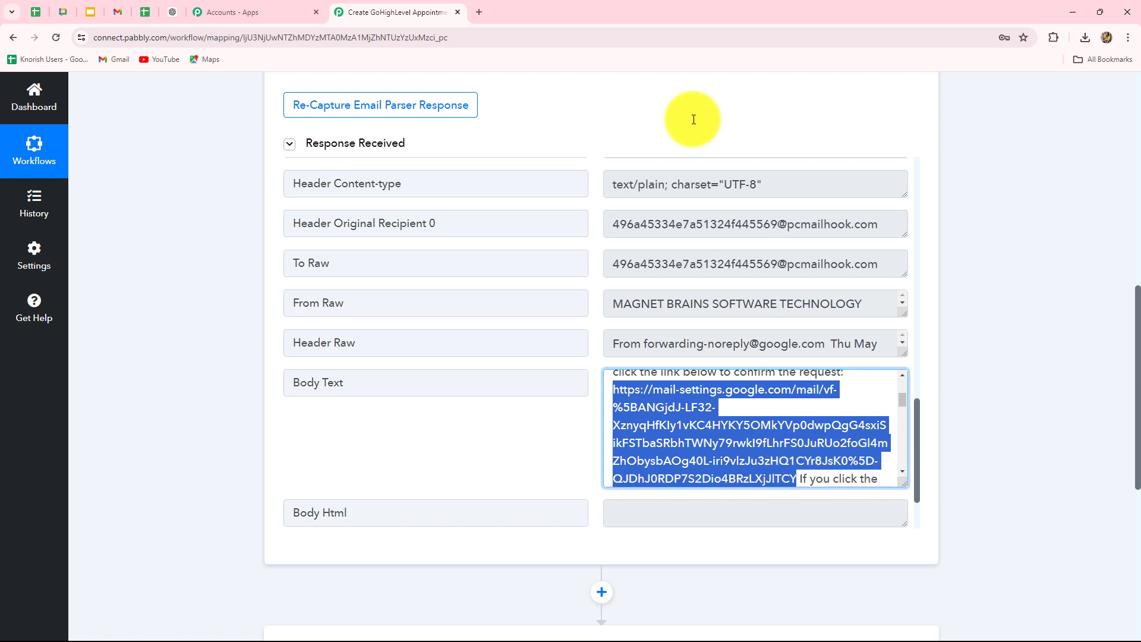
Step: Load the pasted confirmation link in a new tab, confirm forwarding, and close the success page
left_click(480, 12)
key("ctrl+v")
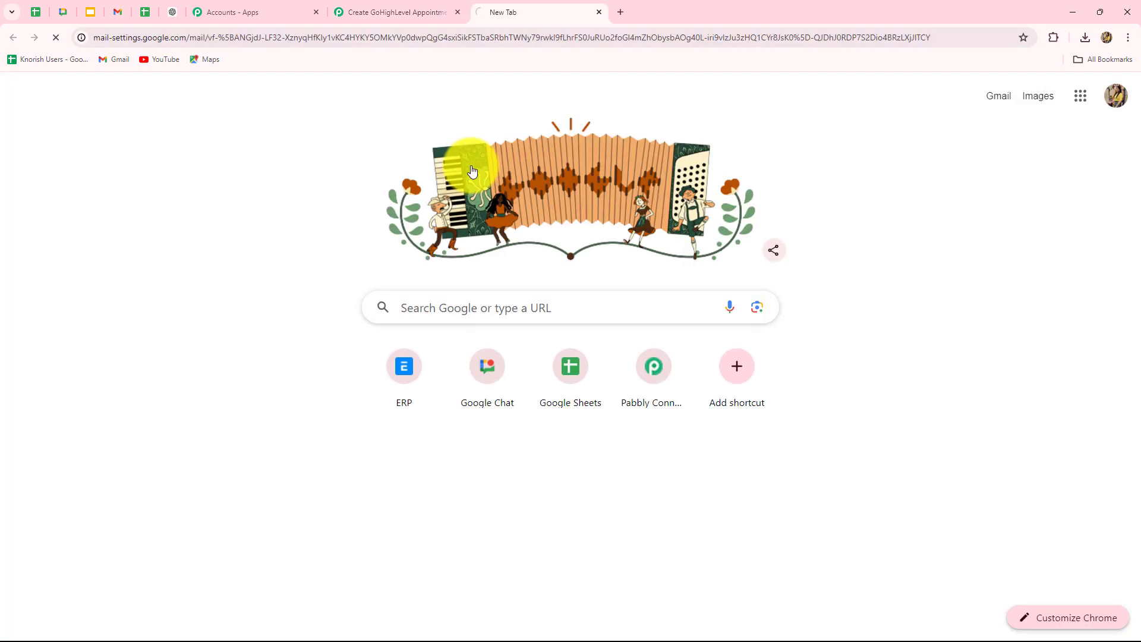
key("Return")
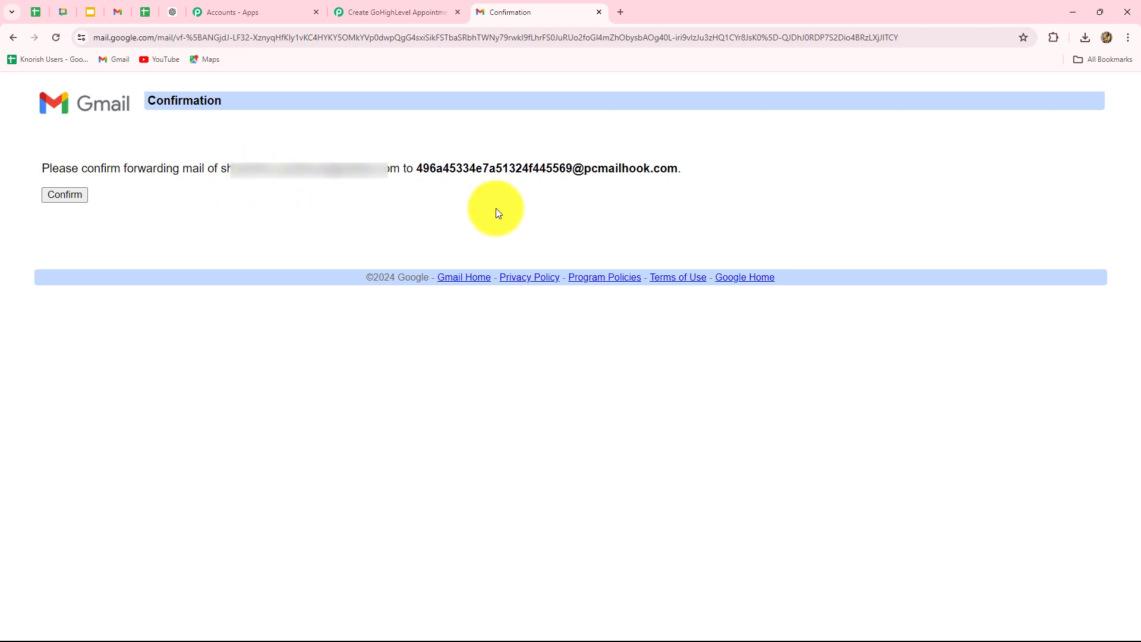
left_click(76, 196)
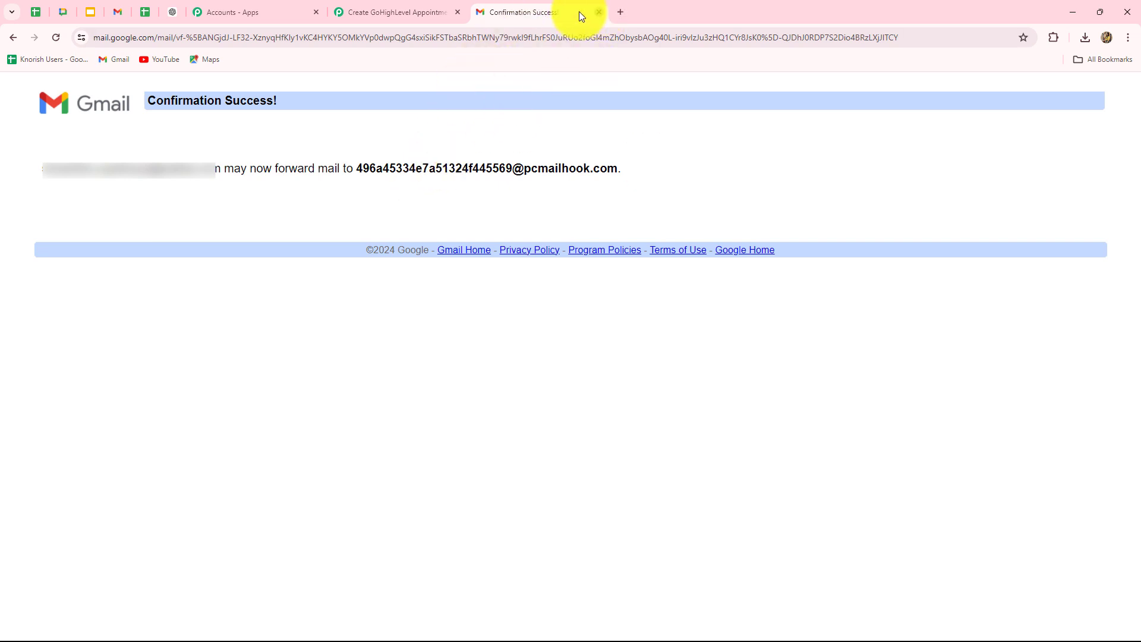
left_click(598, 12)
Step: Re-capture the Email Parser response, agreeing to discard the previously captured one
scroll(233, 213, "up", 5)
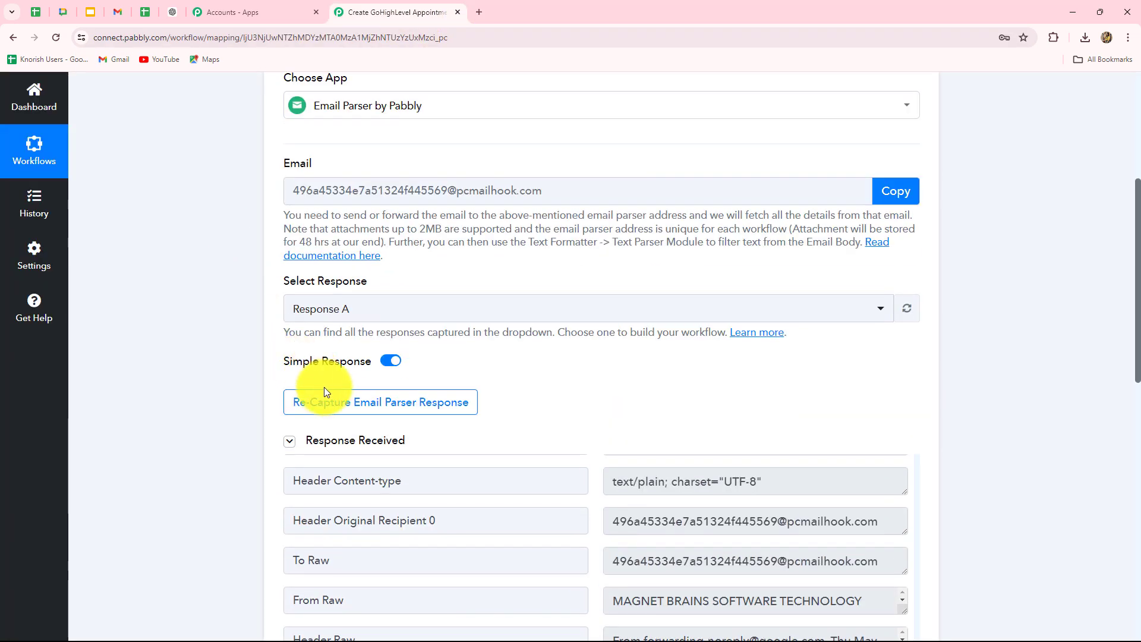
left_click(327, 414)
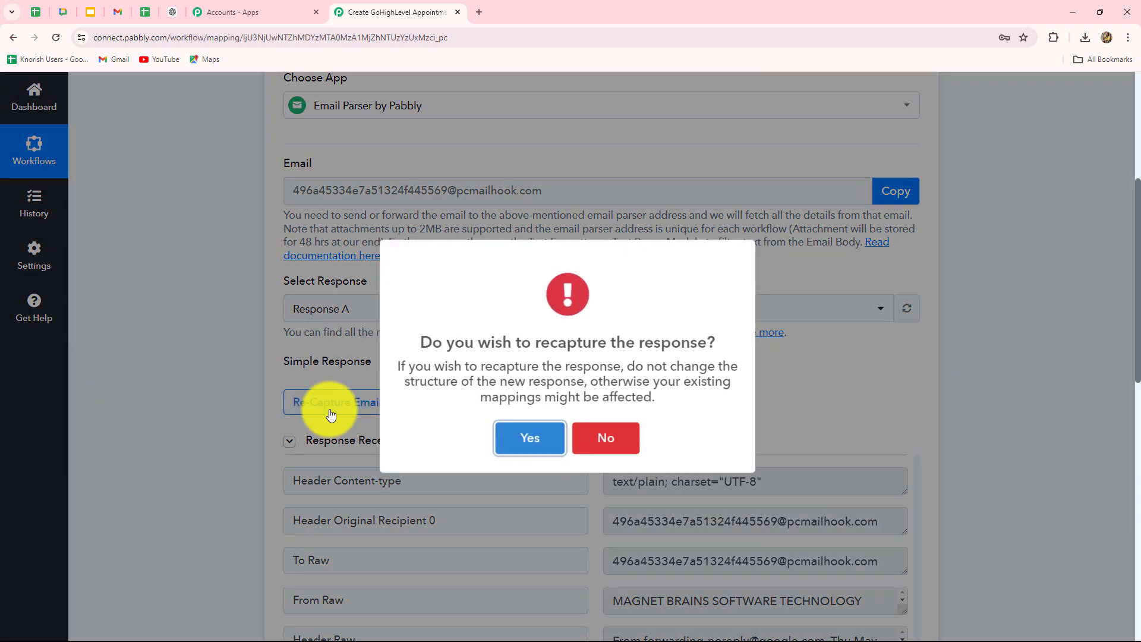
left_click(522, 439)
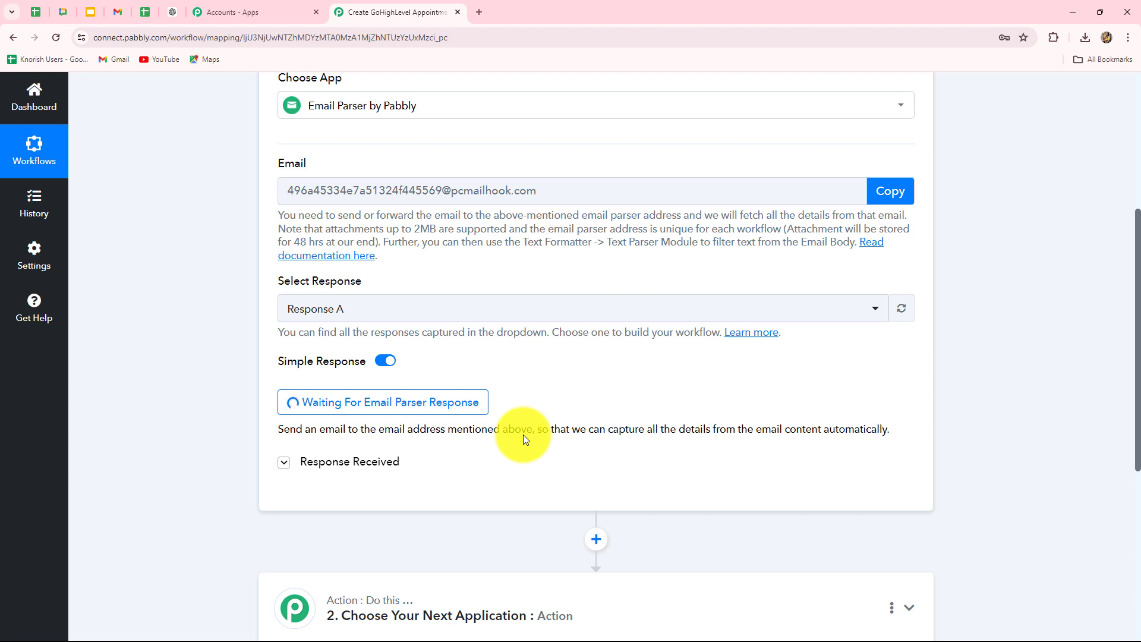
left_click(119, 16)
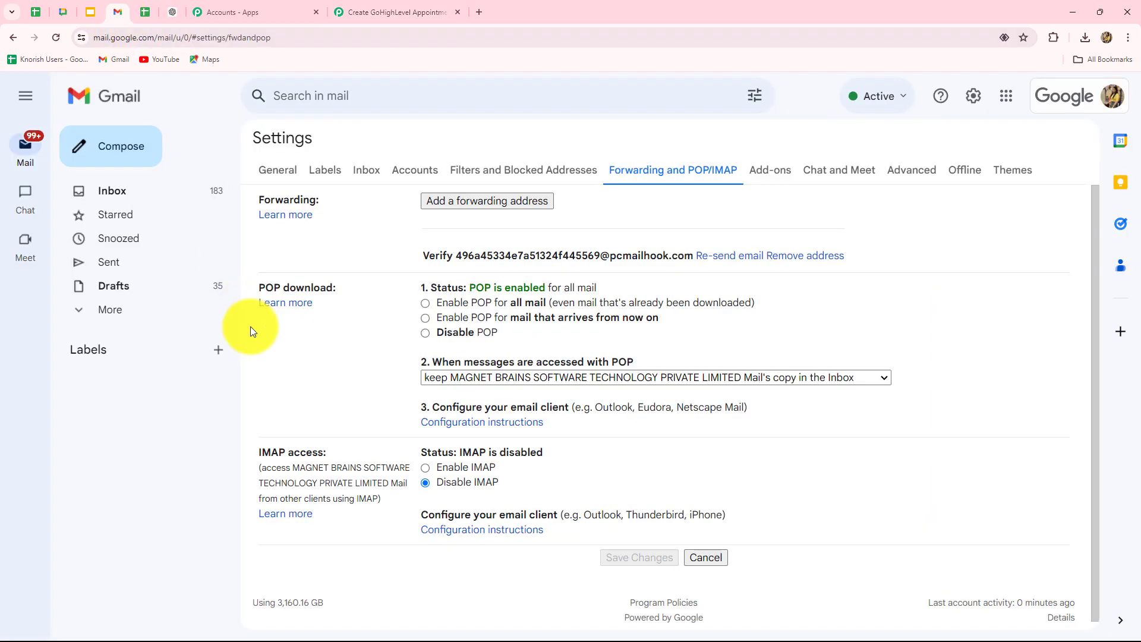
left_click(361, 22)
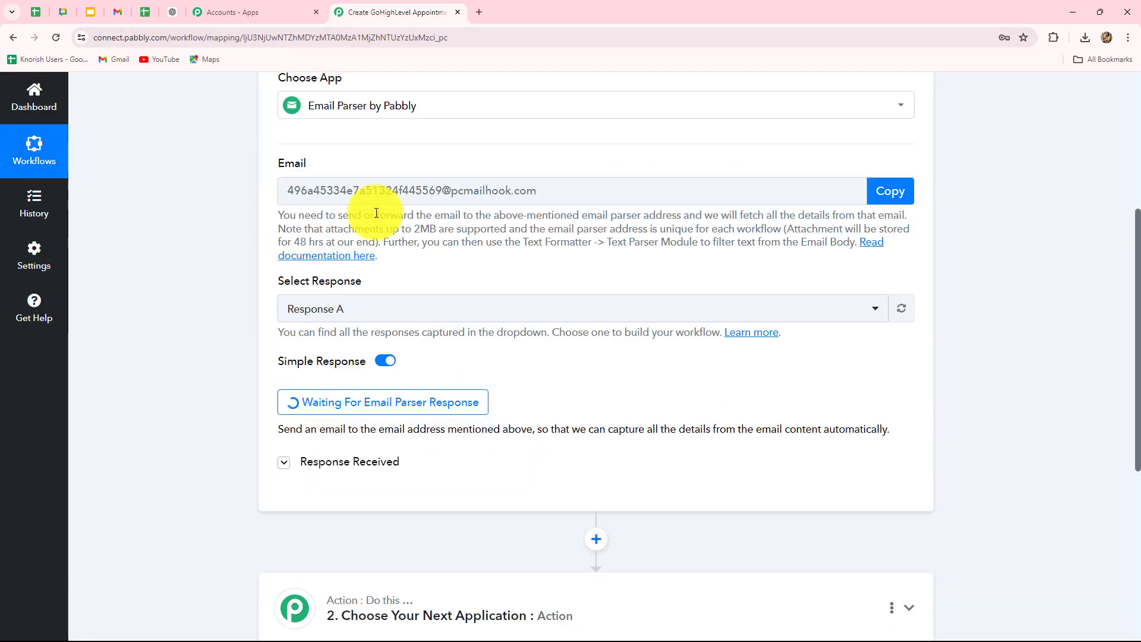
scroll(213, 278, "down", 3)
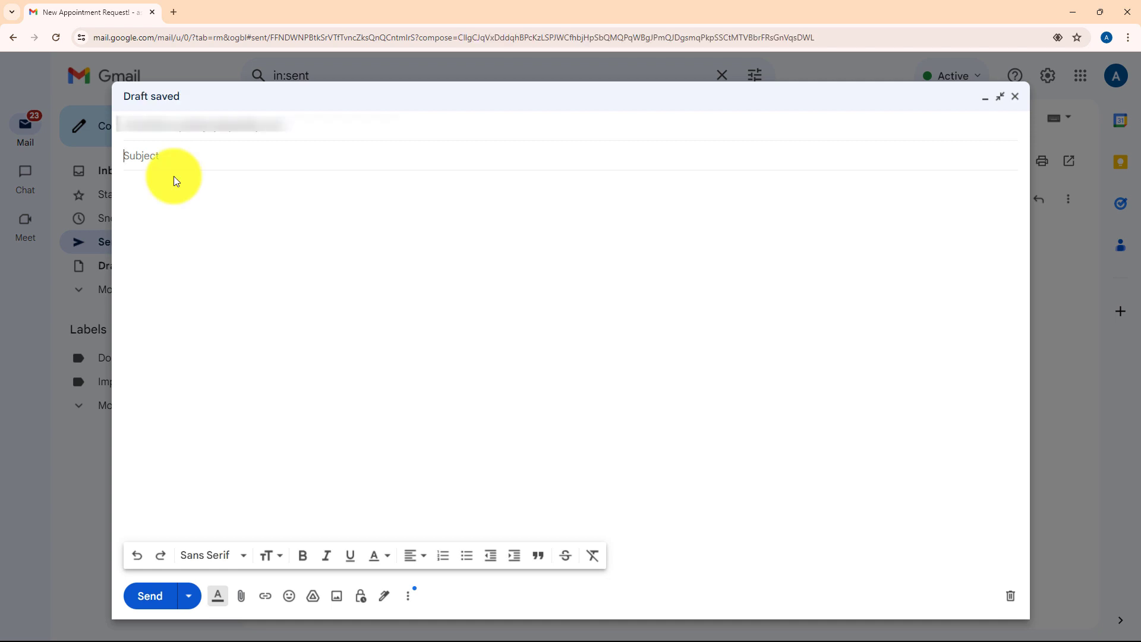
Step: Send a test email with subject 'Test' and body 'Hello'
type("Test")
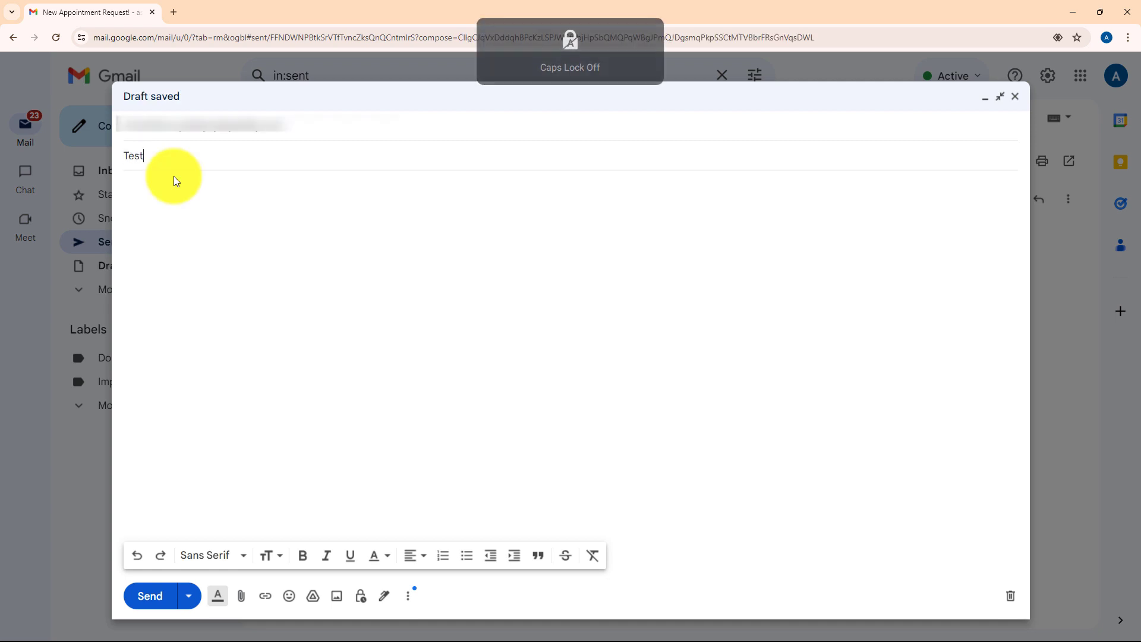
left_click(146, 208)
type("H")
key("Caps_Lock")
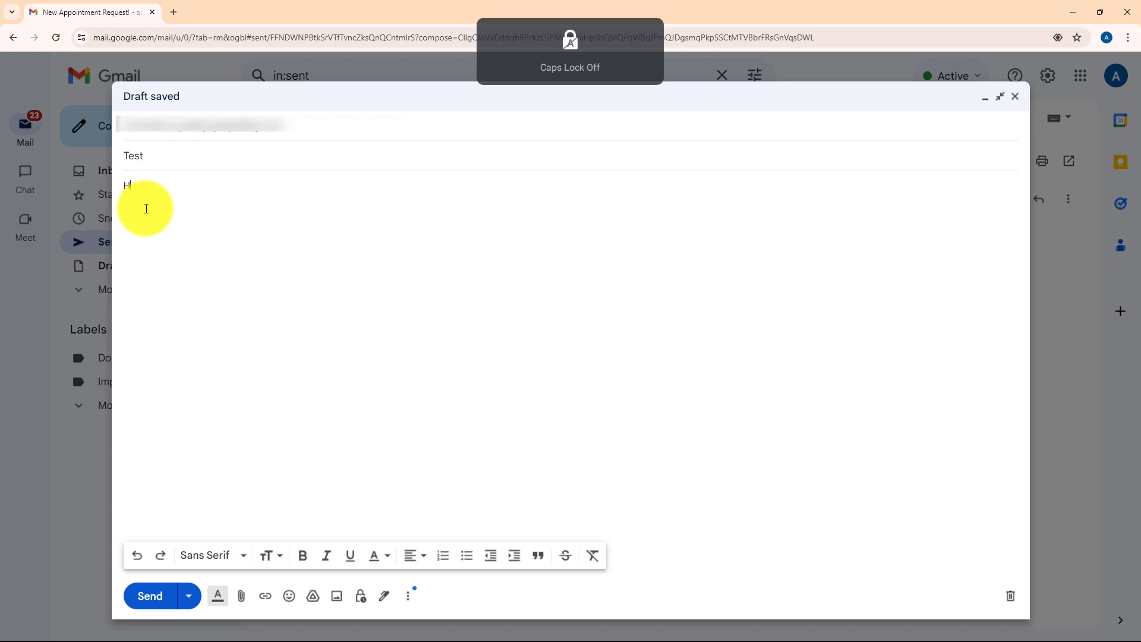
type("ello")
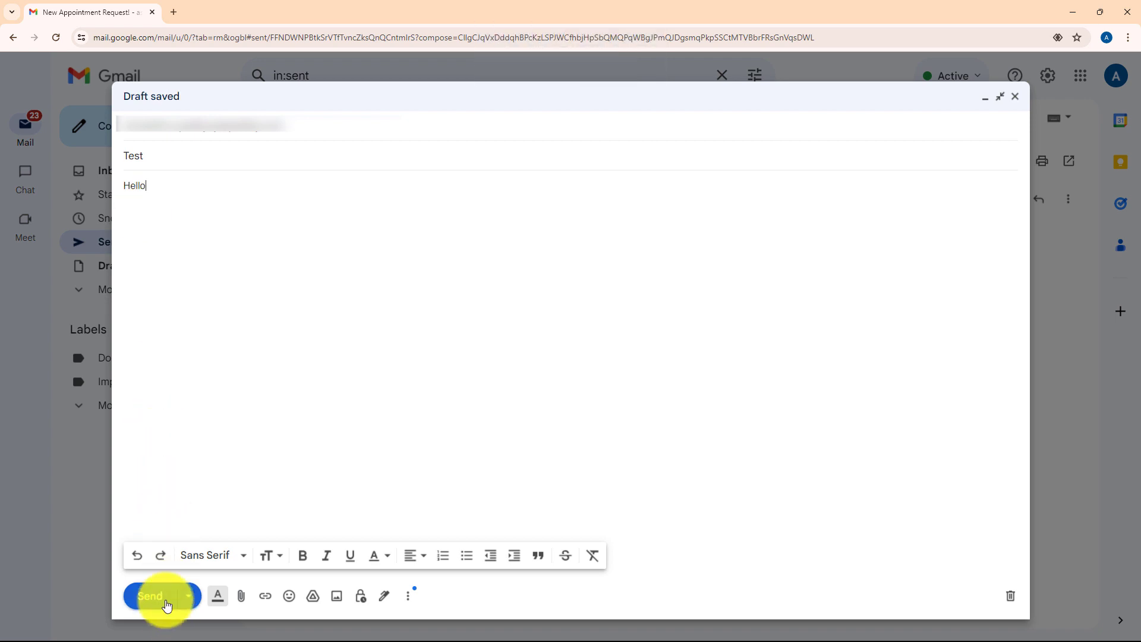
left_click(167, 606)
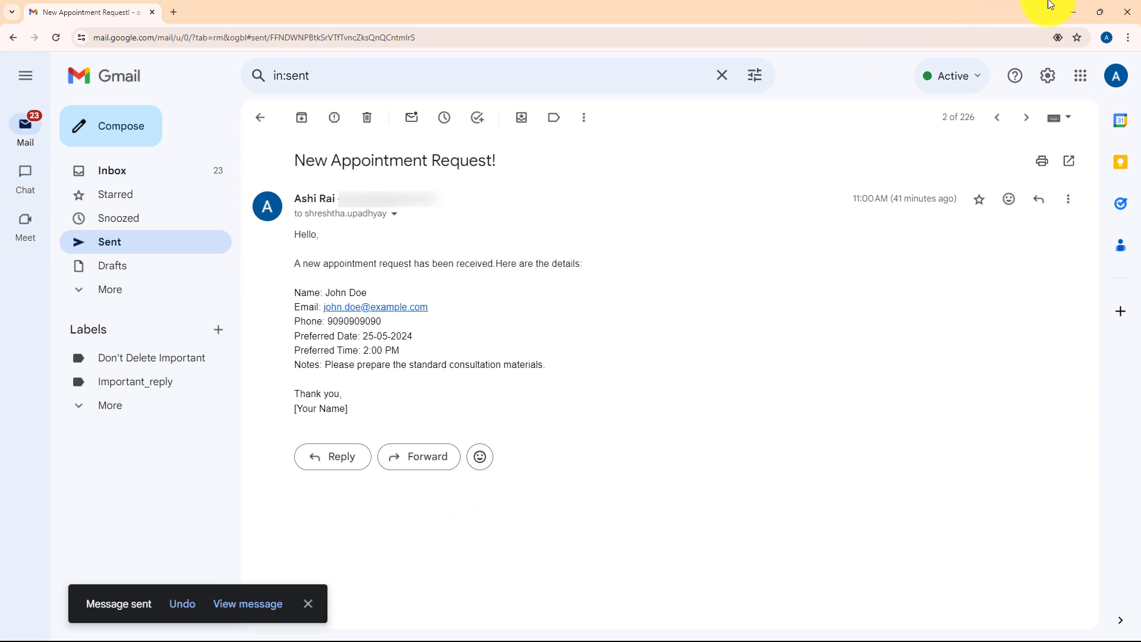
Step: Check the receiving inbox and Pabbly capture, then enable and save forwarding to the parser address
left_click(1073, 12)
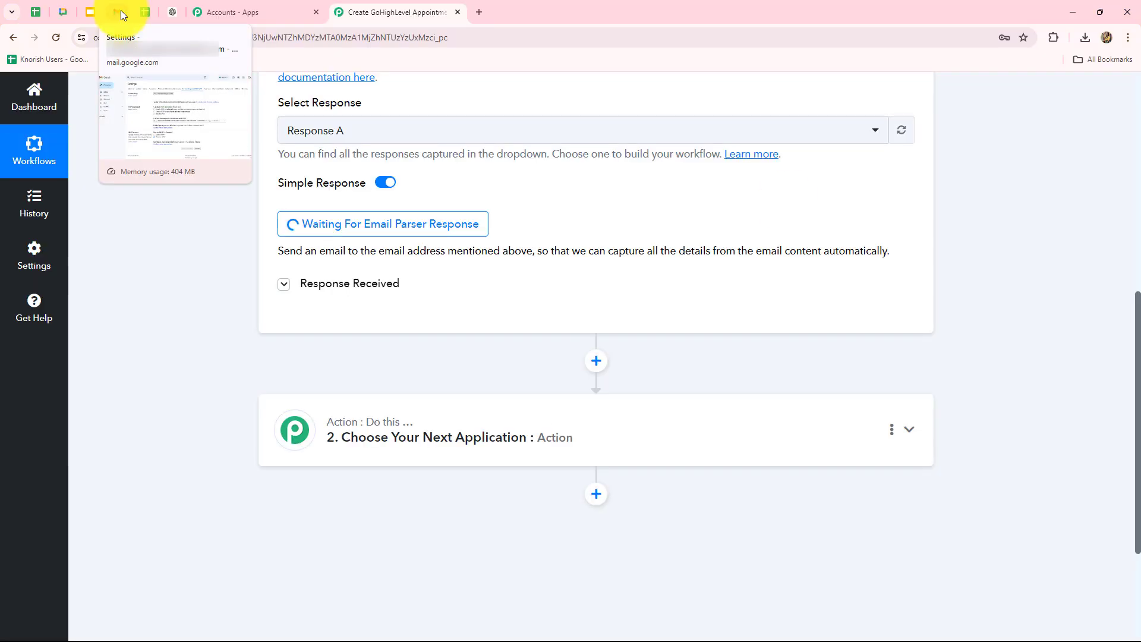
left_click(120, 9)
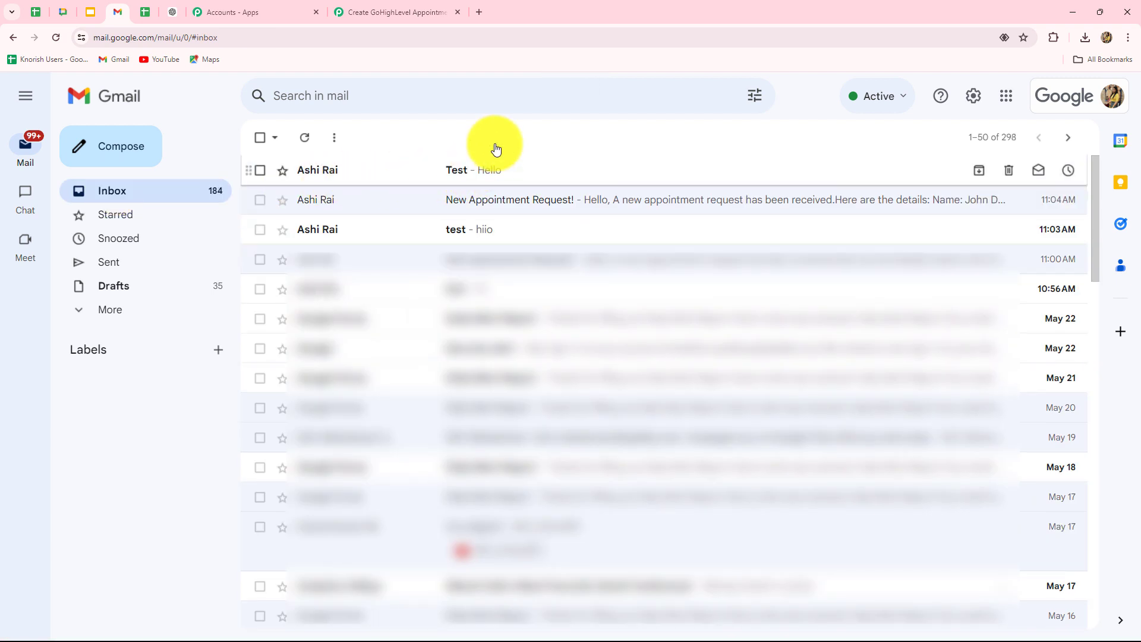
left_click(351, 14)
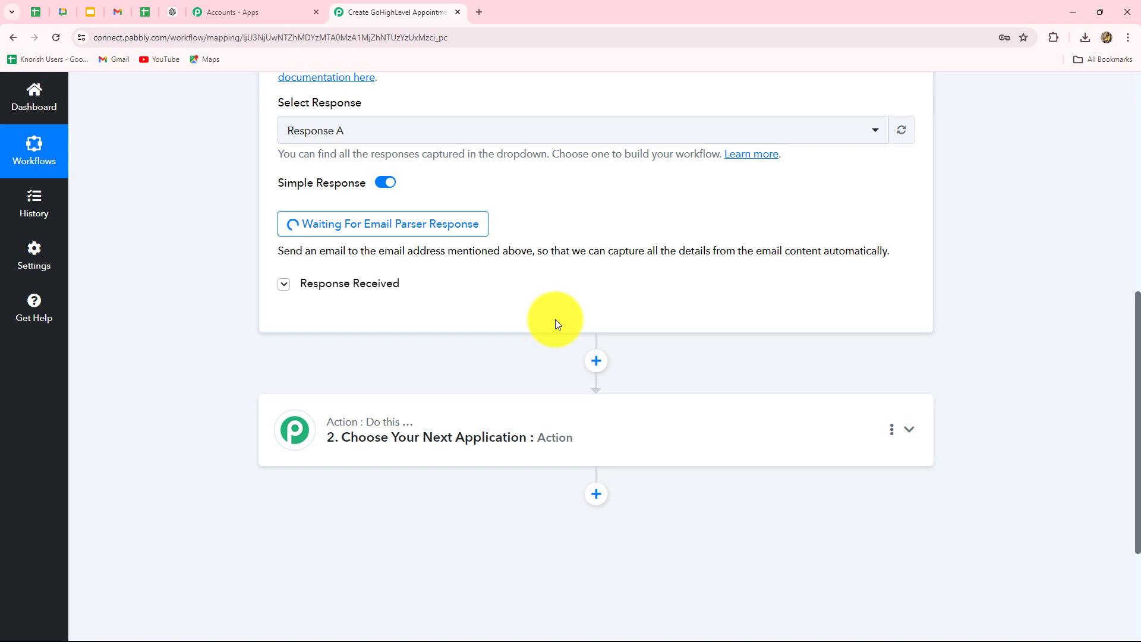
left_click(112, 9)
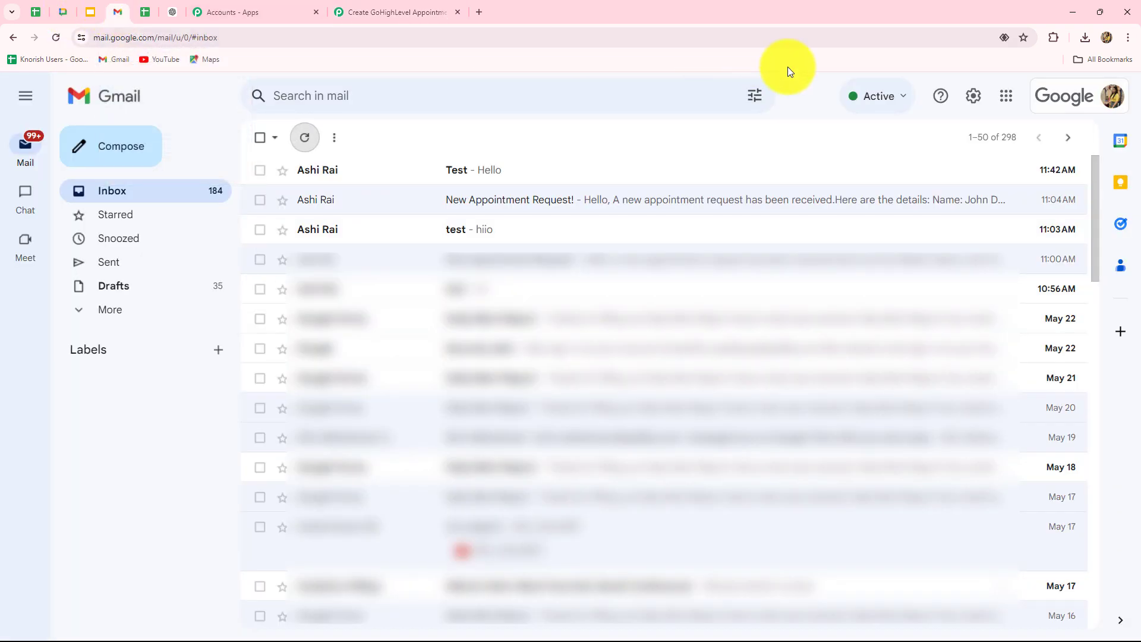
left_click(975, 100)
left_click(953, 173)
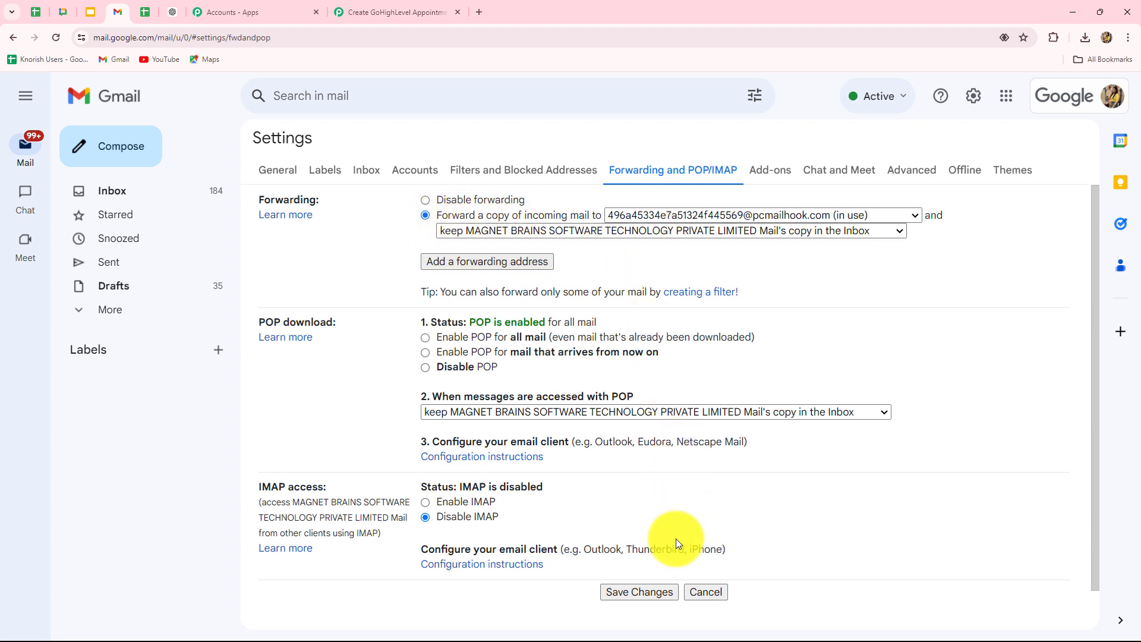
left_click(650, 594)
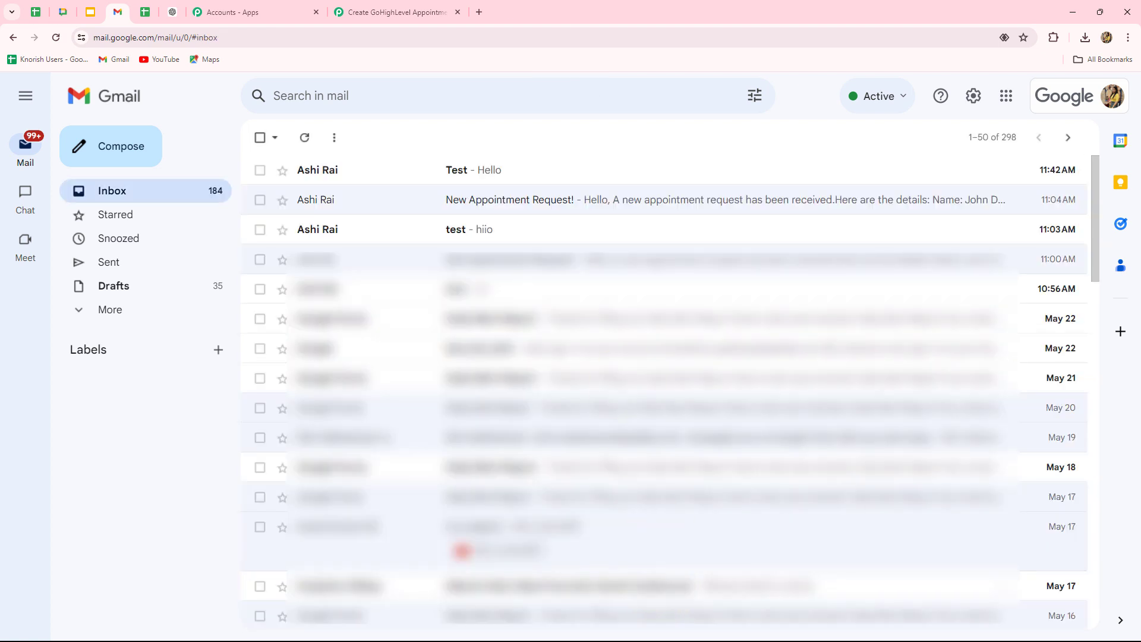
left_click(383, 10)
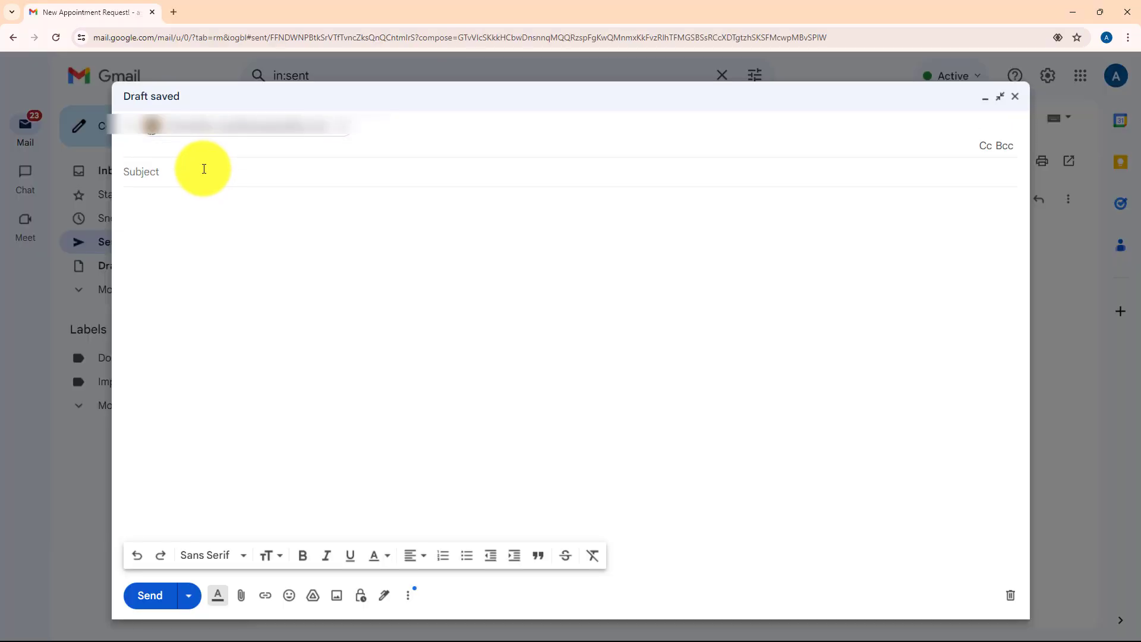
Step: Write the test email with subject 'New Appointment Request!' and the appointment details in the body
left_click(201, 171)
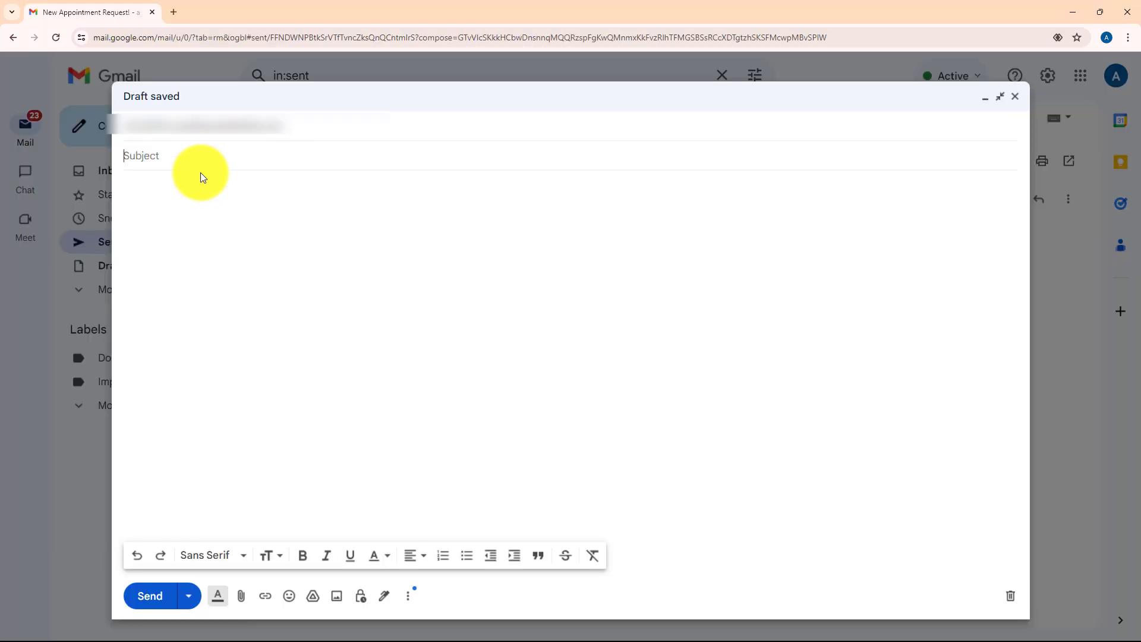
type("New Appointment Request!")
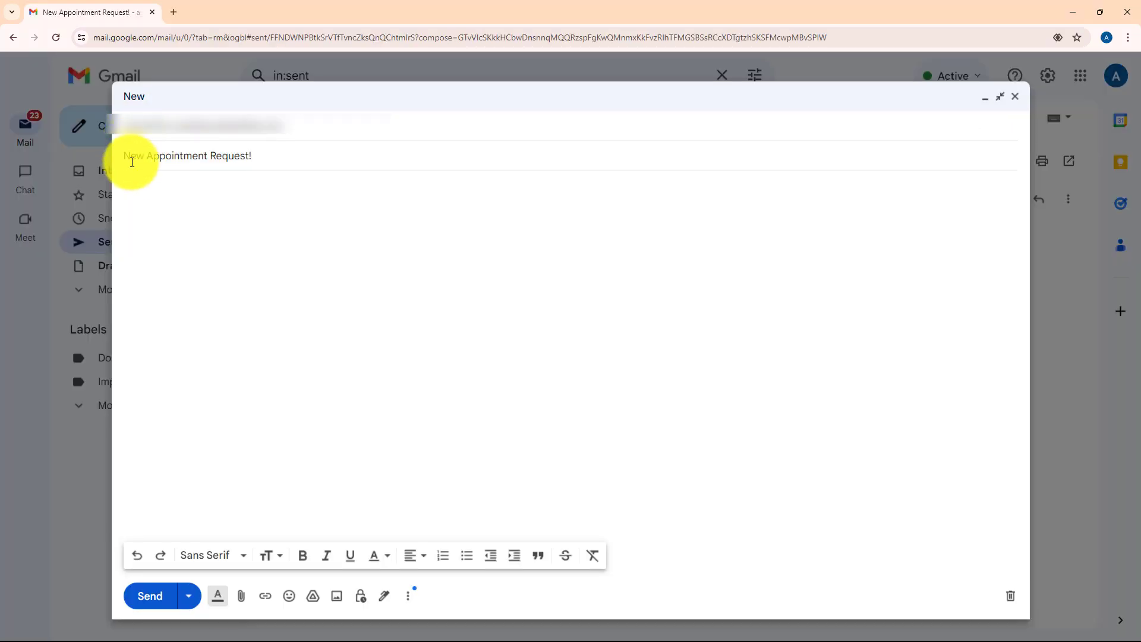
left_click(135, 182)
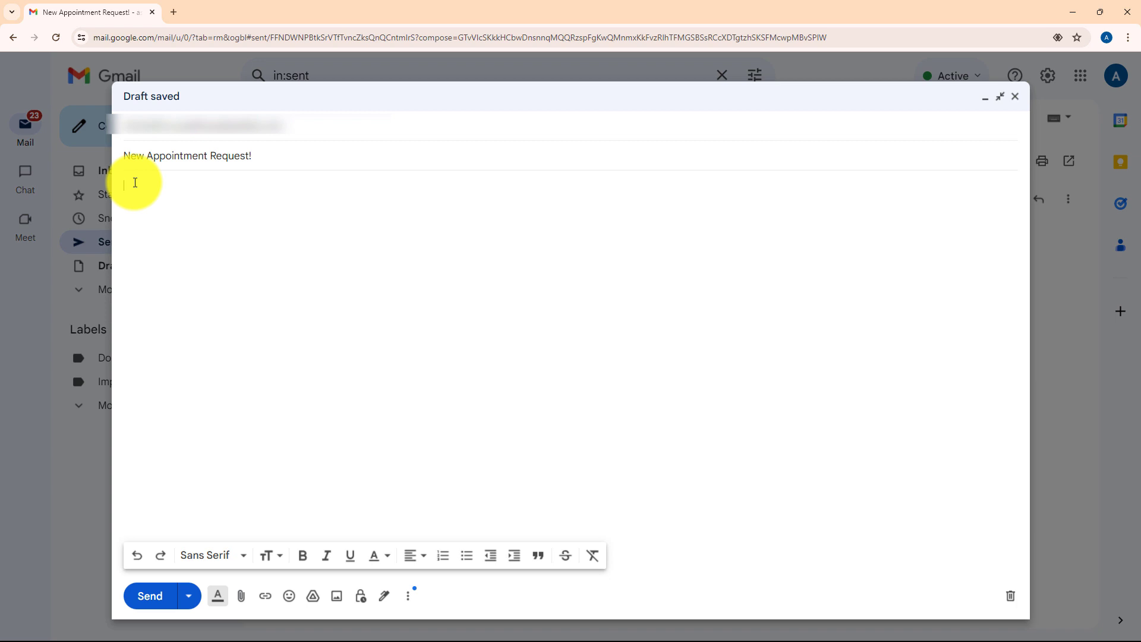
type("H")
key("Caps_Lock")
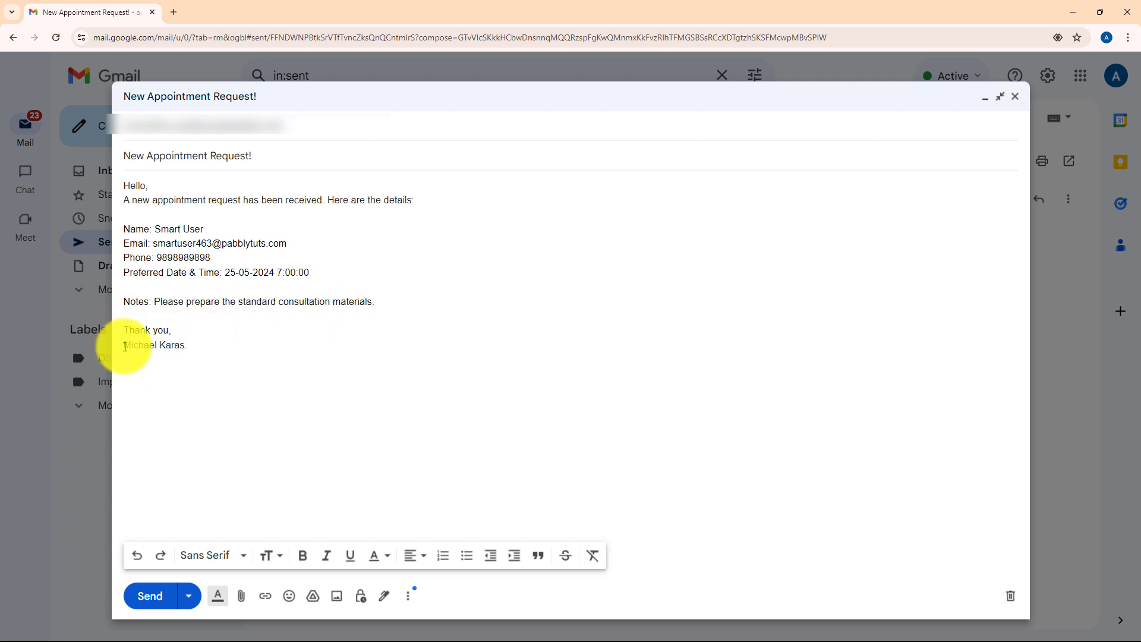
left_click_drag(123, 349, 185, 349)
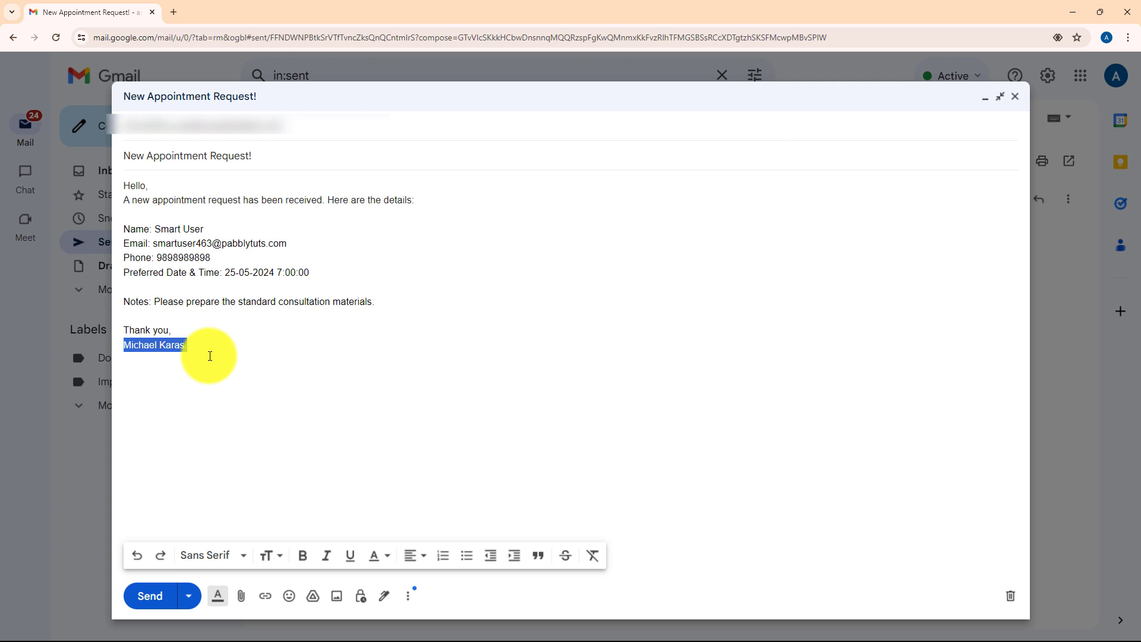
Step: Send the appointment request email, confirm it reached the Gmail inbox, and return to Pabbly
left_click(150, 596)
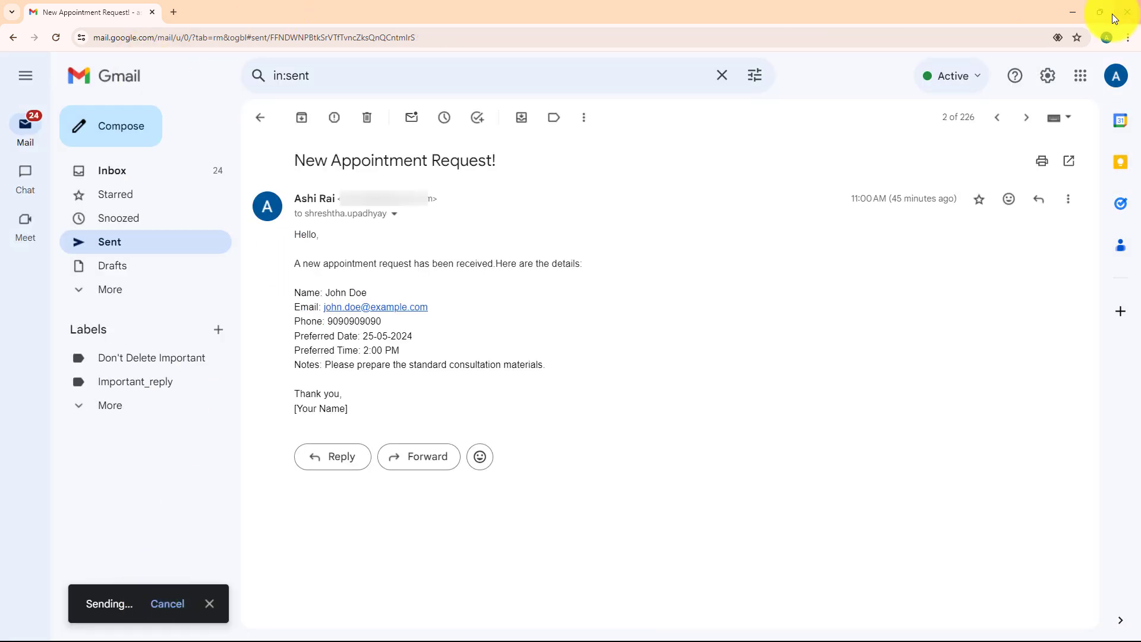
left_click(1078, 12)
key("ctrl+4")
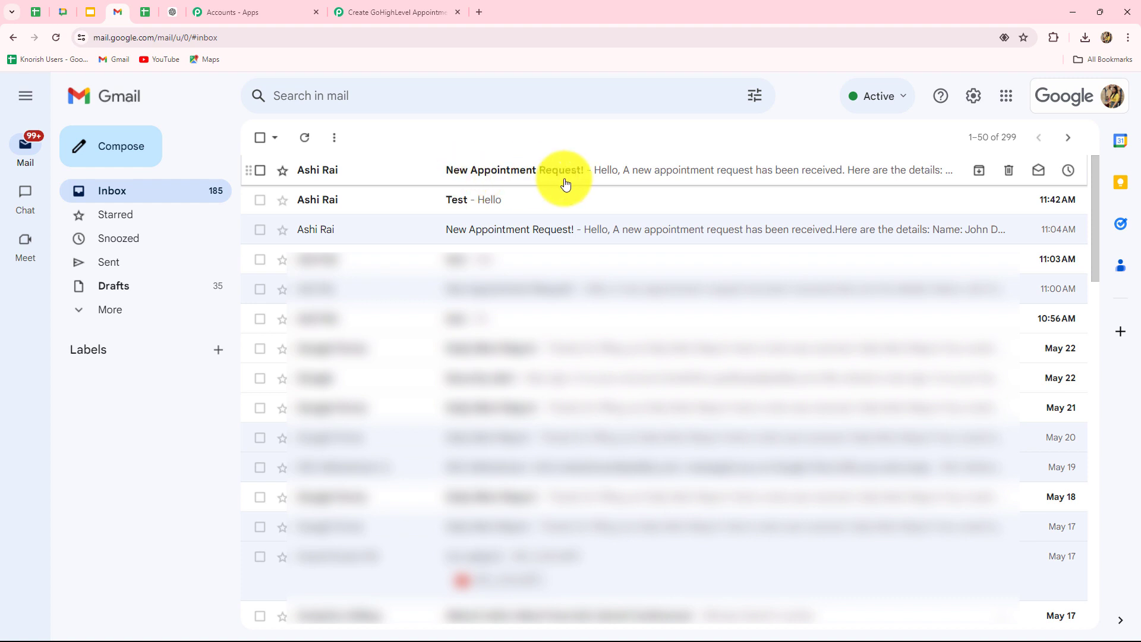
left_click(364, 13)
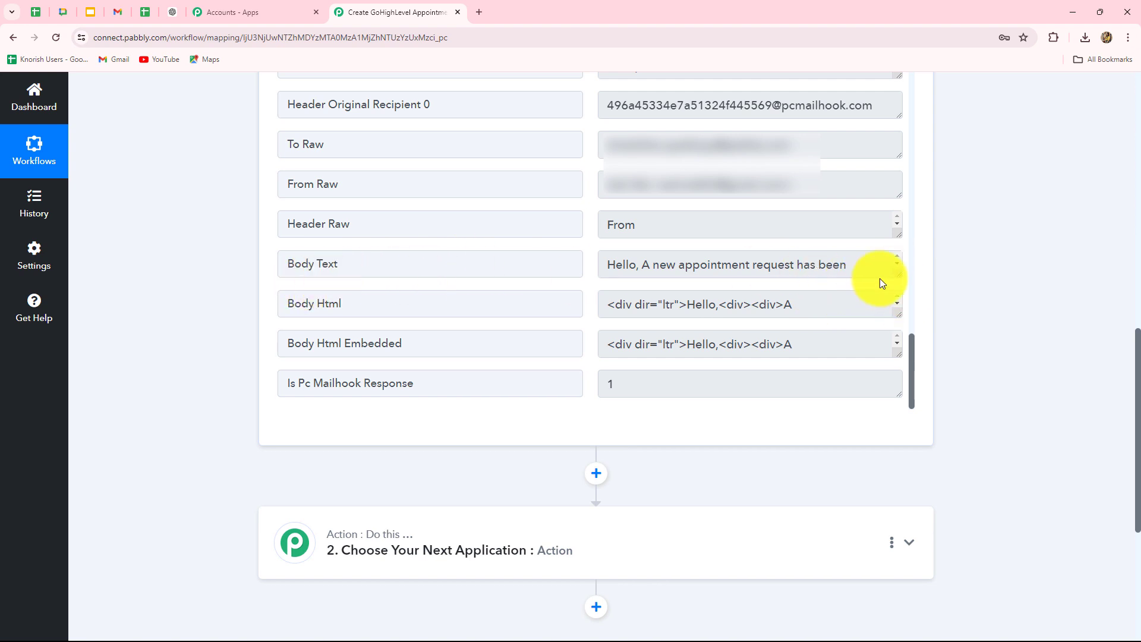
Step: Enlarge the Body Text box and review the captured name, email and preferred date 25-05-2024 7:00:00
left_click_drag(899, 272, 899, 380)
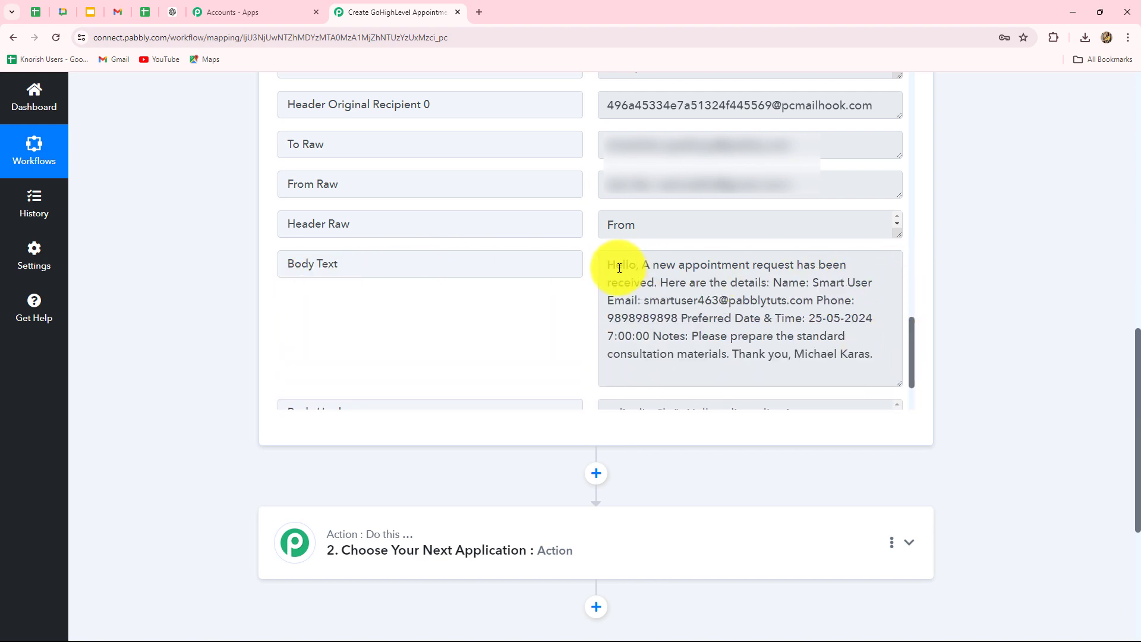
left_click_drag(611, 268, 878, 358)
scroll(856, 345, "down", 3)
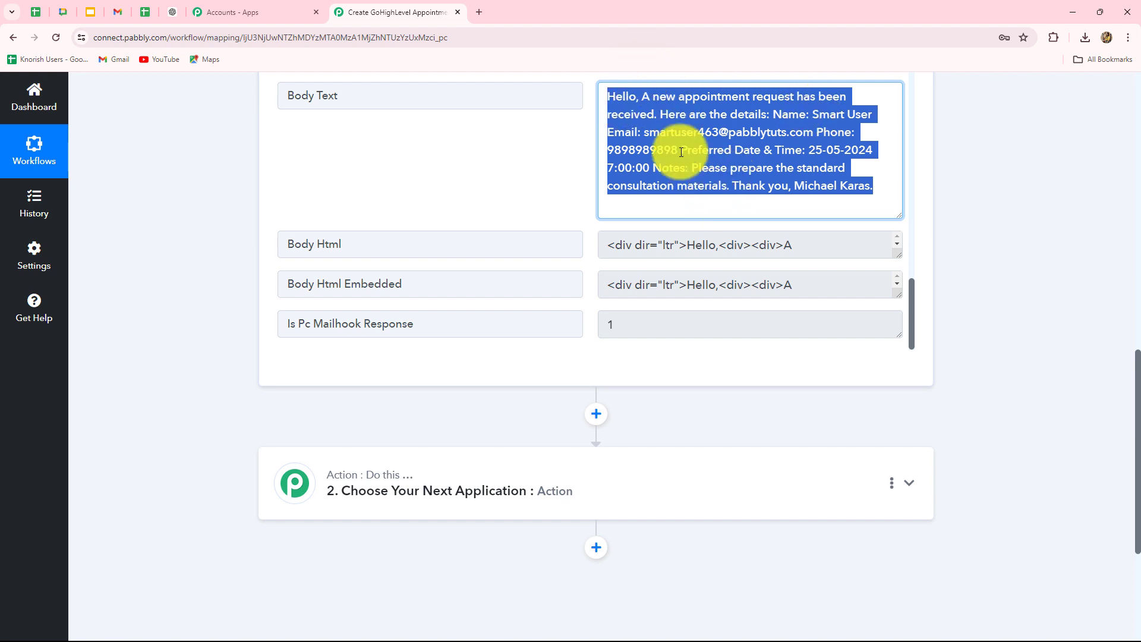
left_click(980, 140)
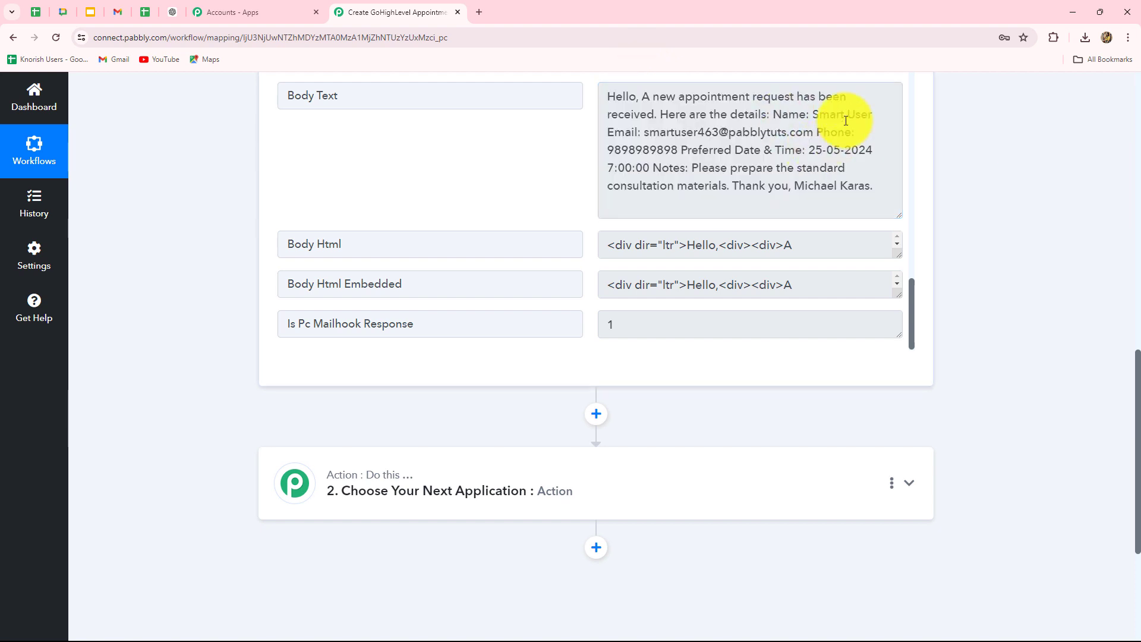
left_click_drag(783, 119, 877, 115)
left_click_drag(614, 137, 827, 139)
left_click_drag(685, 150, 899, 170)
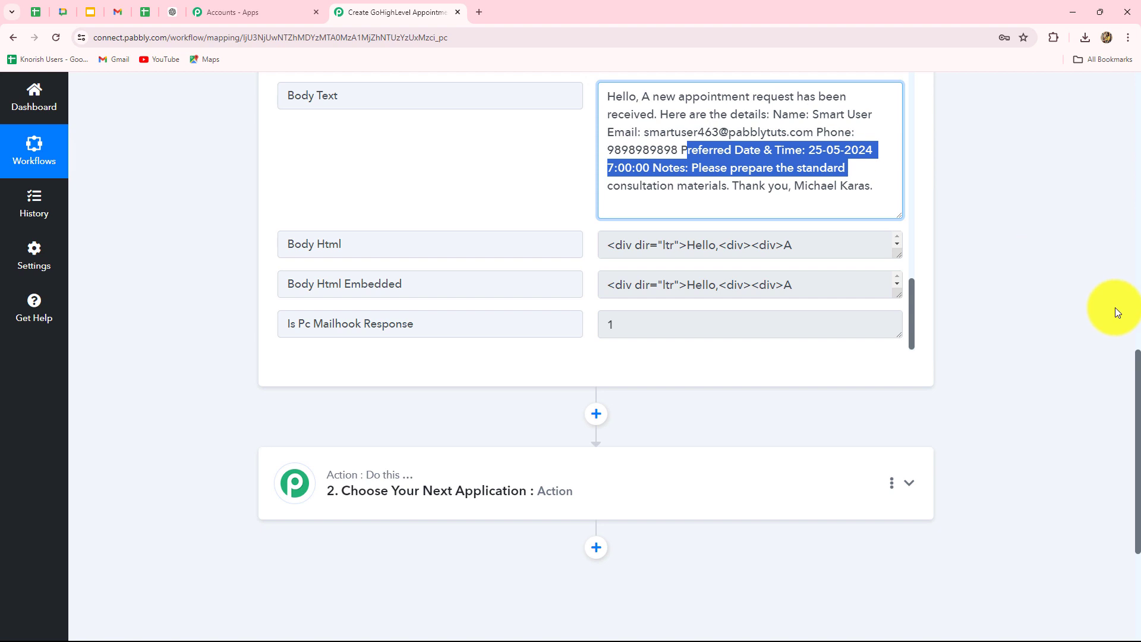
scroll(1115, 308, "down", 2)
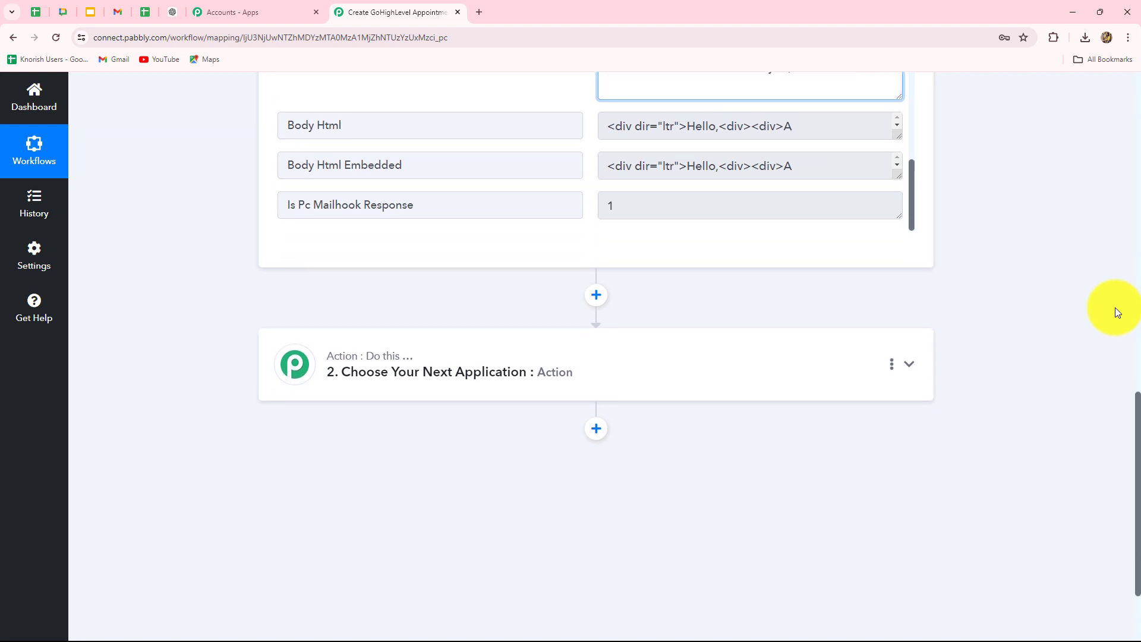
left_click(119, 15)
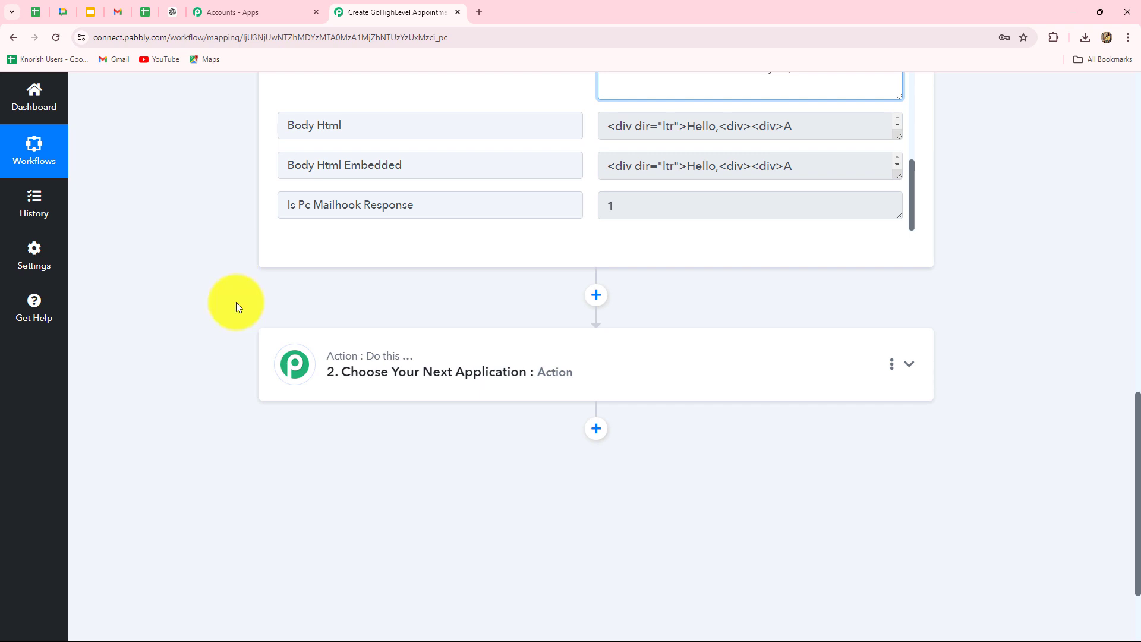
scroll(236, 304, "down", 3)
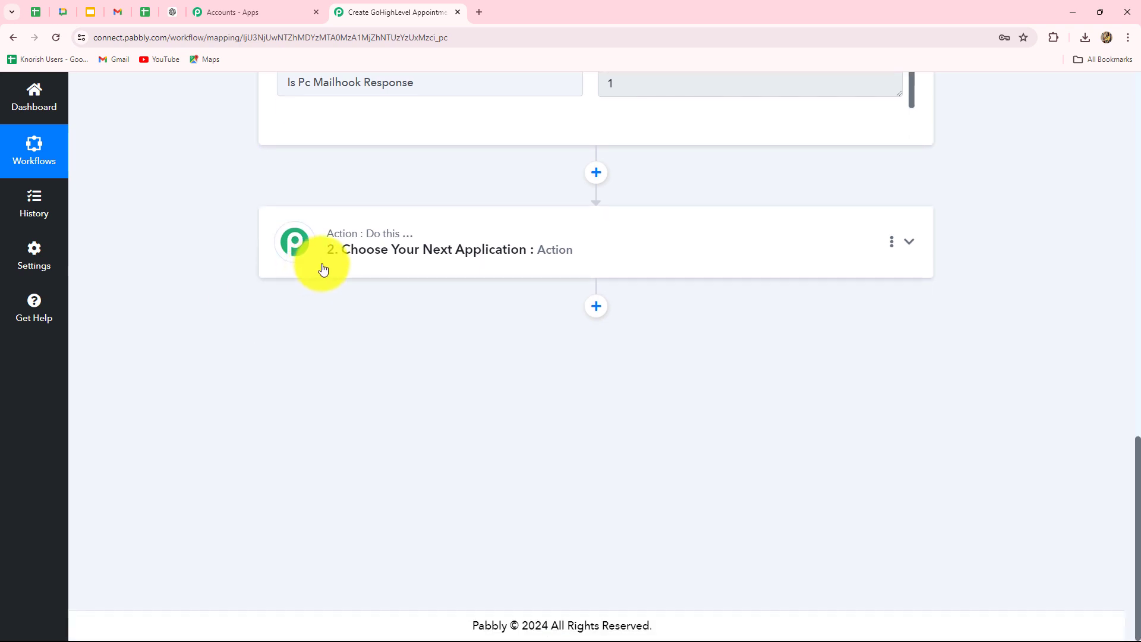
Step: Make step 2 a Filter (Pabbly) step with the Filter Values action event, and connect it
left_click(352, 268)
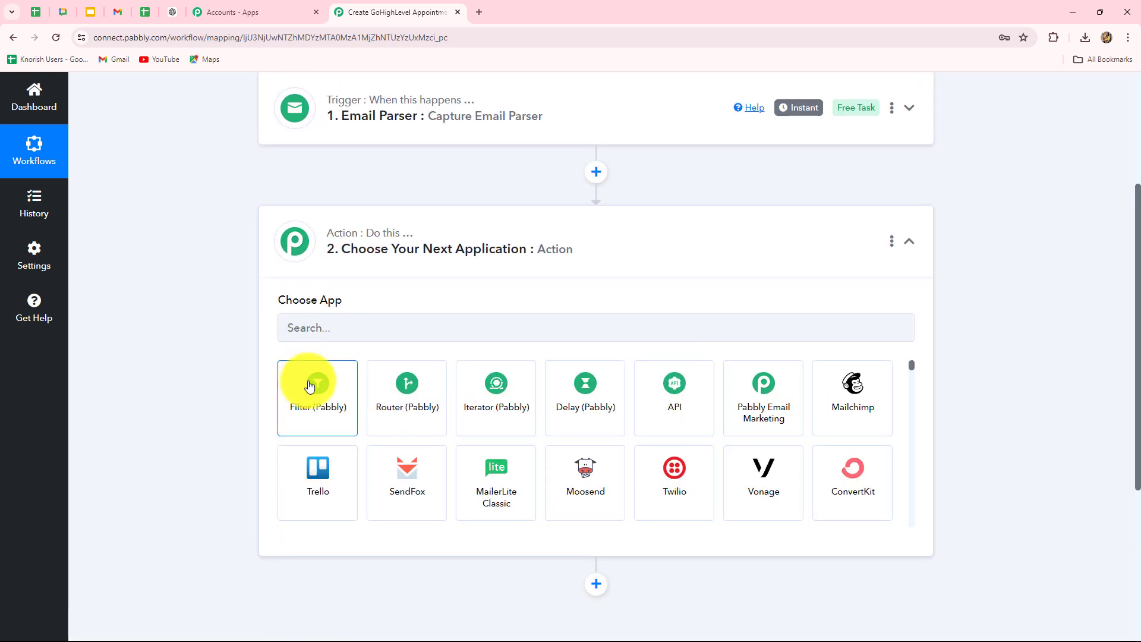
left_click(307, 390)
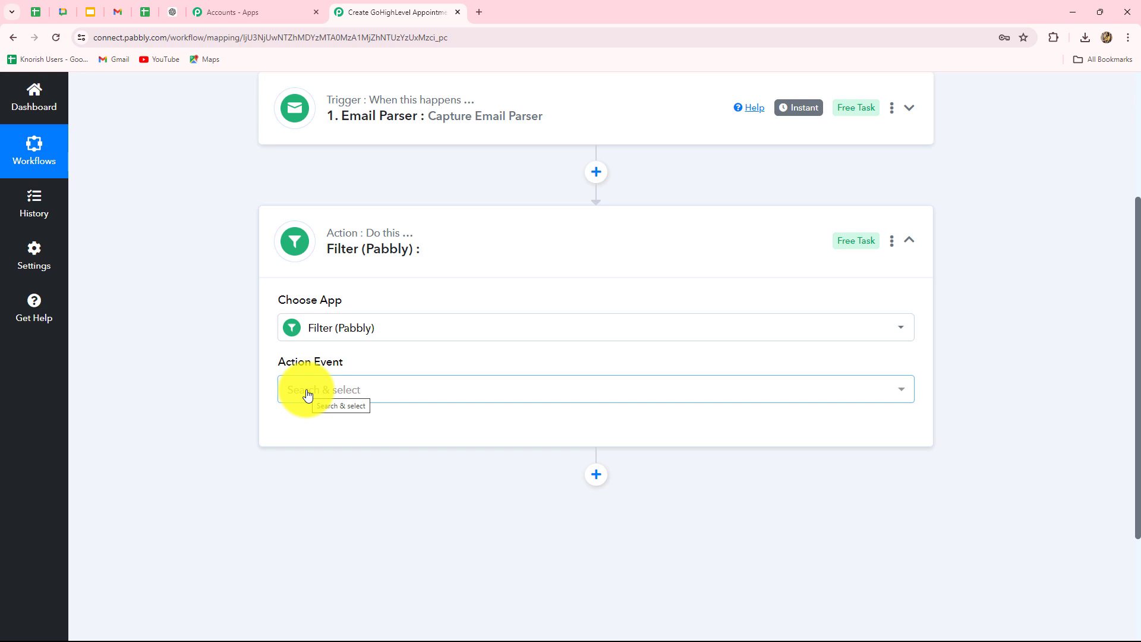
scroll(307, 386, "down", 2)
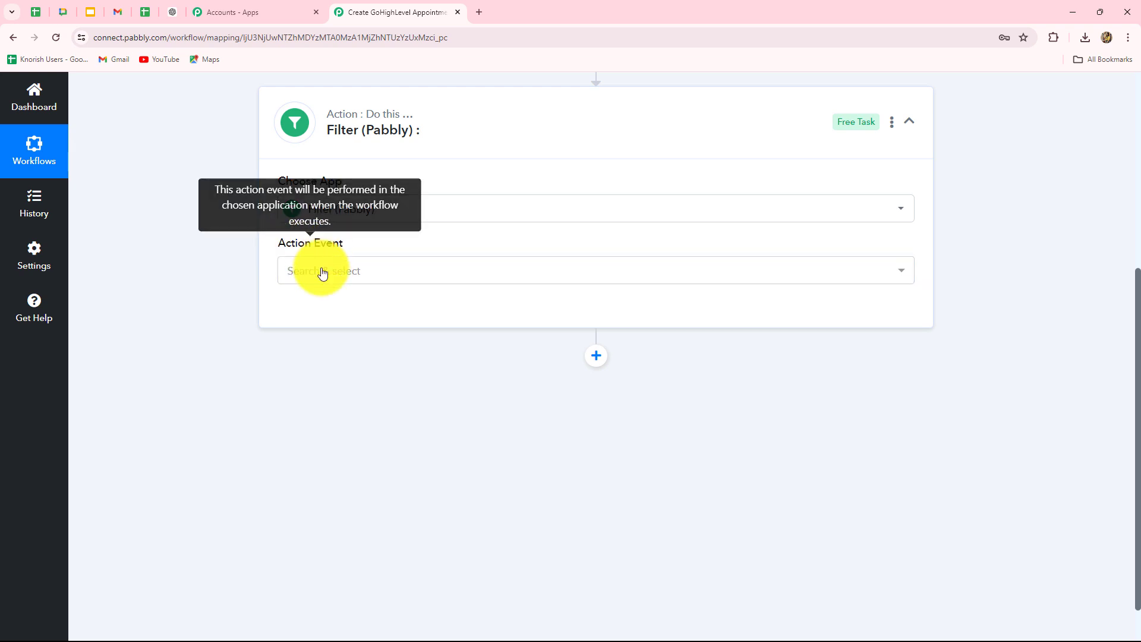
left_click(319, 271)
left_click(308, 348)
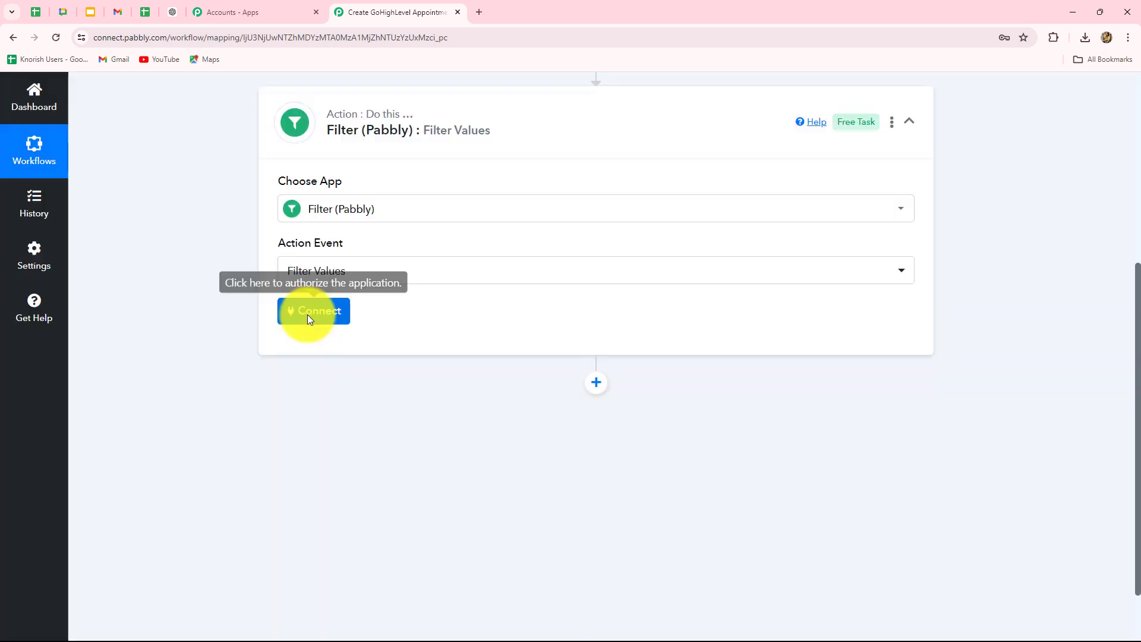
left_click(308, 316)
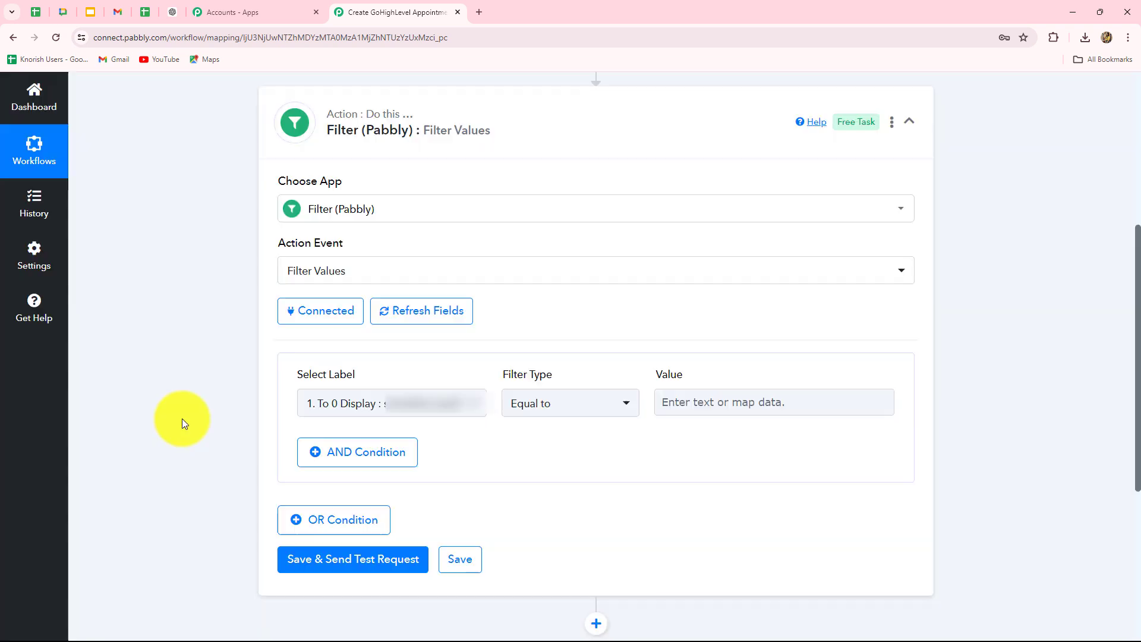
Step: Filter on Subject contains 'Appointment Request' and test it, getting 'Condition is true'
scroll(182, 419, "down", 1)
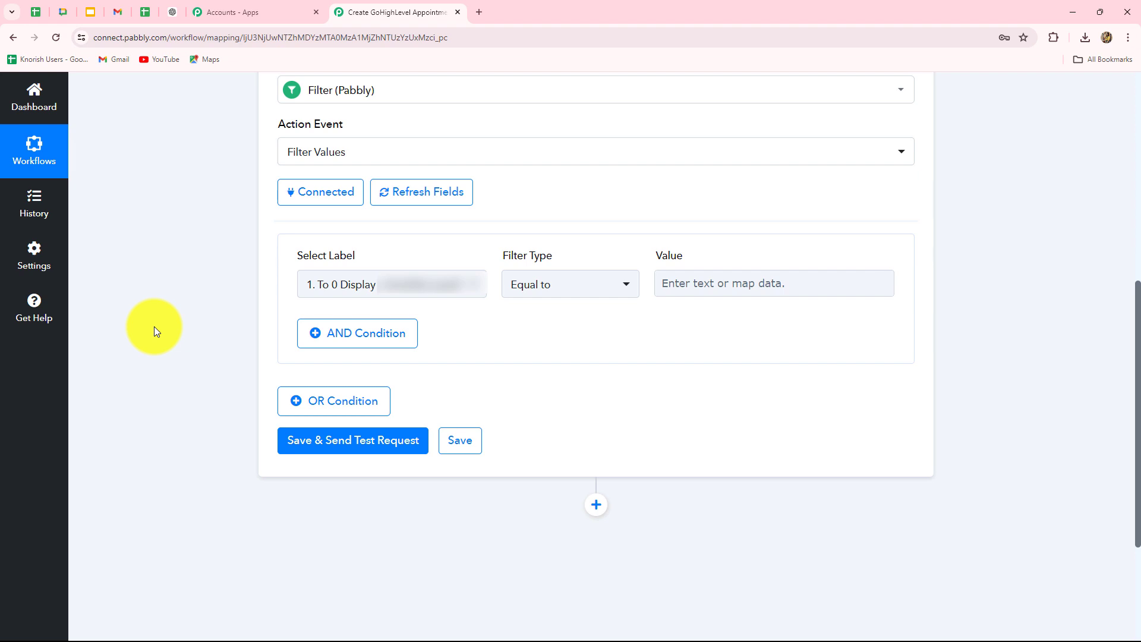
left_click(312, 280)
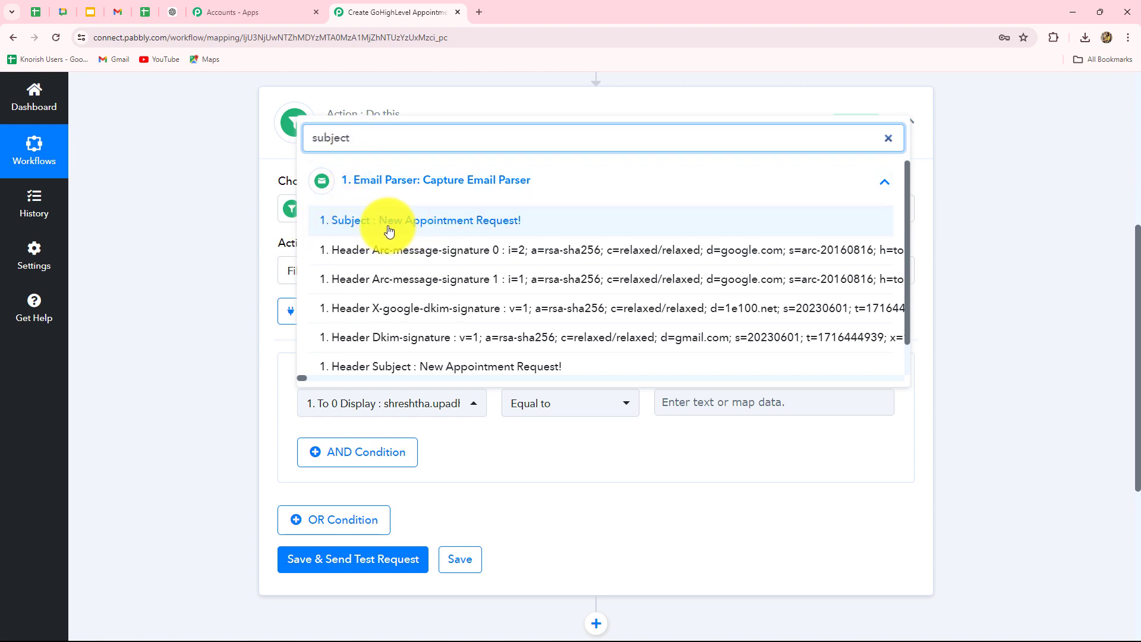
left_click(406, 223)
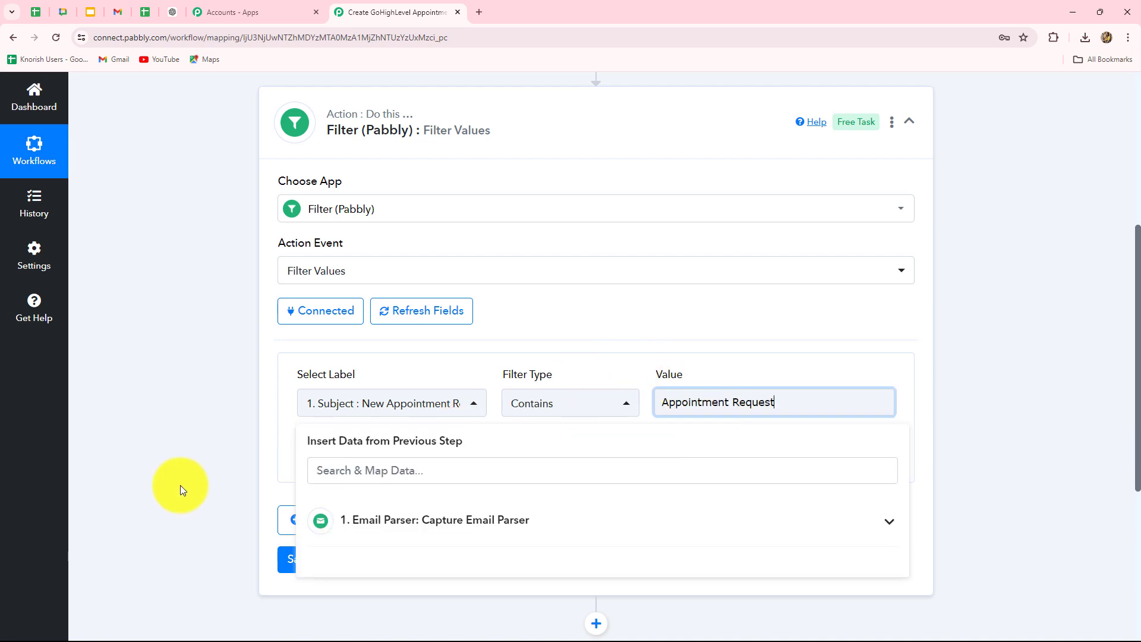
left_click(178, 484)
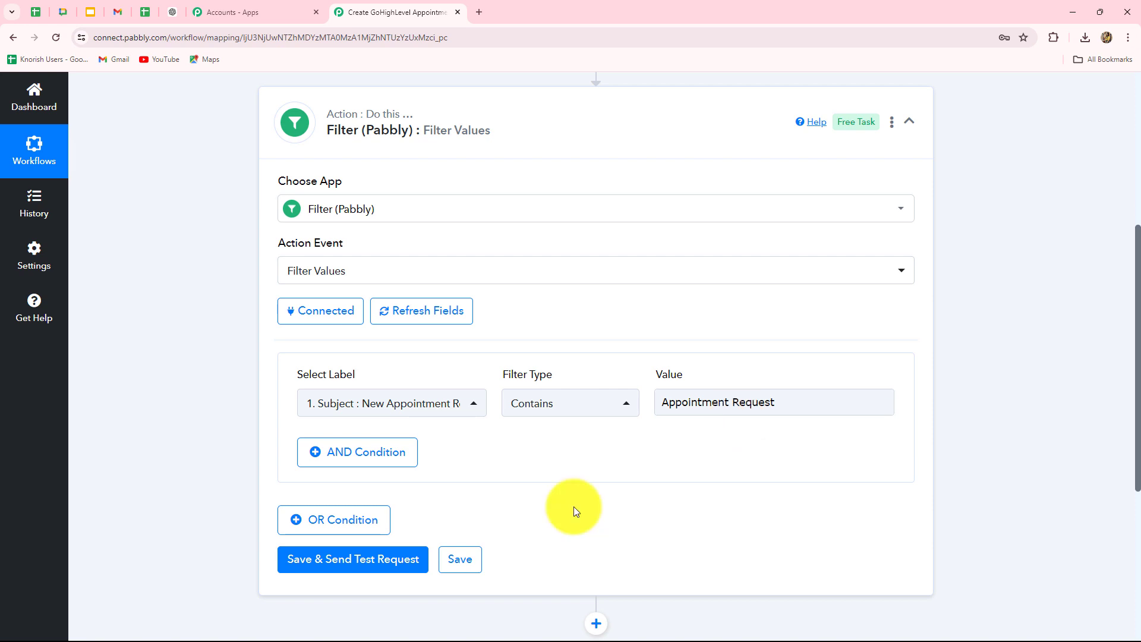
scroll(573, 507, "down", 2)
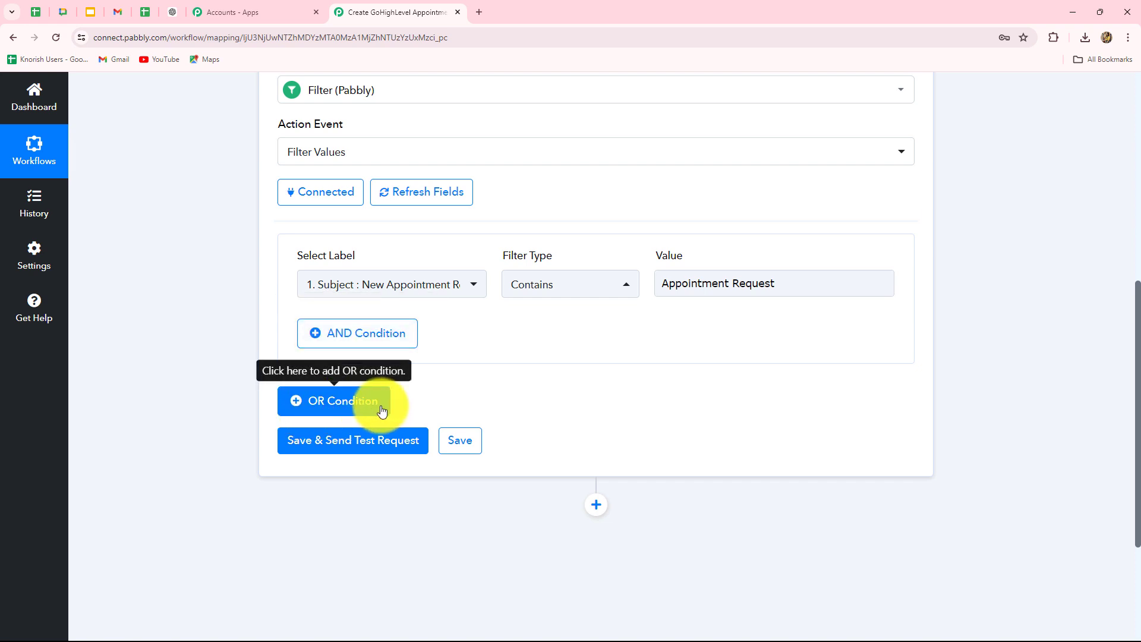
left_click(324, 450)
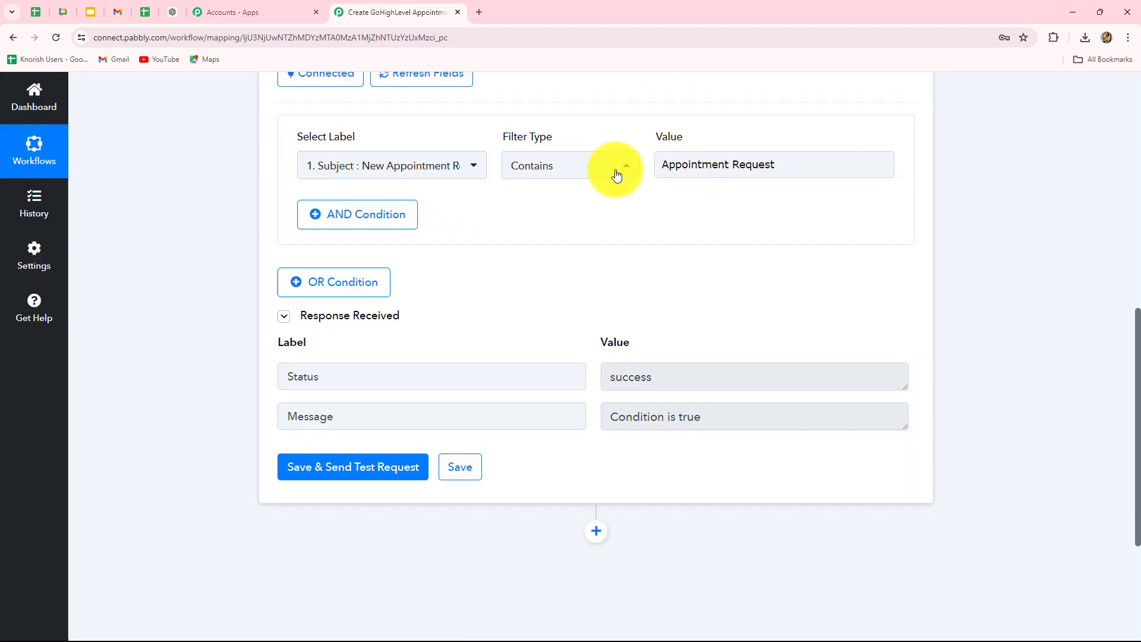
scroll(534, 323, "down", 4)
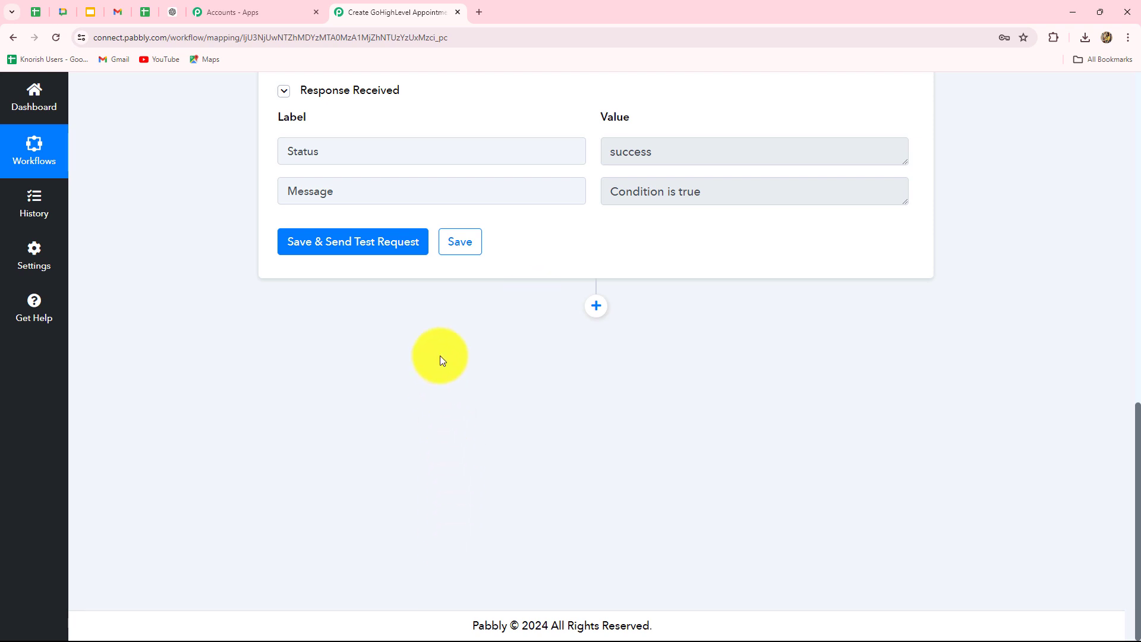
Step: Add a third step using Text Formatter (Pabbly) with the Text Parser action, and connect it
left_click(598, 307)
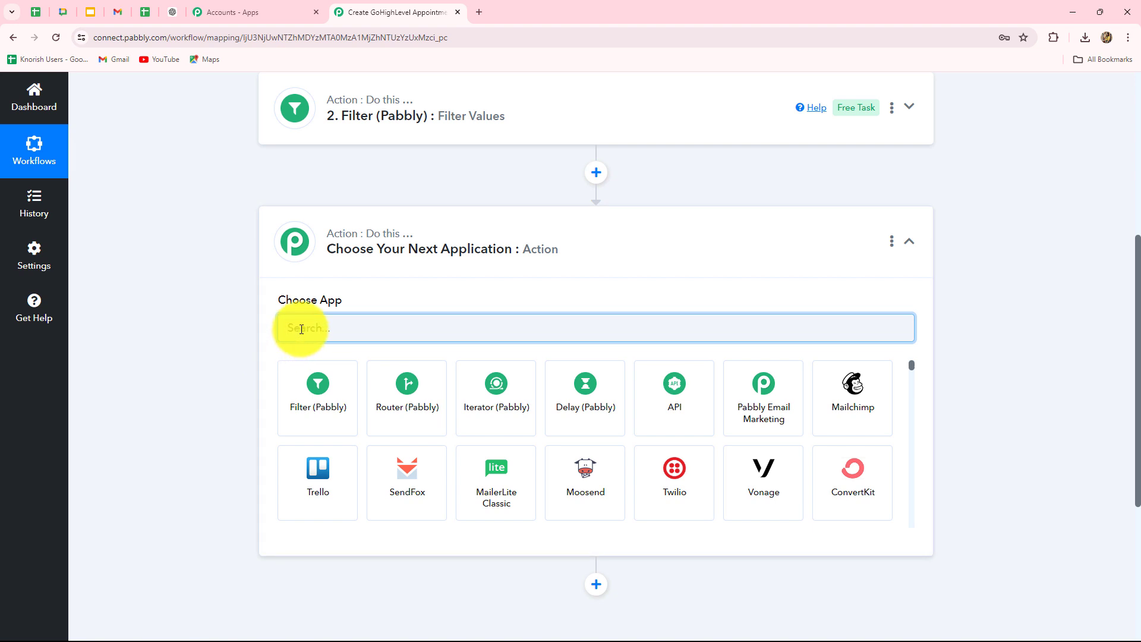
type("text f")
left_click(324, 420)
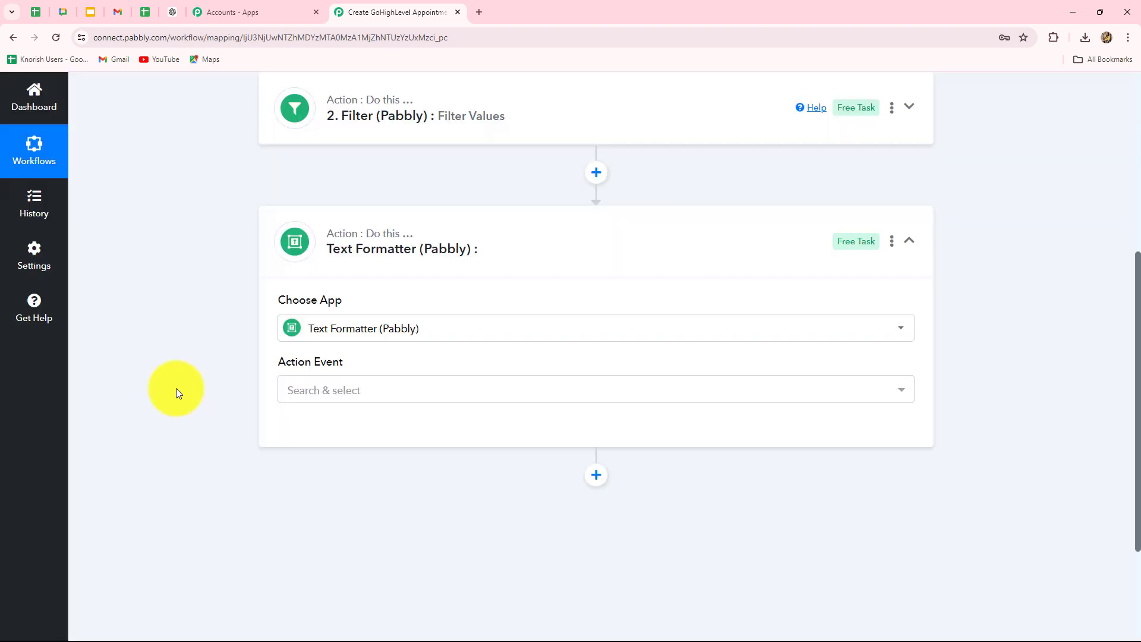
scroll(178, 387, "down", 3)
left_click(315, 222)
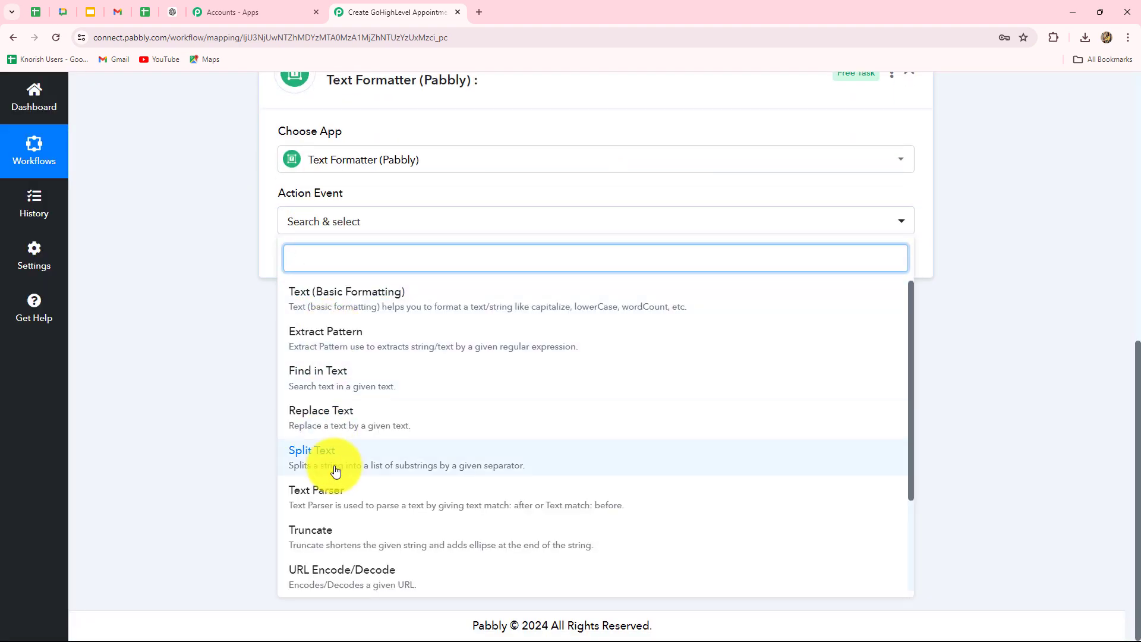
scroll(333, 470, "down", 2)
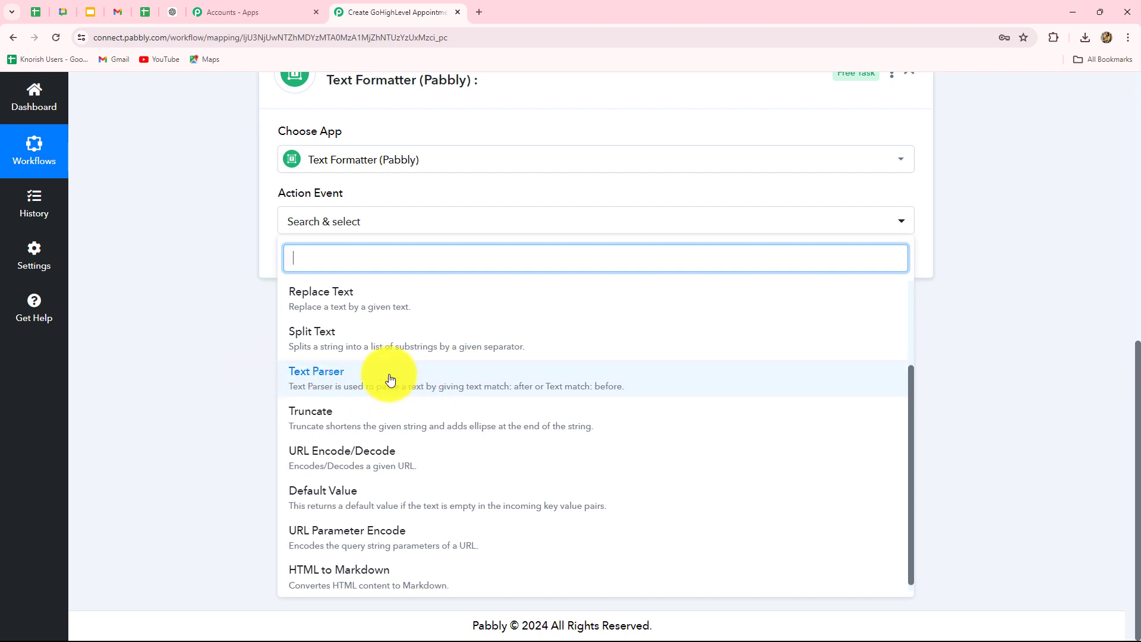
left_click(388, 378)
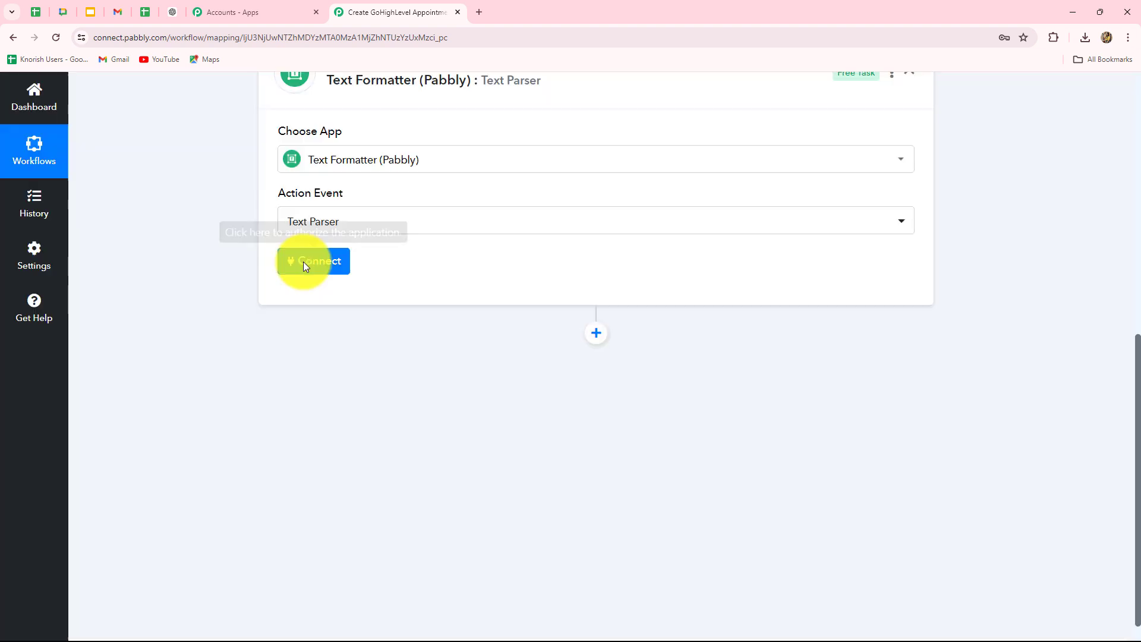
left_click(304, 266)
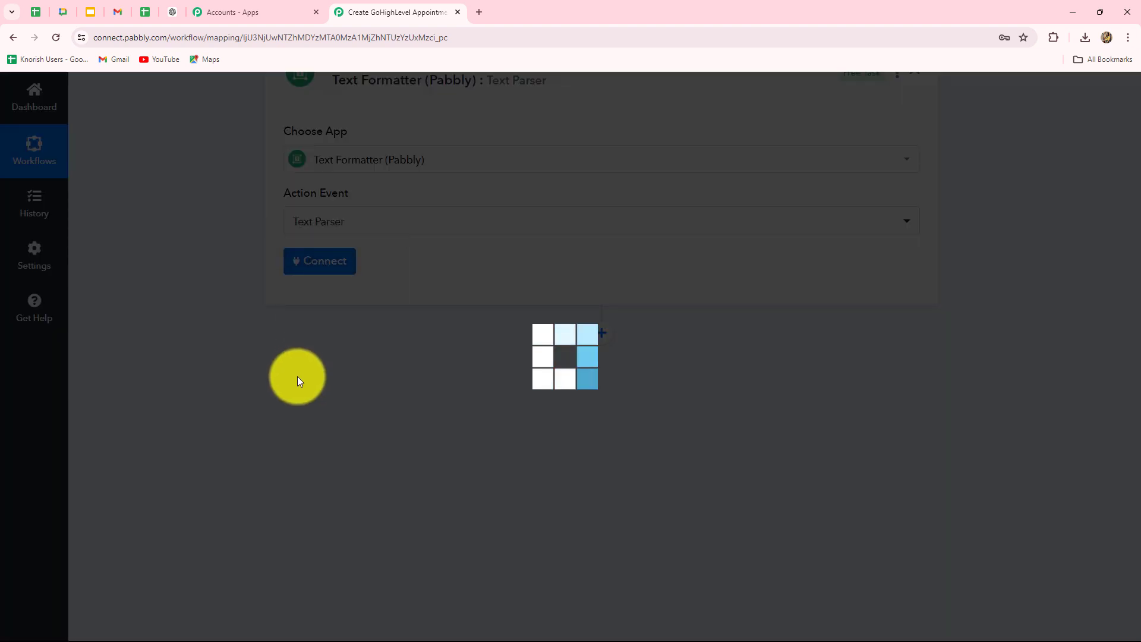
scroll(297, 377, "down", 2)
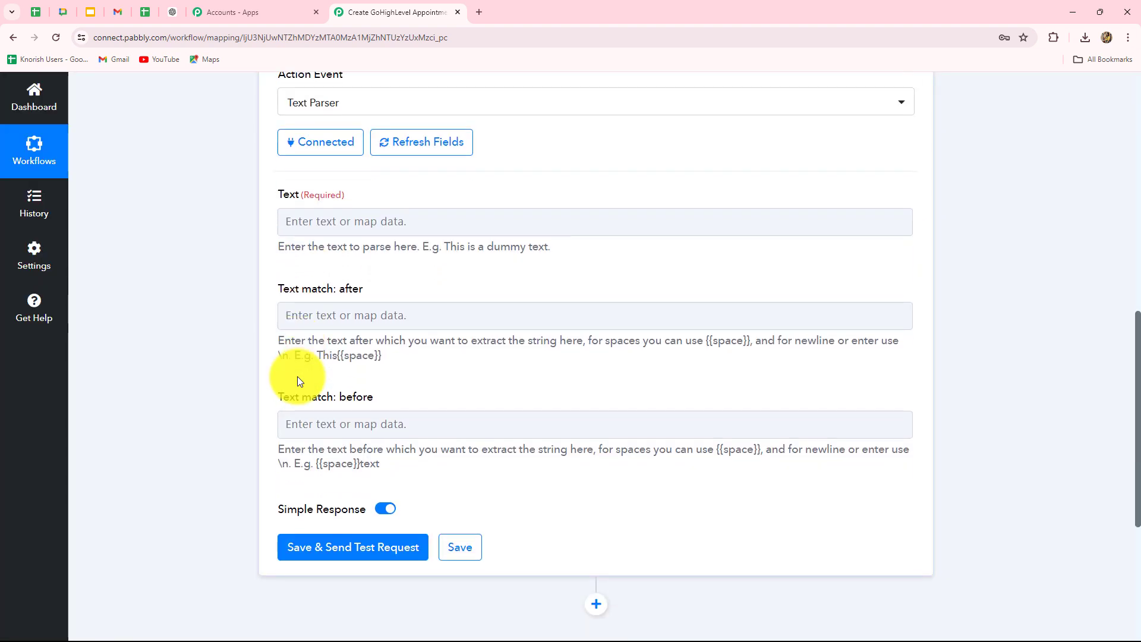
Step: Map step 1's Body Text into the Text Parser's Text field
left_click(373, 223)
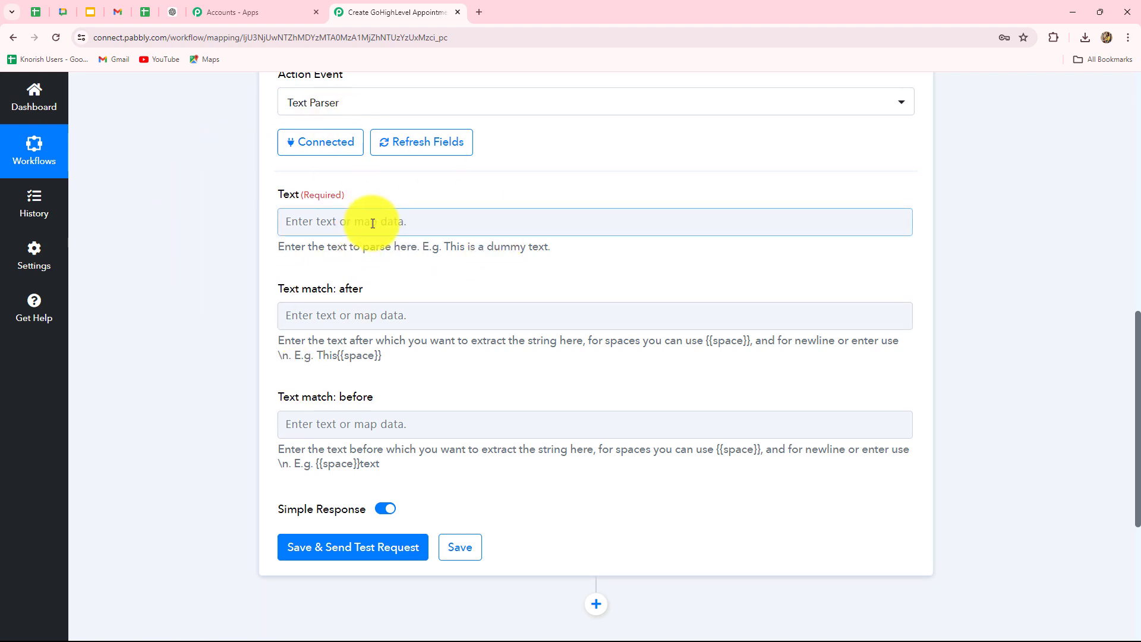
left_click(373, 223)
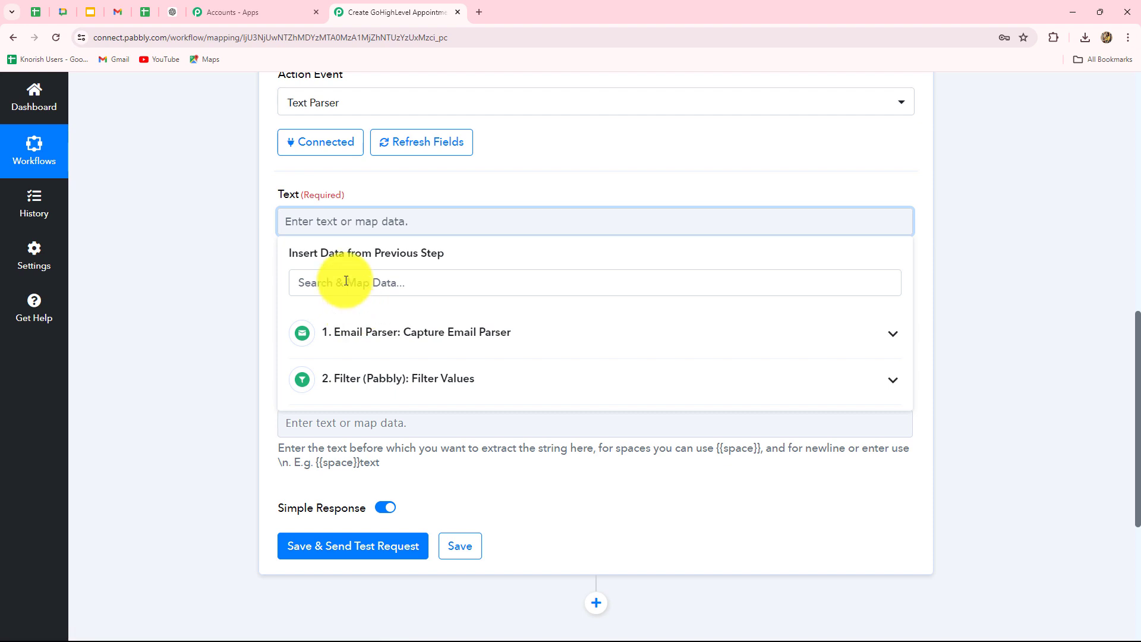
type("body")
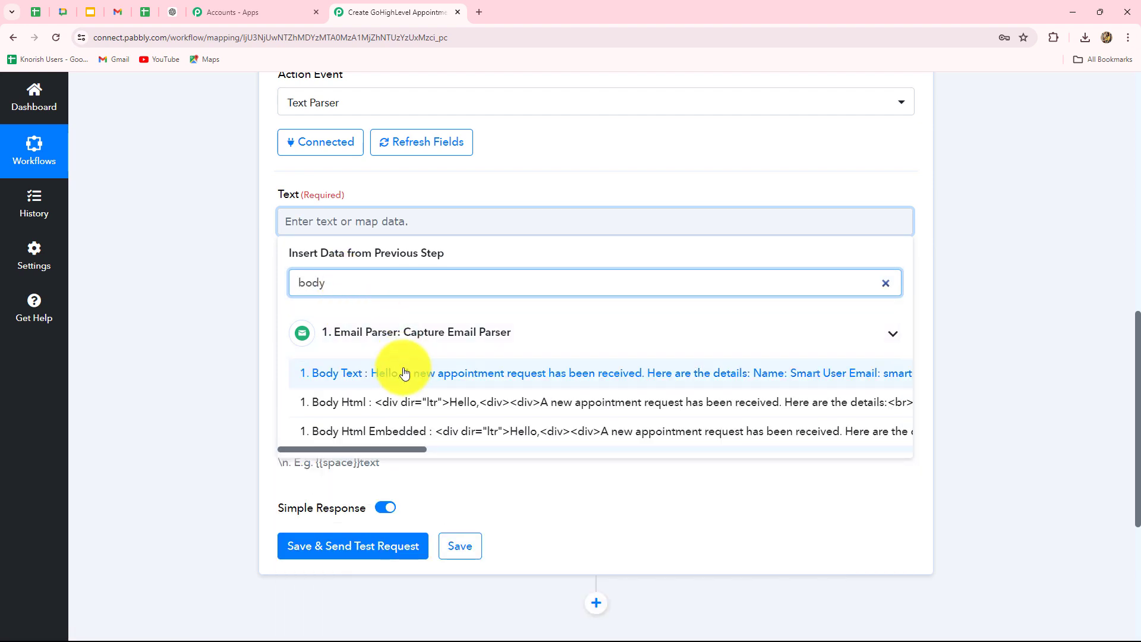
left_click(402, 372)
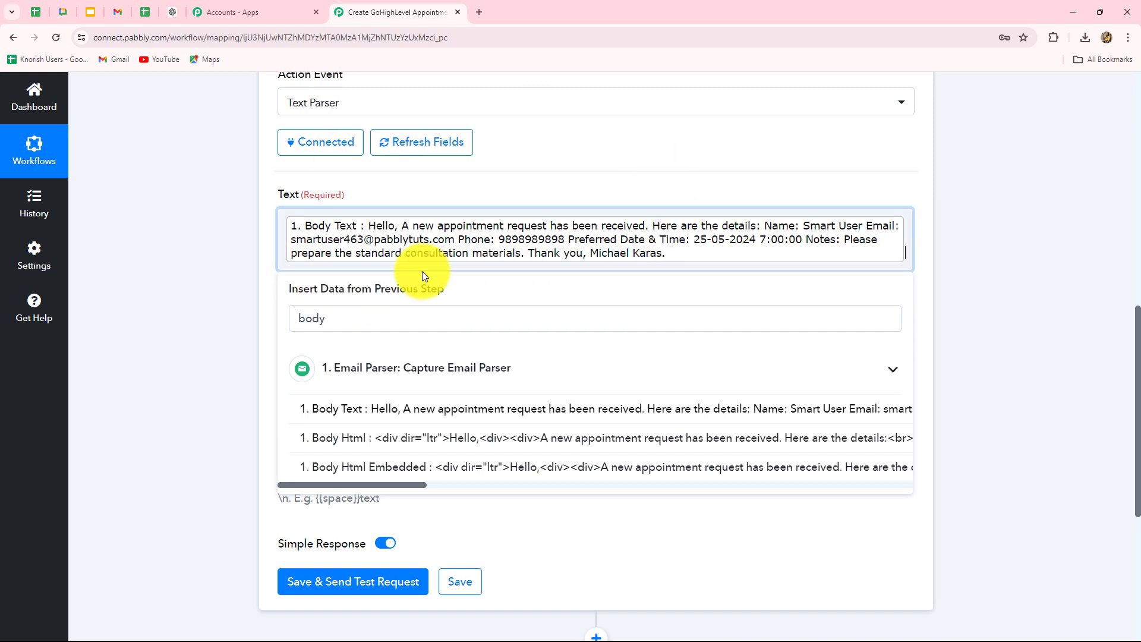
left_click(995, 258)
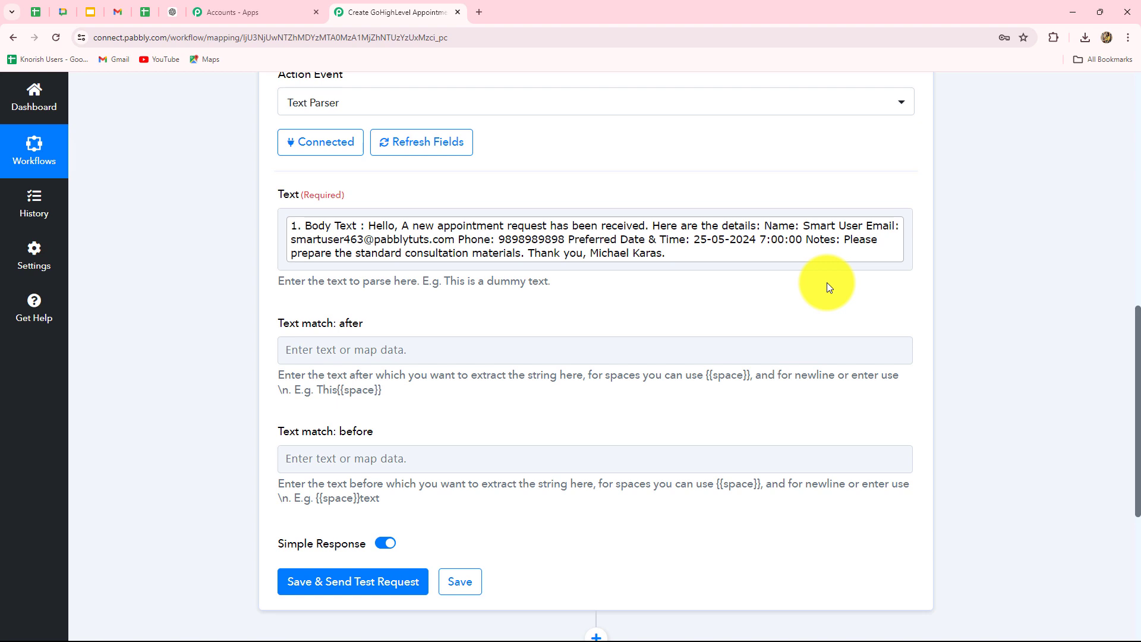
scroll(732, 370, "down", 2)
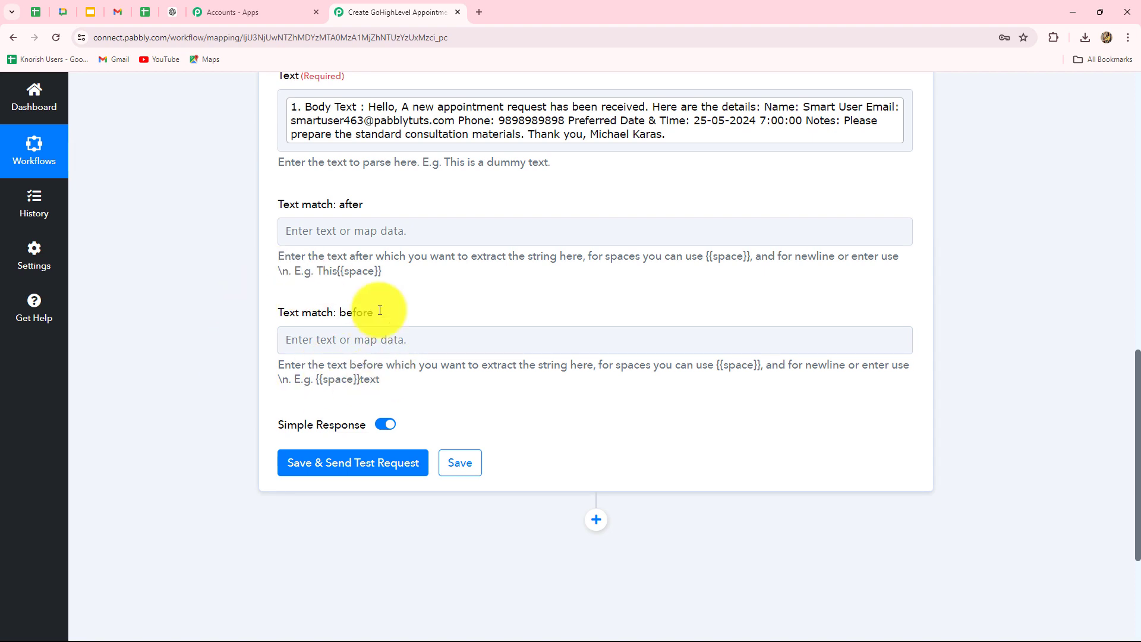
Step: Set Text match: after to 'Name:' and Text match: before to 'Email:'
left_click(686, 234)
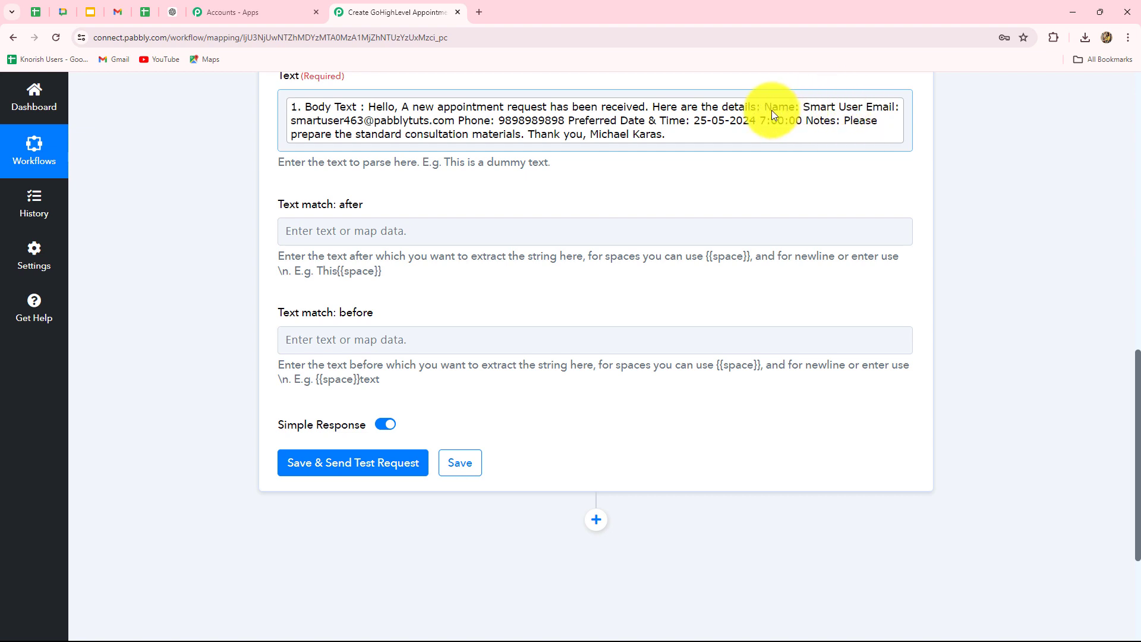
left_click(380, 232)
type("Name:")
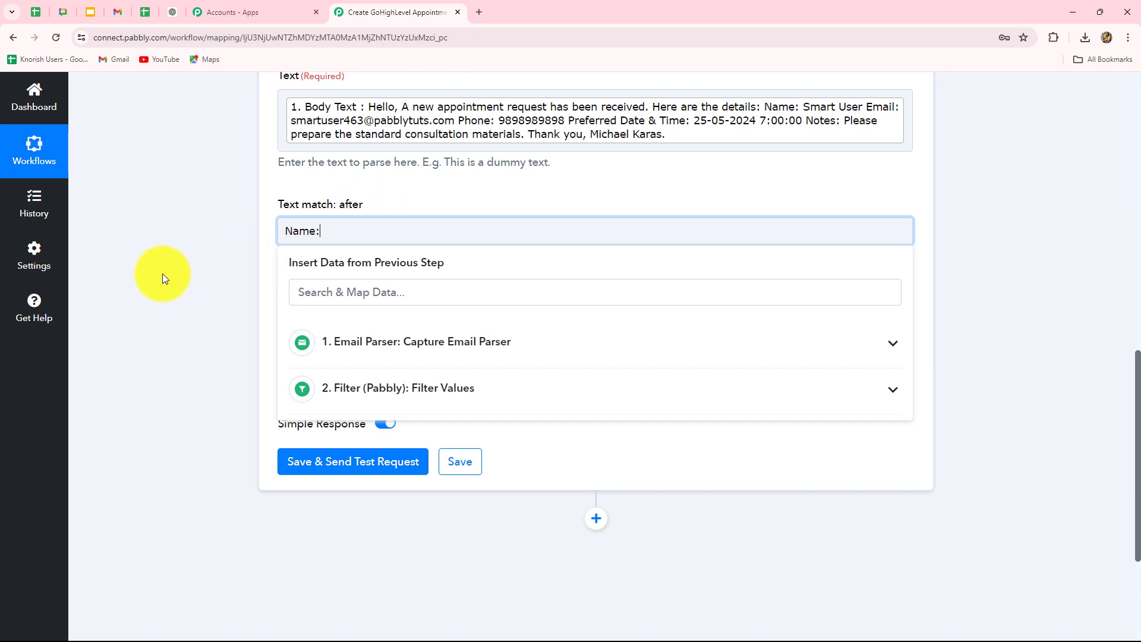
left_click(163, 274)
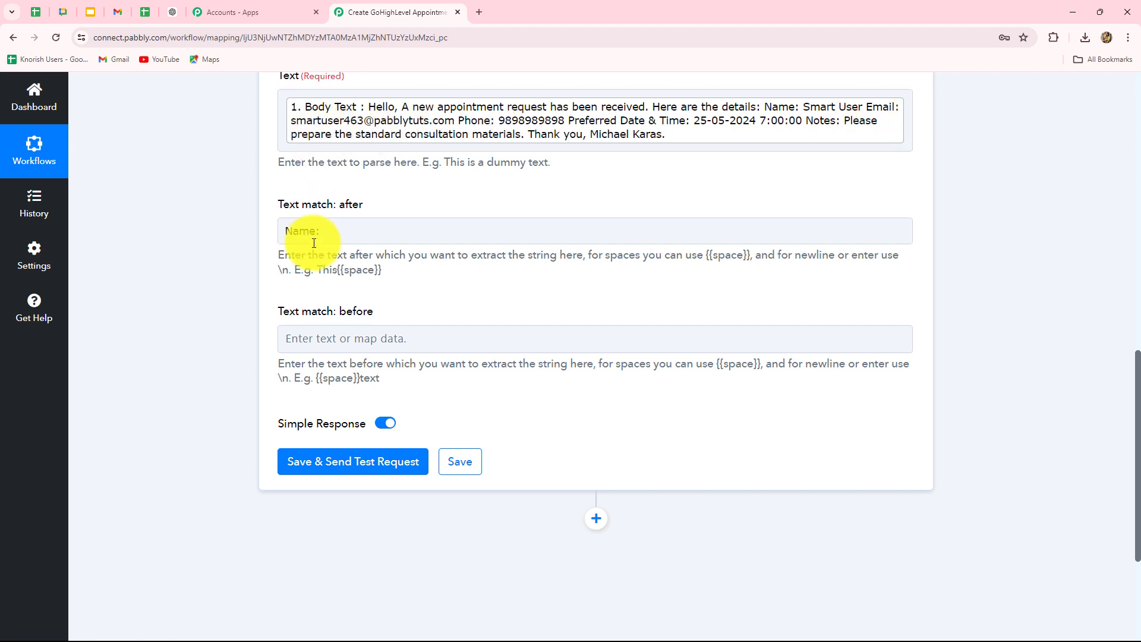
left_click(295, 340)
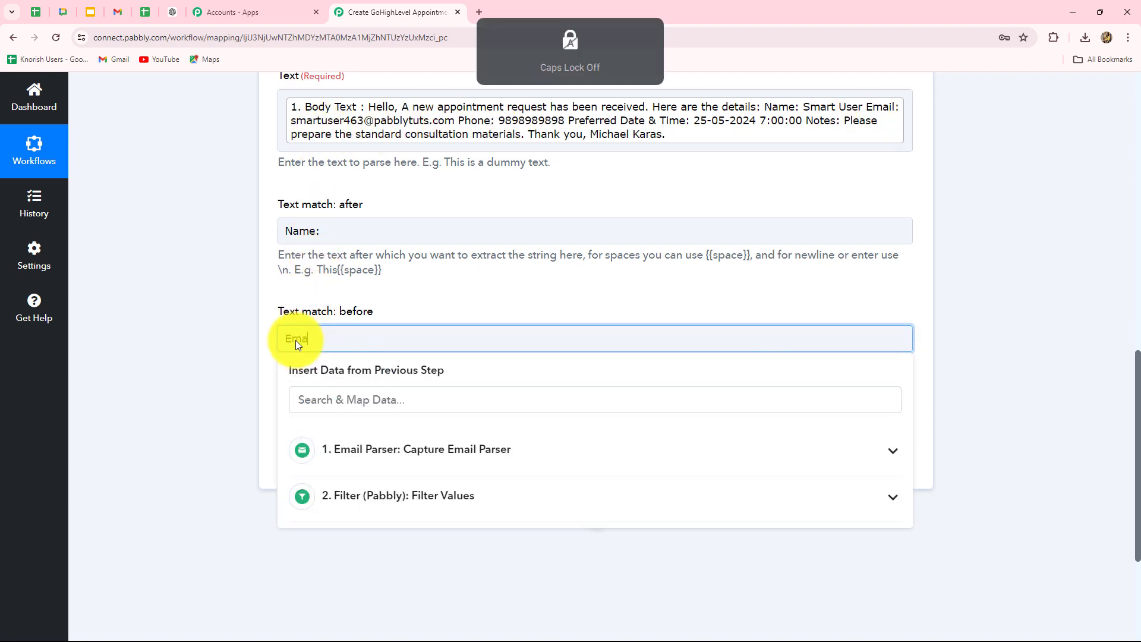
type("il:")
left_click(206, 339)
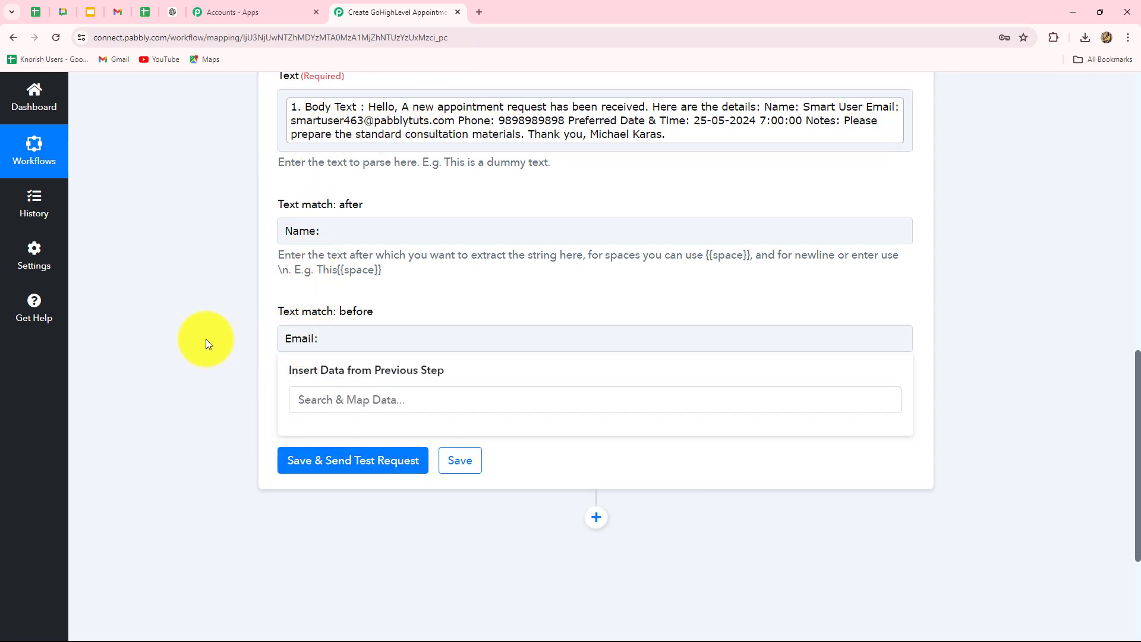
Step: Save and test the parser, confirming the result returns the requester's name
left_click(328, 465)
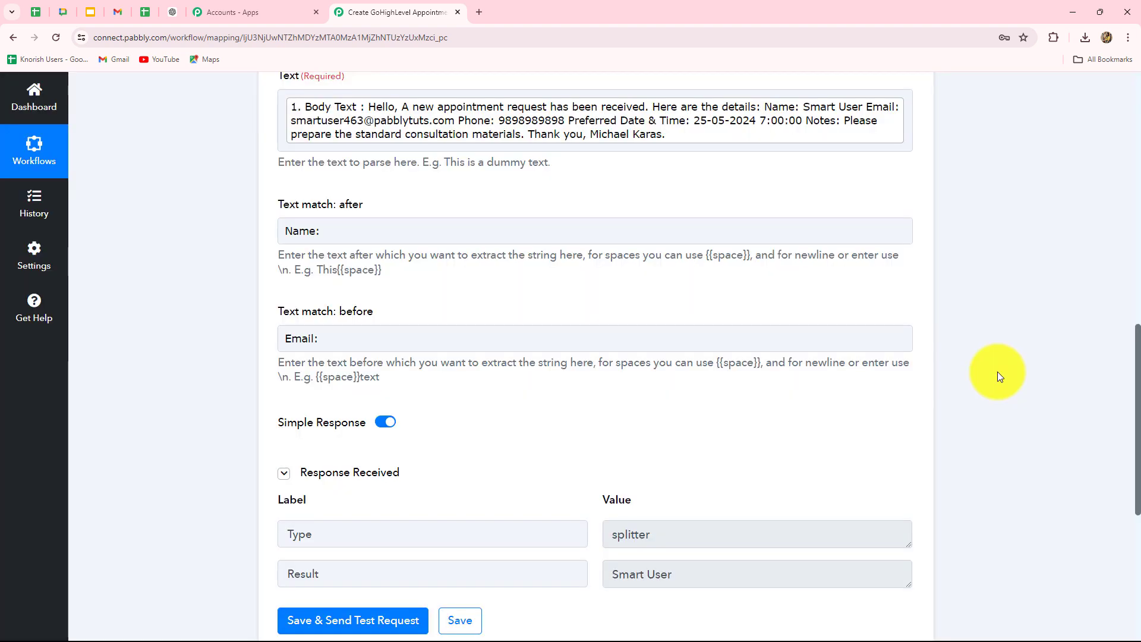
scroll(998, 372, "down", 2)
left_click(701, 452)
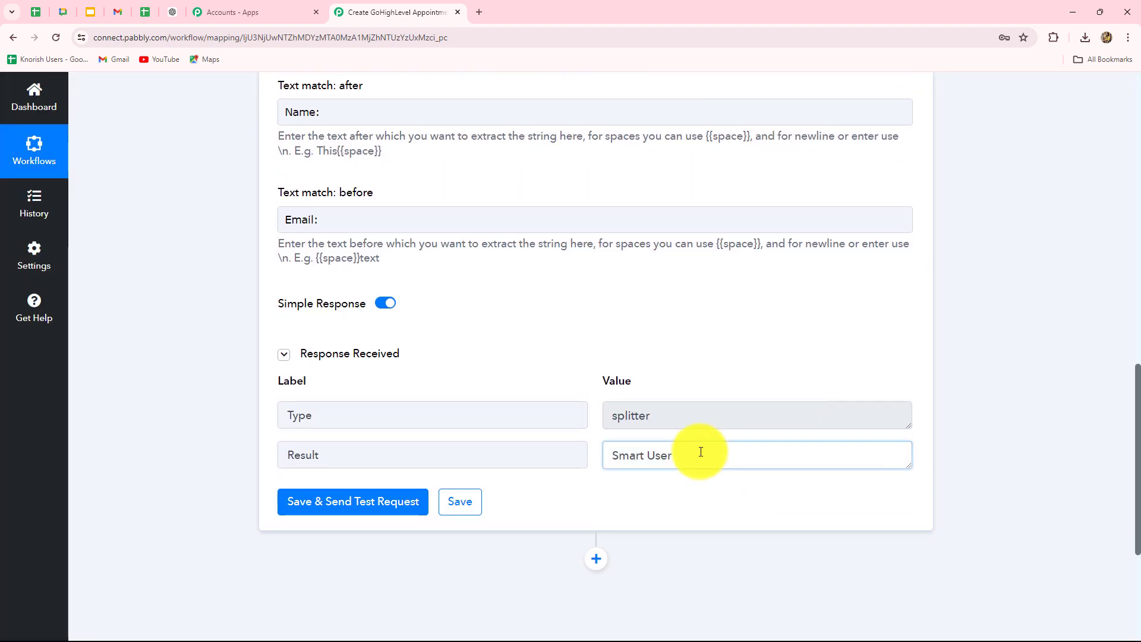
left_click_drag(701, 452, 565, 453)
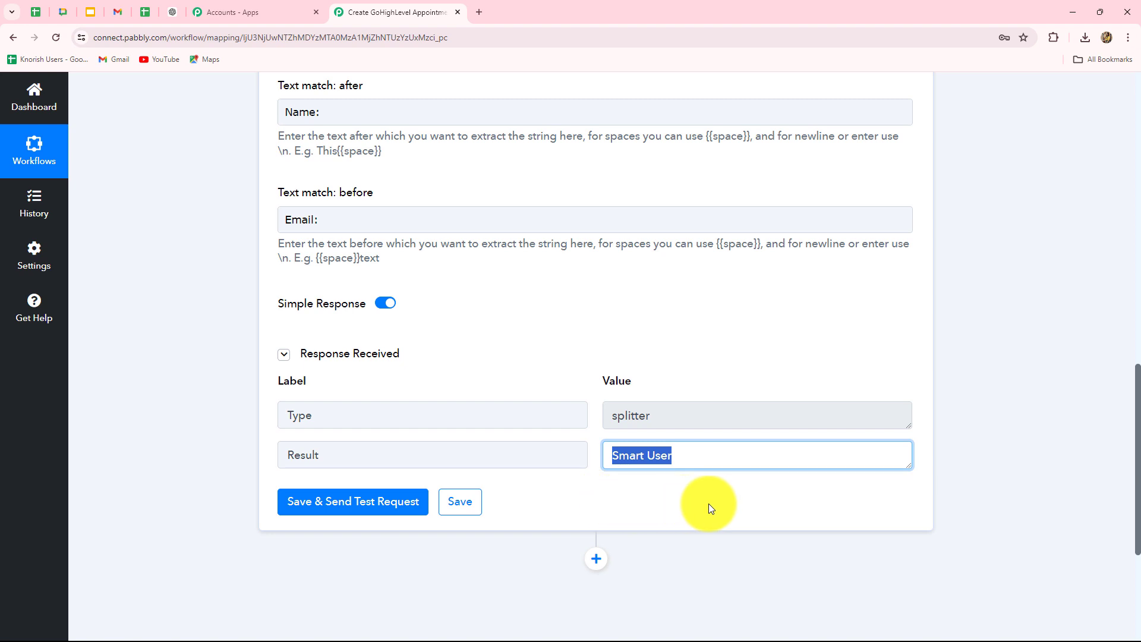
scroll(592, 261, "up", 3)
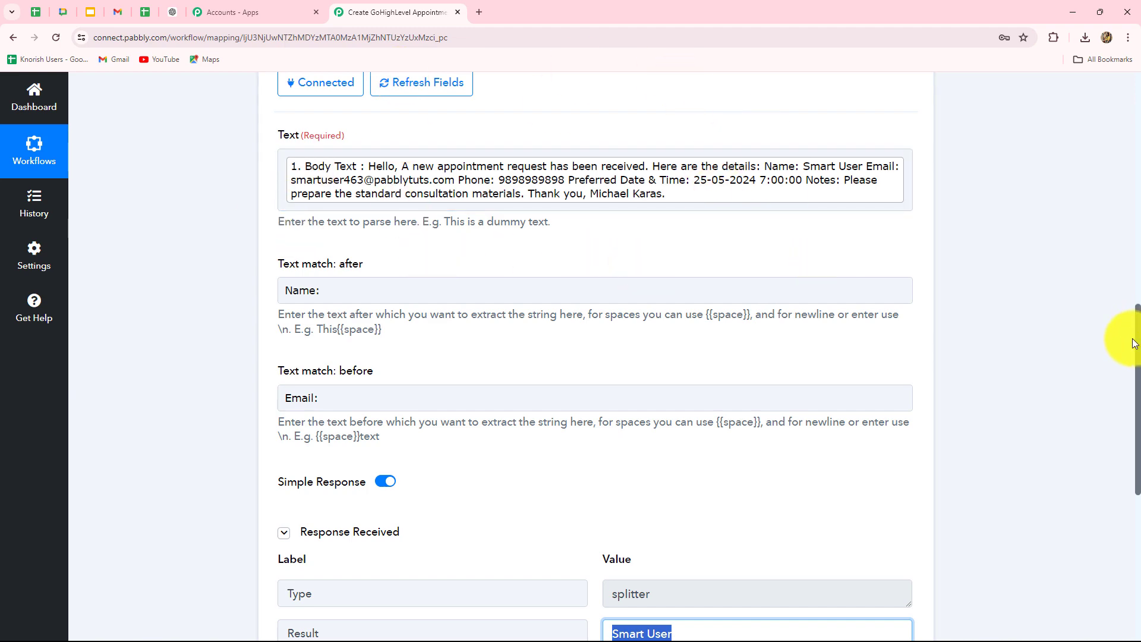
scroll(1135, 344, "down", 2)
scroll(1020, 338, "up", 3)
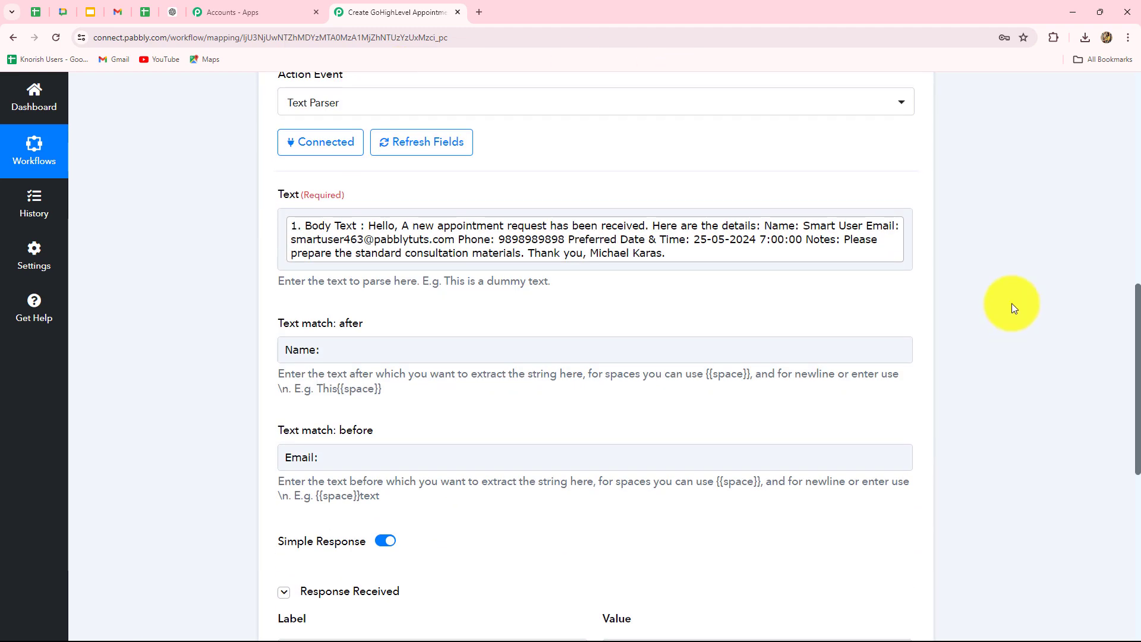
Step: Clone the Text Parser step into a new step 4 and expand it for editing
left_click(511, 247)
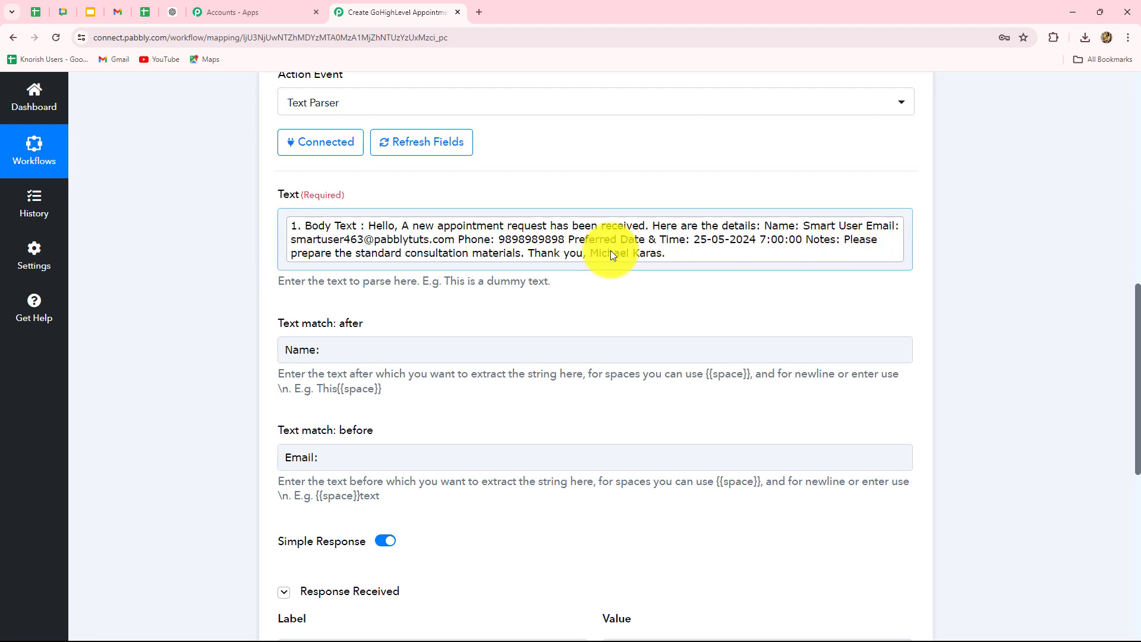
scroll(713, 255, "up", 2)
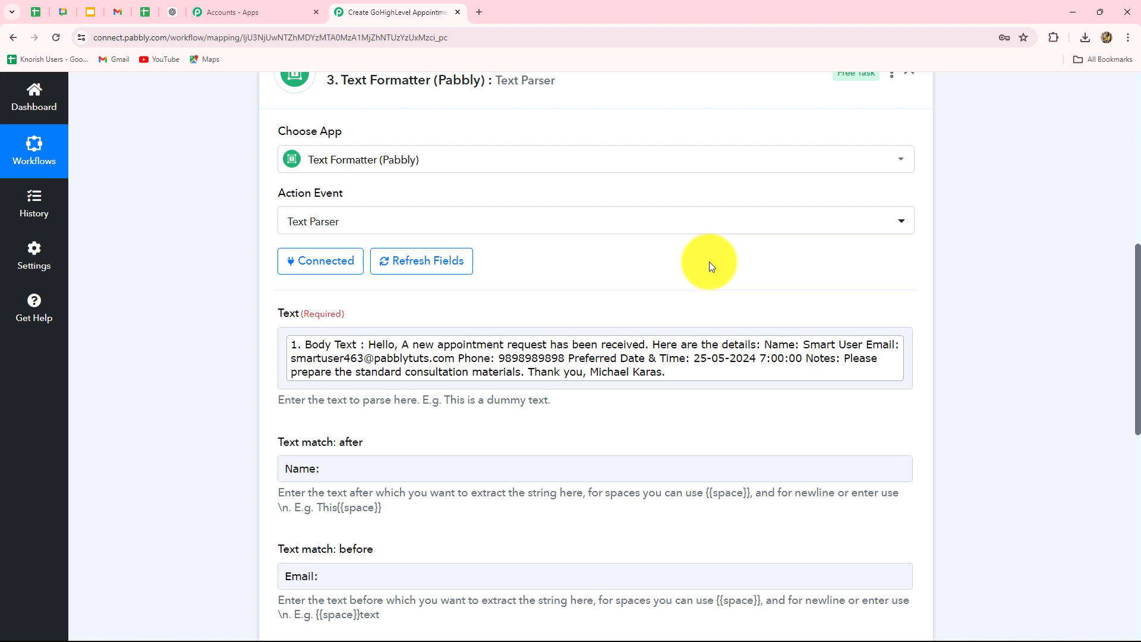
scroll(711, 269, "up", 2)
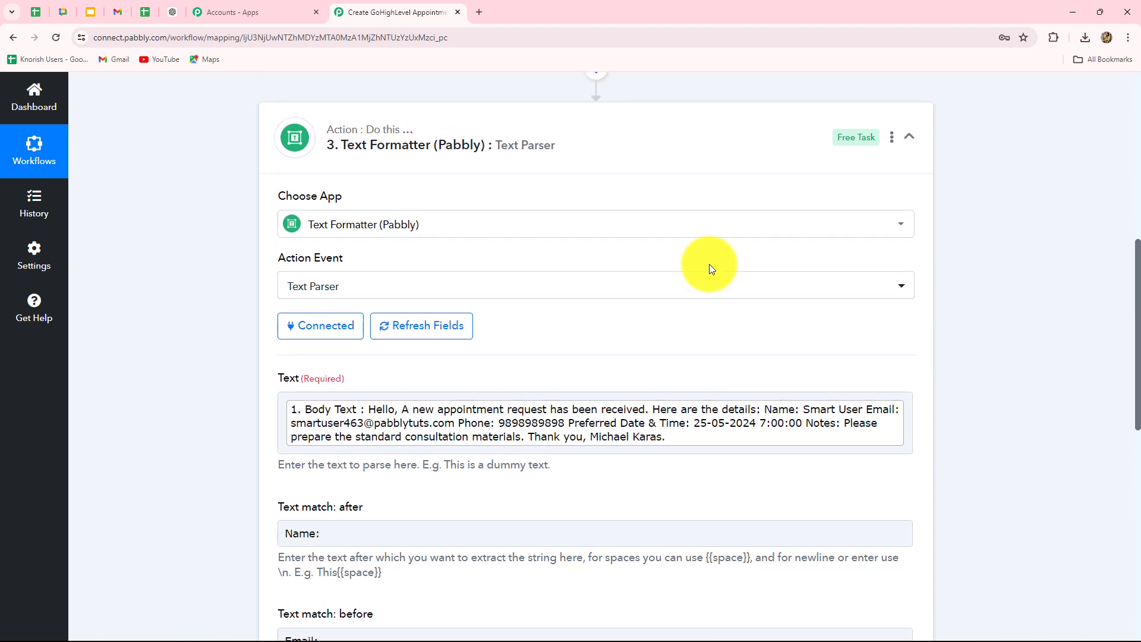
left_click(892, 194)
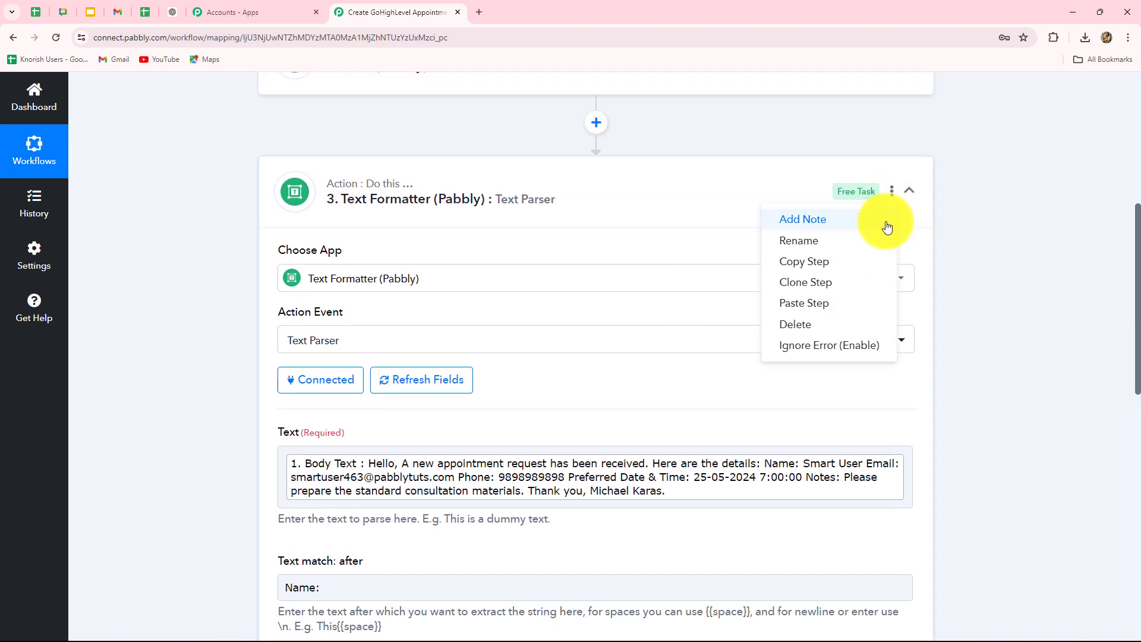
left_click(851, 287)
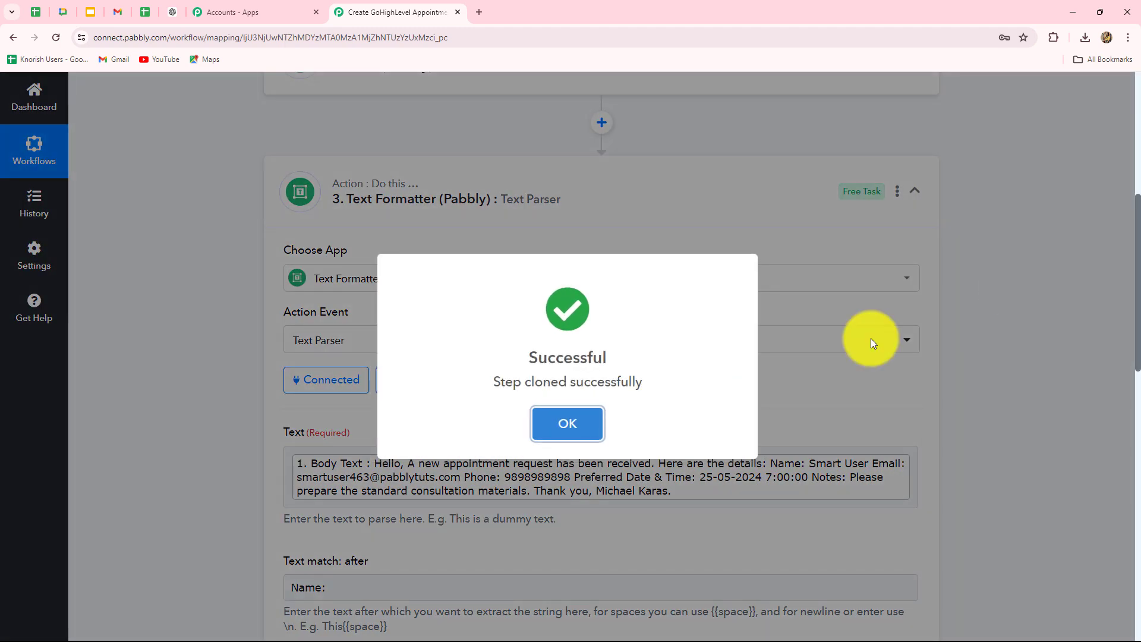
left_click(591, 420)
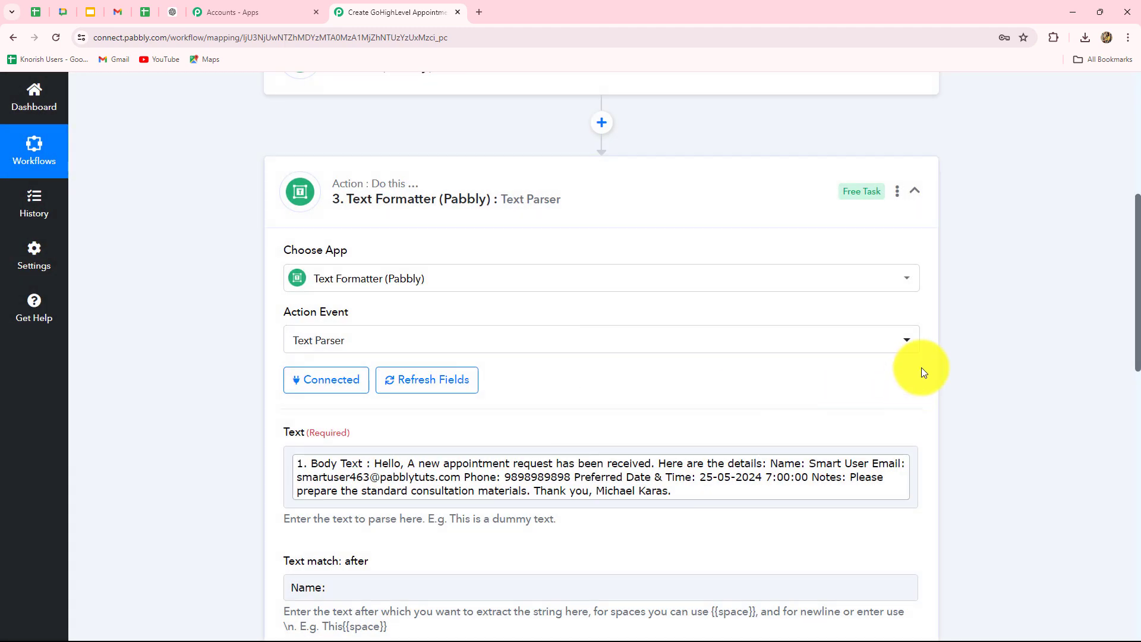
scroll(1025, 341, "down", 15)
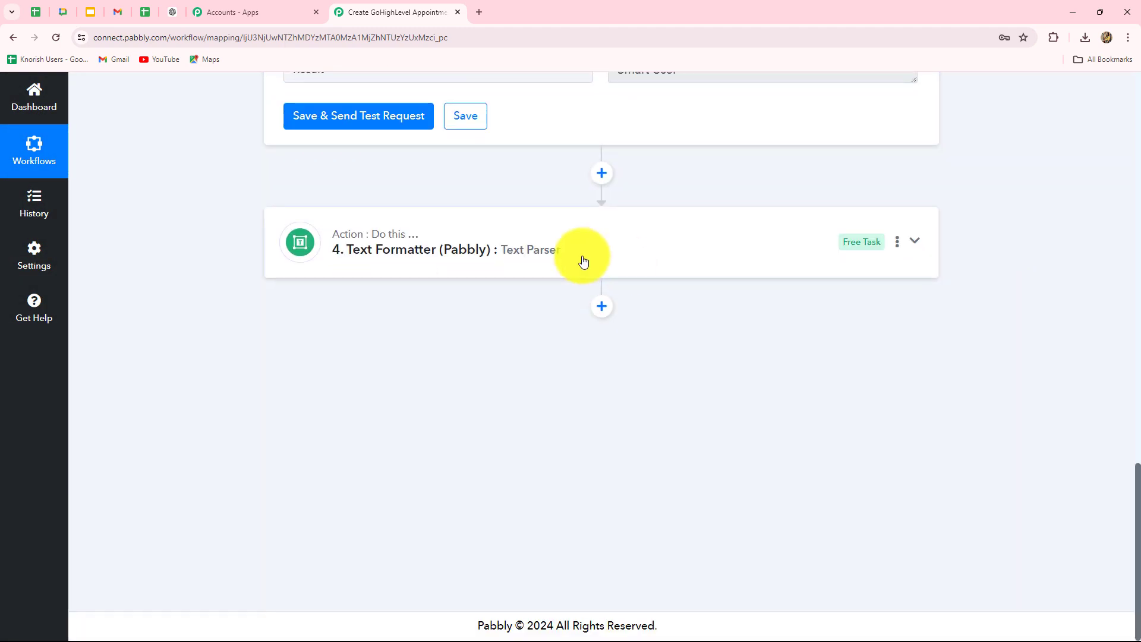
left_click(581, 260)
Step: In step 4, change Text match: after to 'Email:' and Text match: before to 'Phone:'
scroll(157, 315, "down", 8)
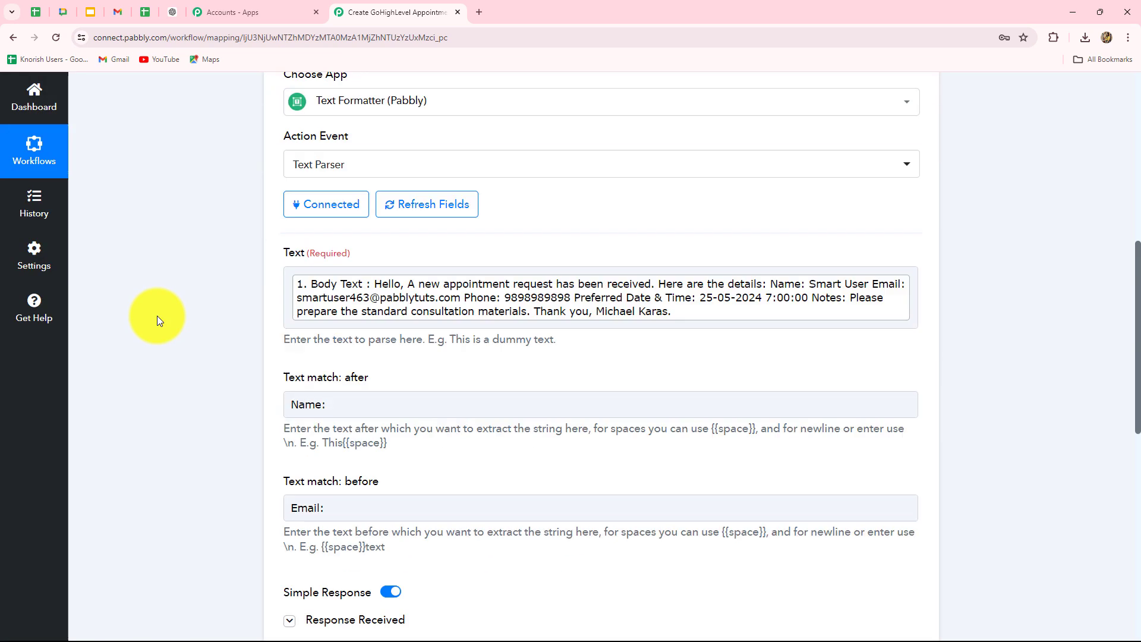
scroll(301, 162, "up", 2)
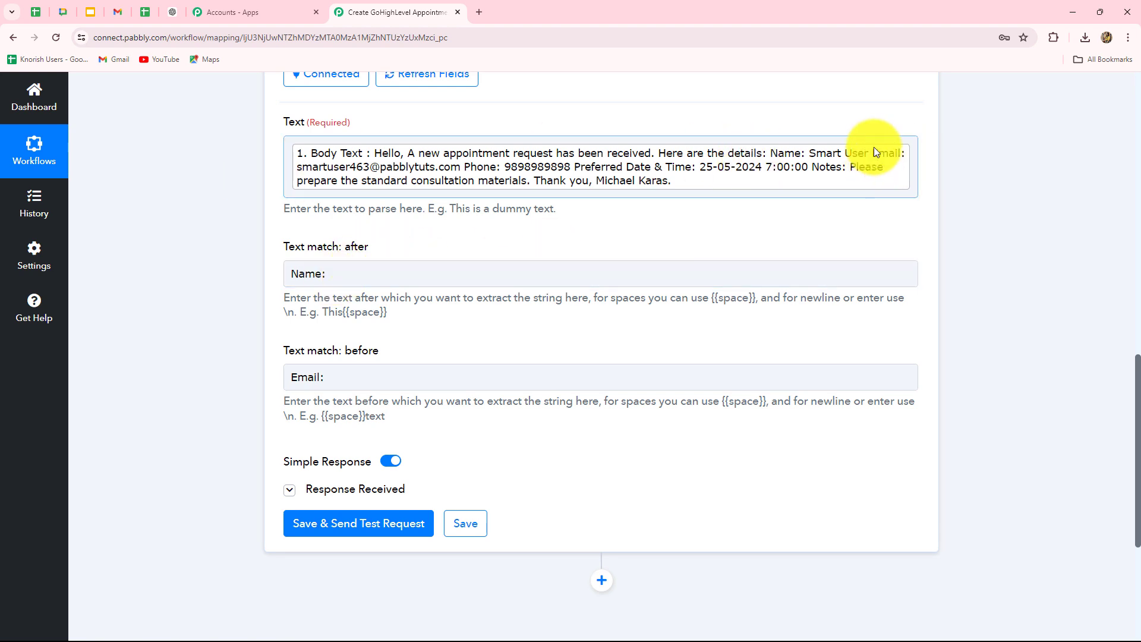
left_click_drag(364, 272, 206, 270)
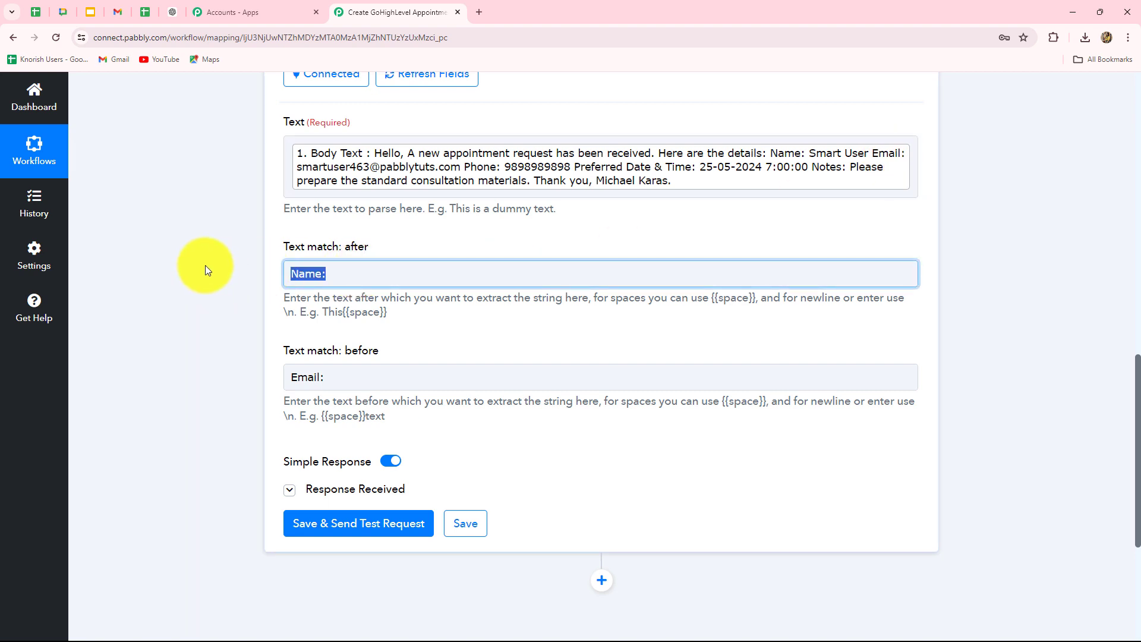
key("BackSpace")
type("Email:")
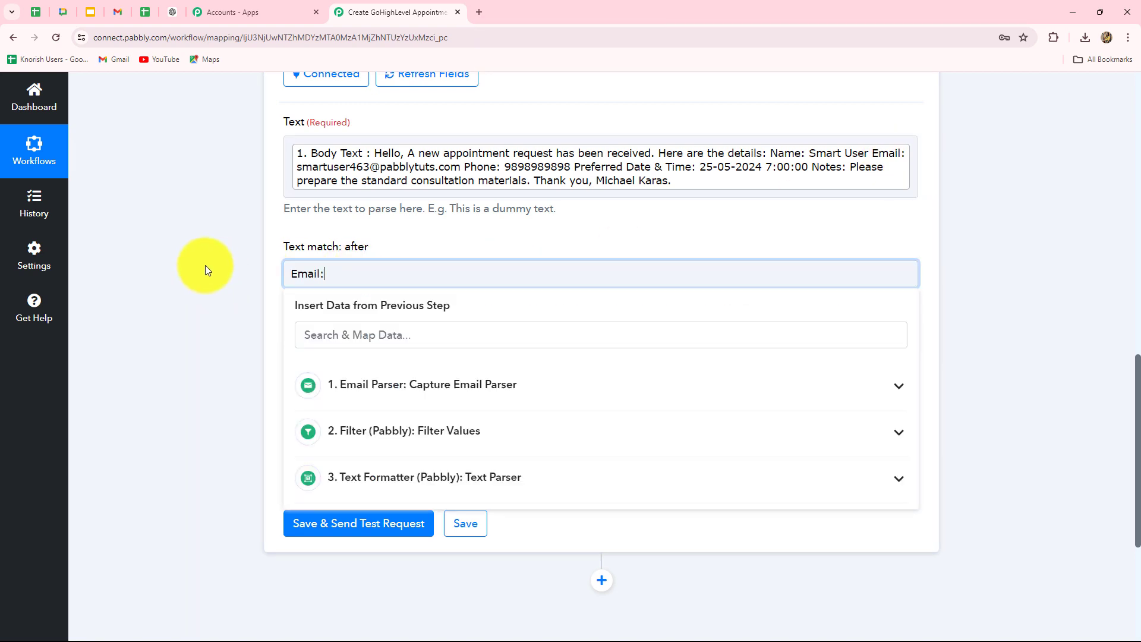
left_click(205, 265)
left_click_drag(362, 377, 195, 326)
type("Phone:")
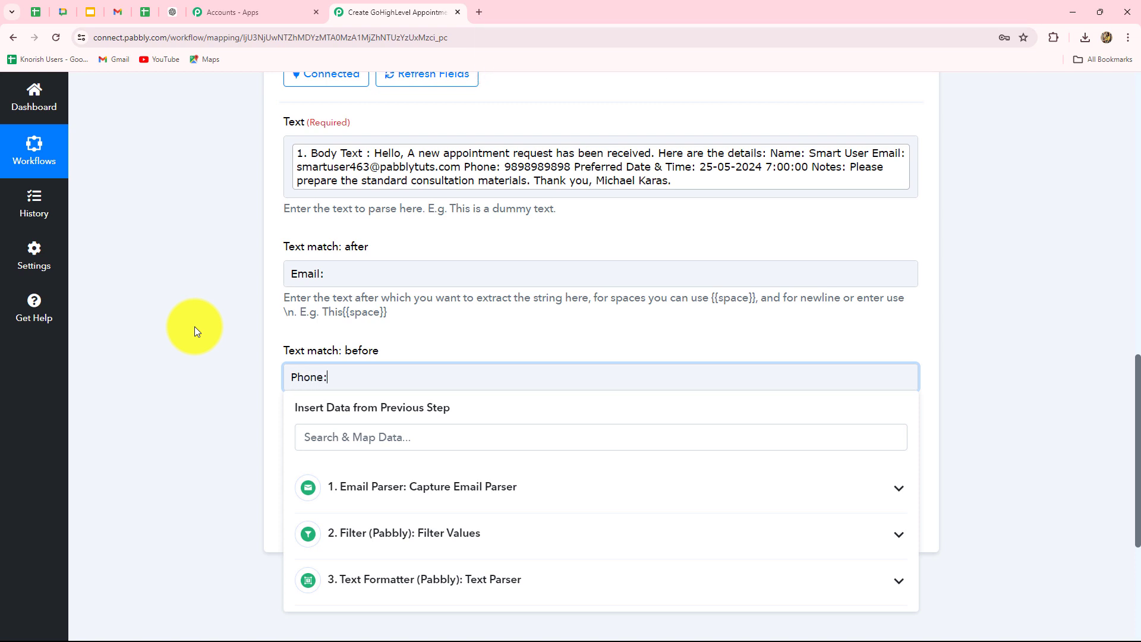
left_click(176, 332)
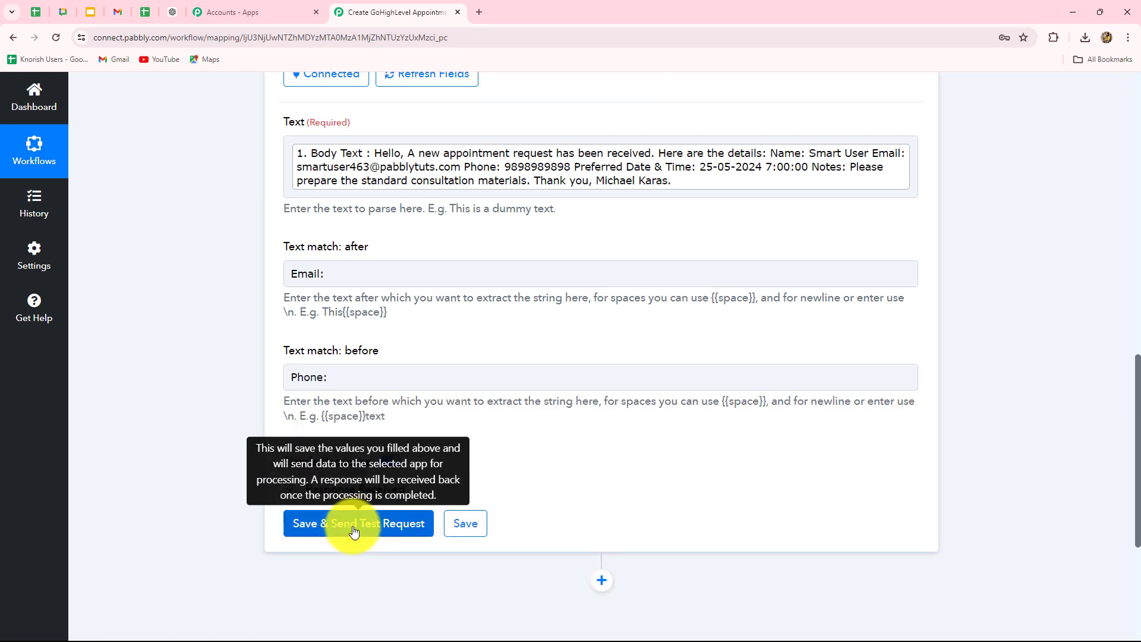
Step: Save and test step 4, confirming it returns the requester's email address
left_click(354, 531)
scroll(811, 416, "down", 3)
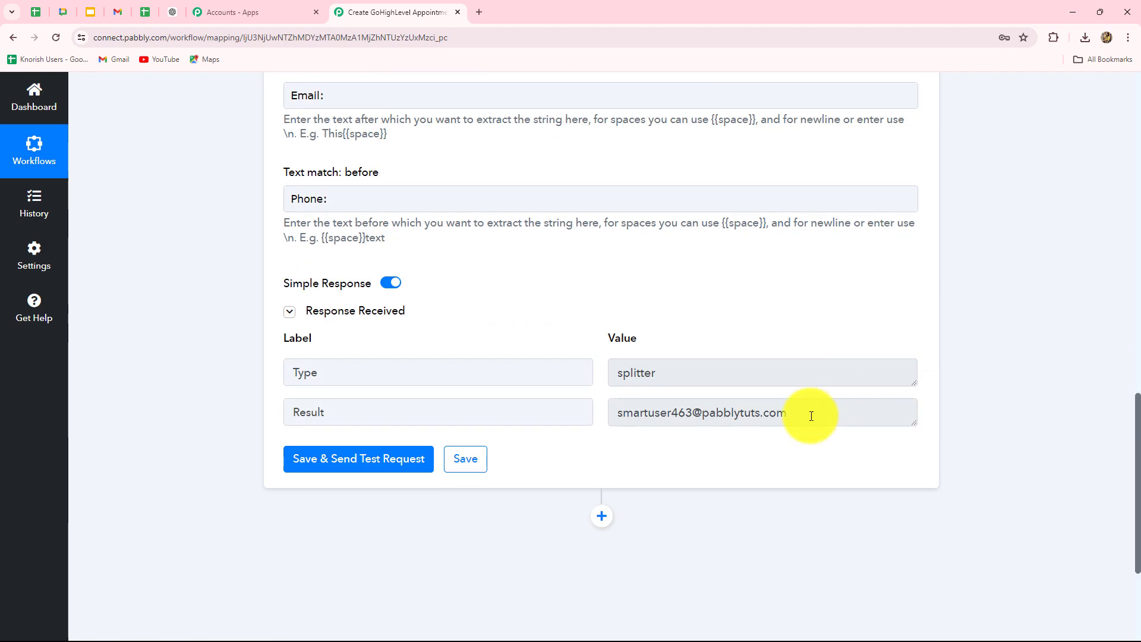
left_click_drag(812, 416, 502, 434)
scroll(1079, 427, "up", 6)
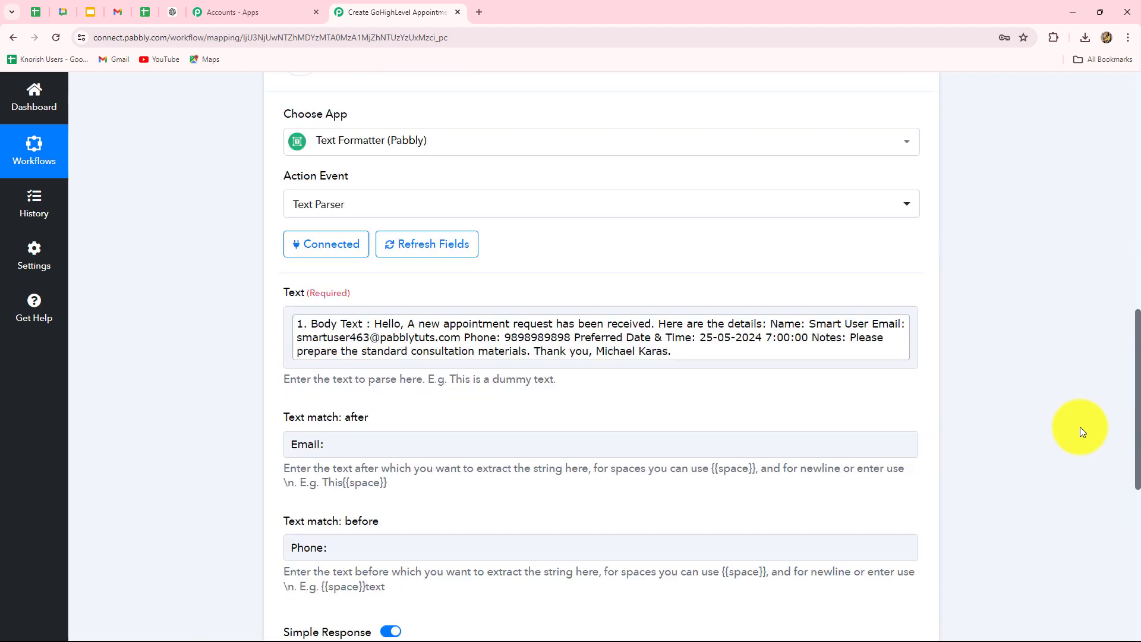
scroll(1080, 427, "up", 2)
left_click(893, 184)
Step: Clone step 4 into a new step 5 and set its Text match: after to 'Phone:'
left_click(824, 267)
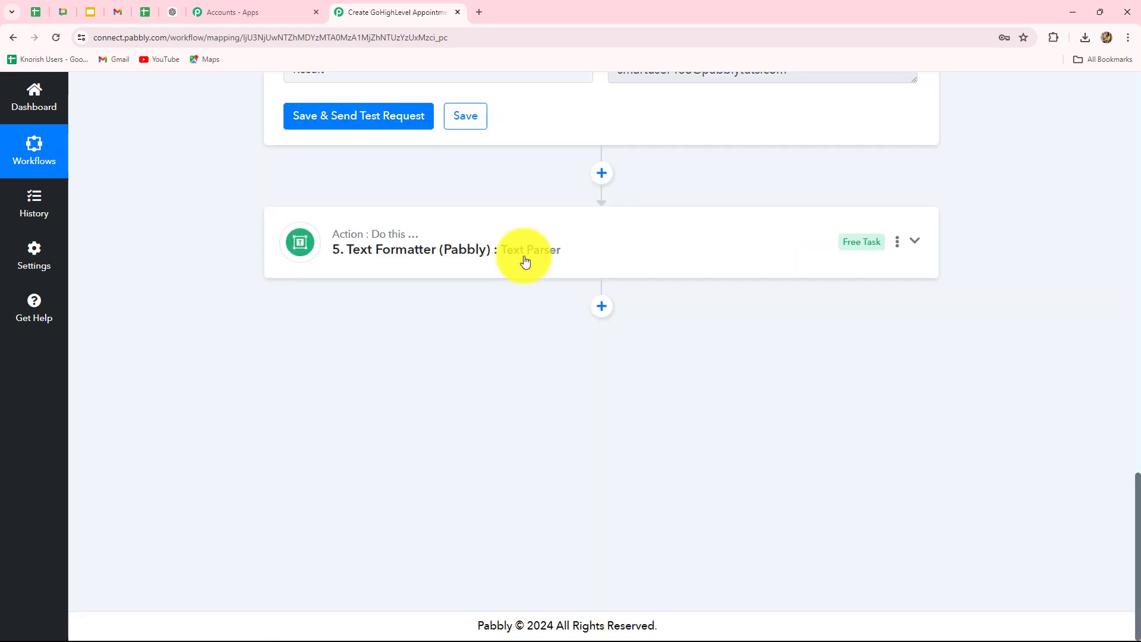
left_click(526, 262)
scroll(280, 329, "up", 8)
scroll(309, 385, "down", 7)
left_click(339, 213)
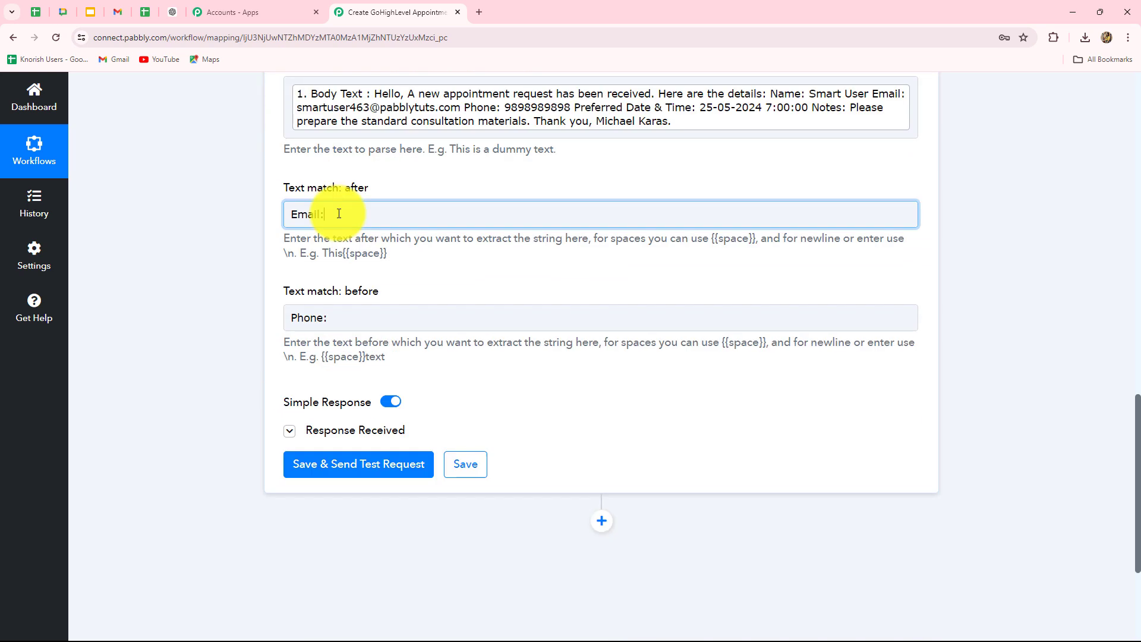
left_click_drag(338, 214, 234, 207)
key("BackSpace")
left_click(262, 269)
left_click(311, 217)
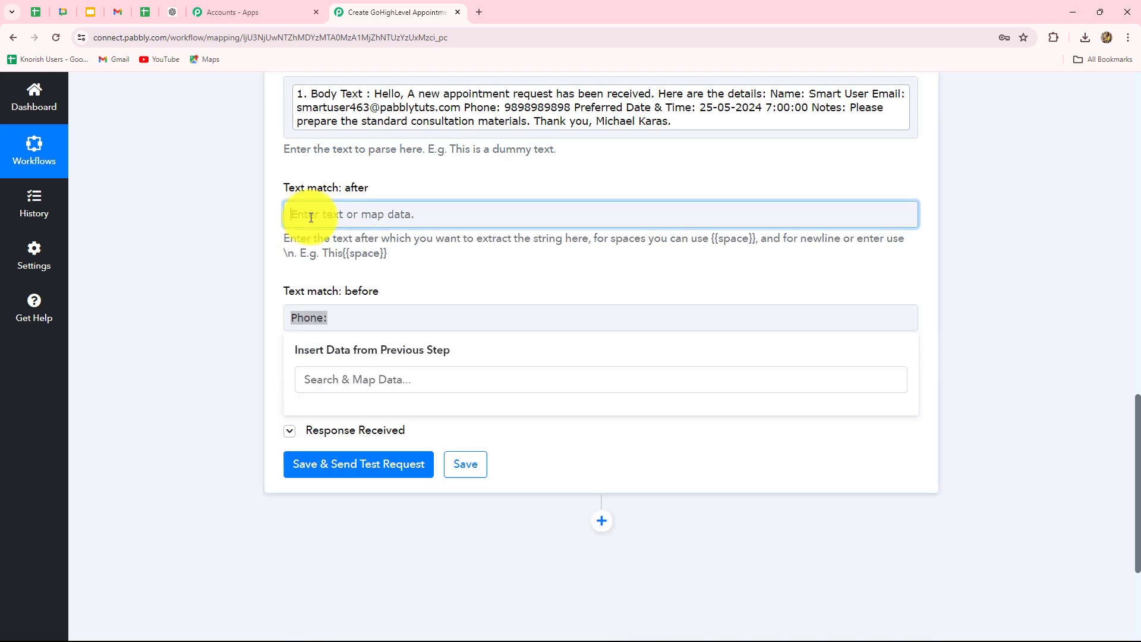
type("Phone:")
left_click(179, 287)
Step: Set Text match: before to 'Preferred Date & Time:' and test, returning the phone number
left_click_drag(336, 324, 269, 320)
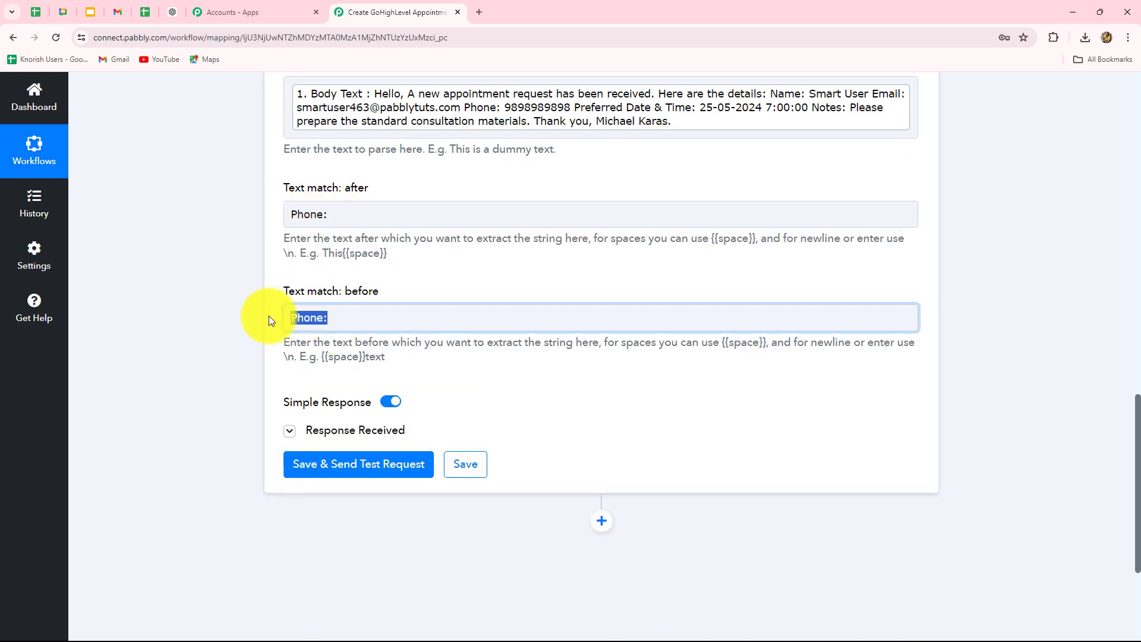
key("BackSpace")
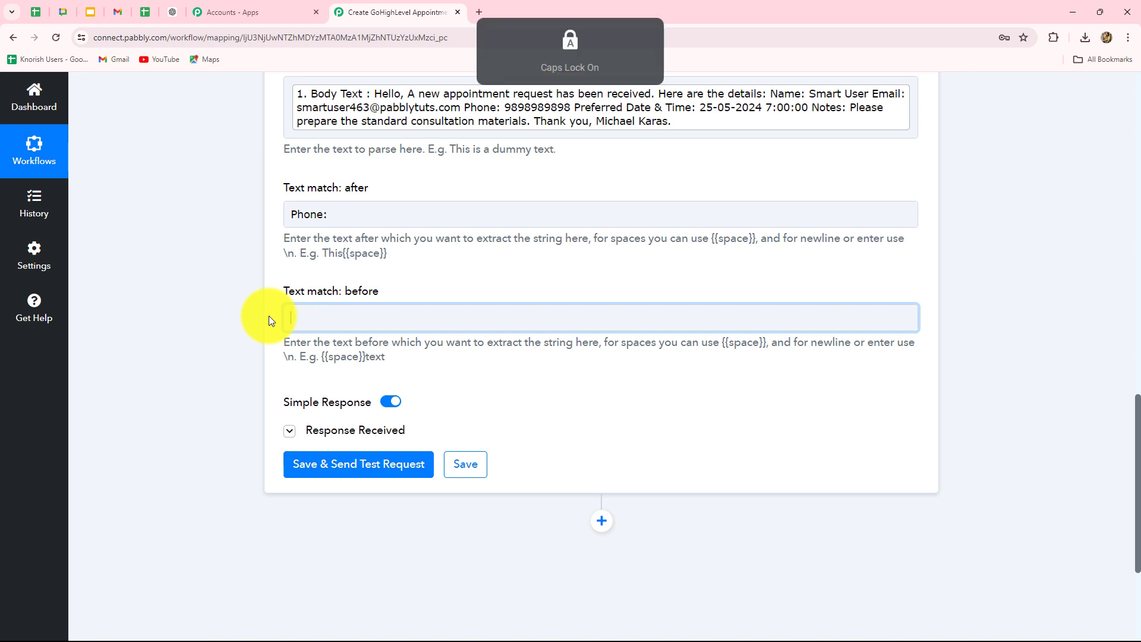
type("Preferred Date & Time:")
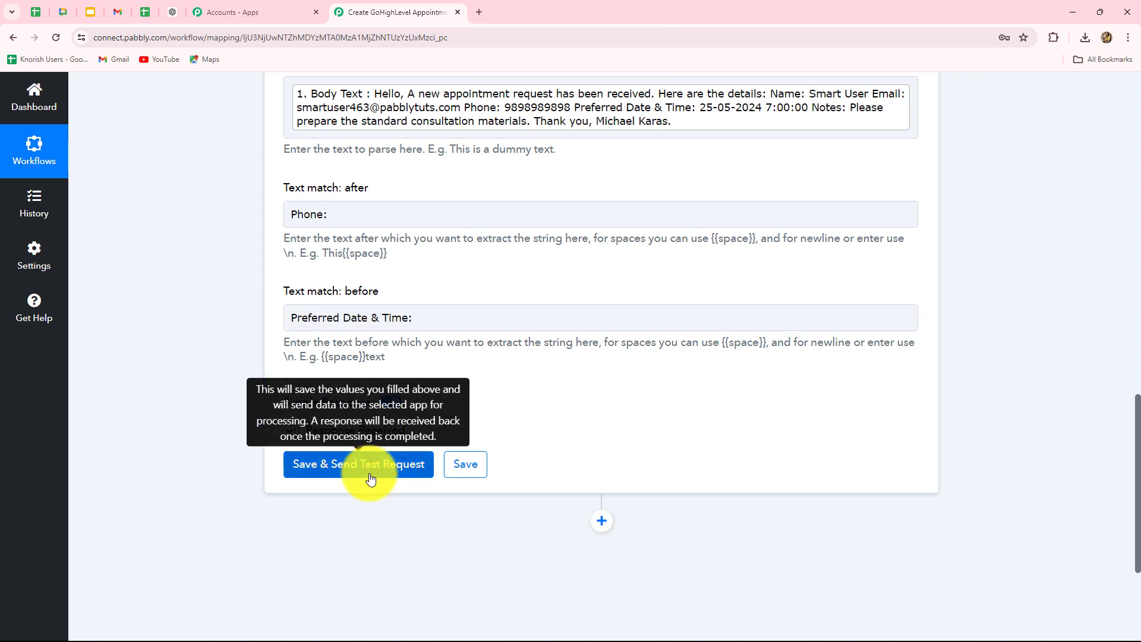
left_click(364, 466)
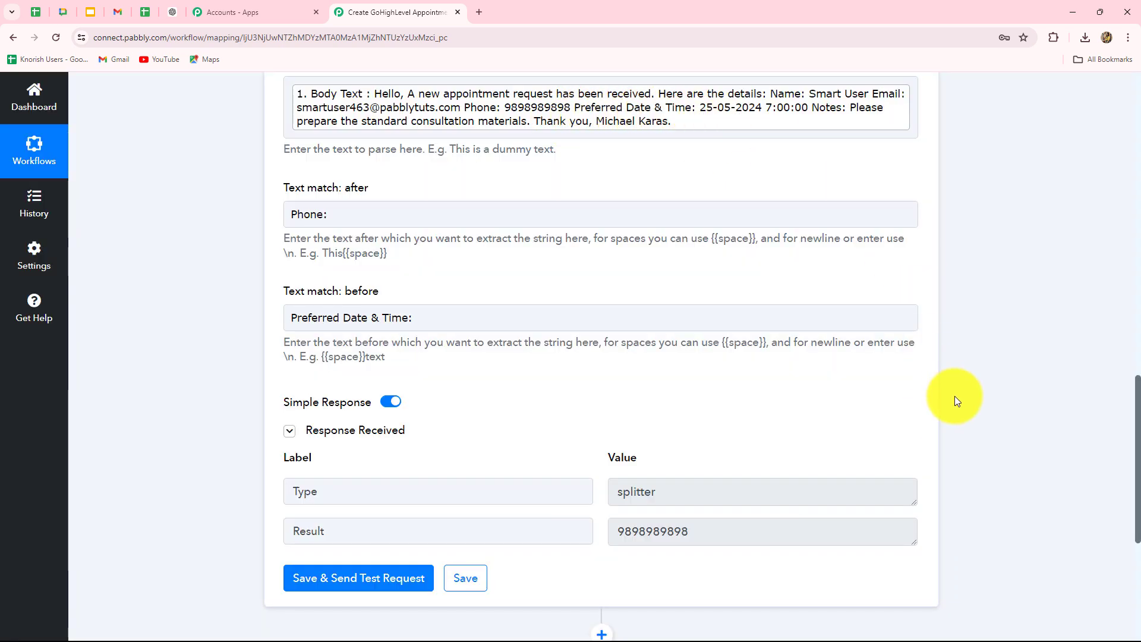
scroll(955, 400, "down", 5)
Step: Clone the step 5 Text Parser into a new step 6 and expand it
left_click(601, 306)
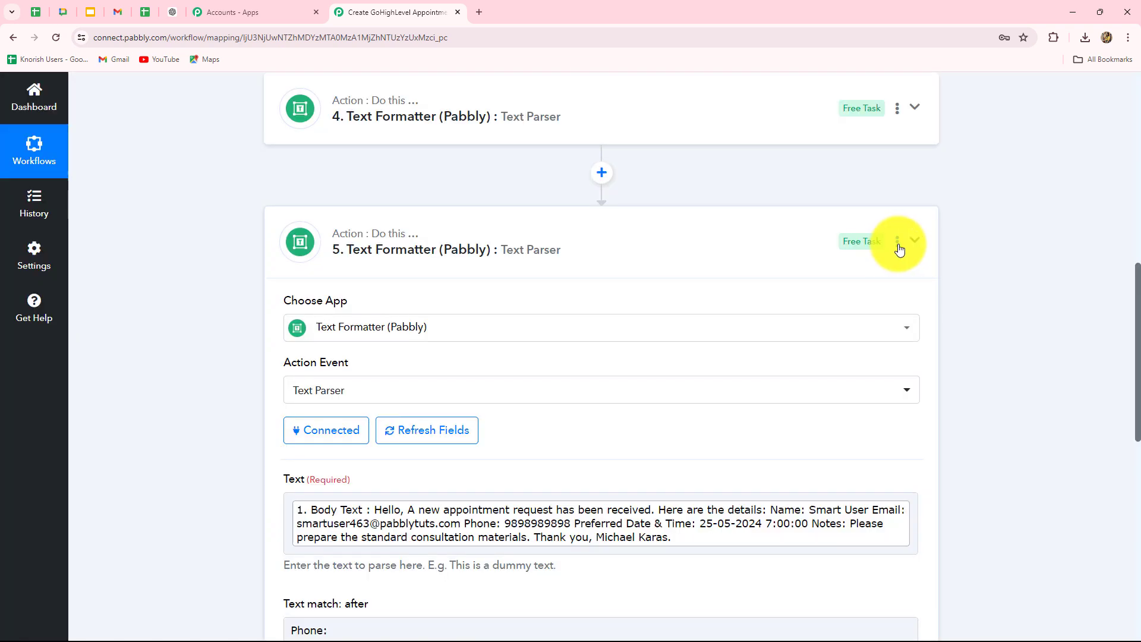
left_click(900, 249)
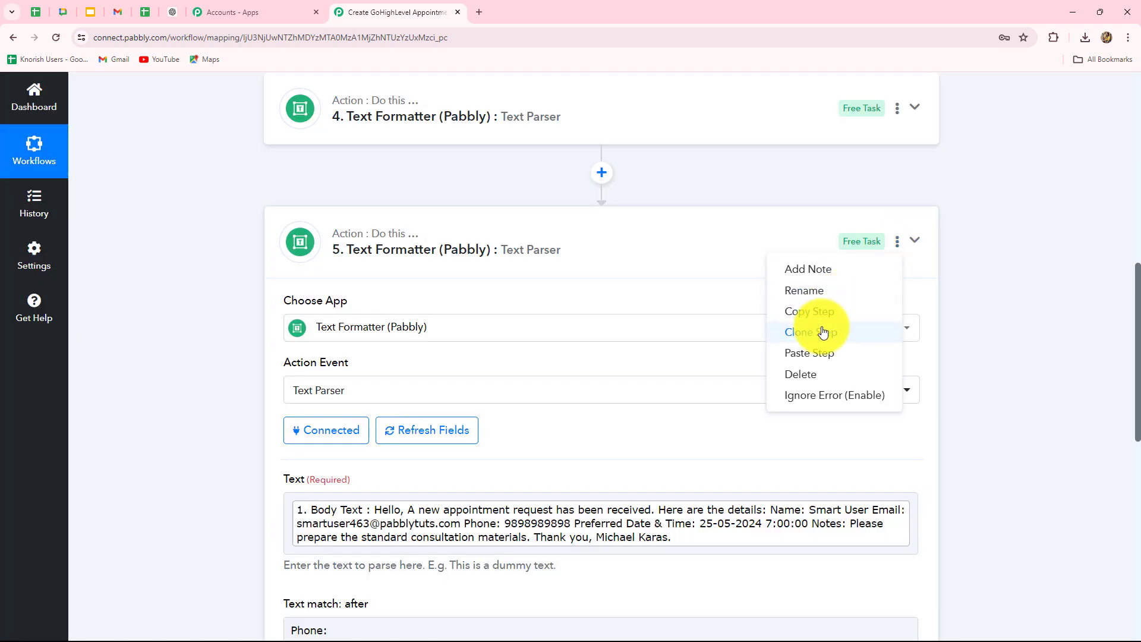
left_click(824, 331)
left_click(579, 423)
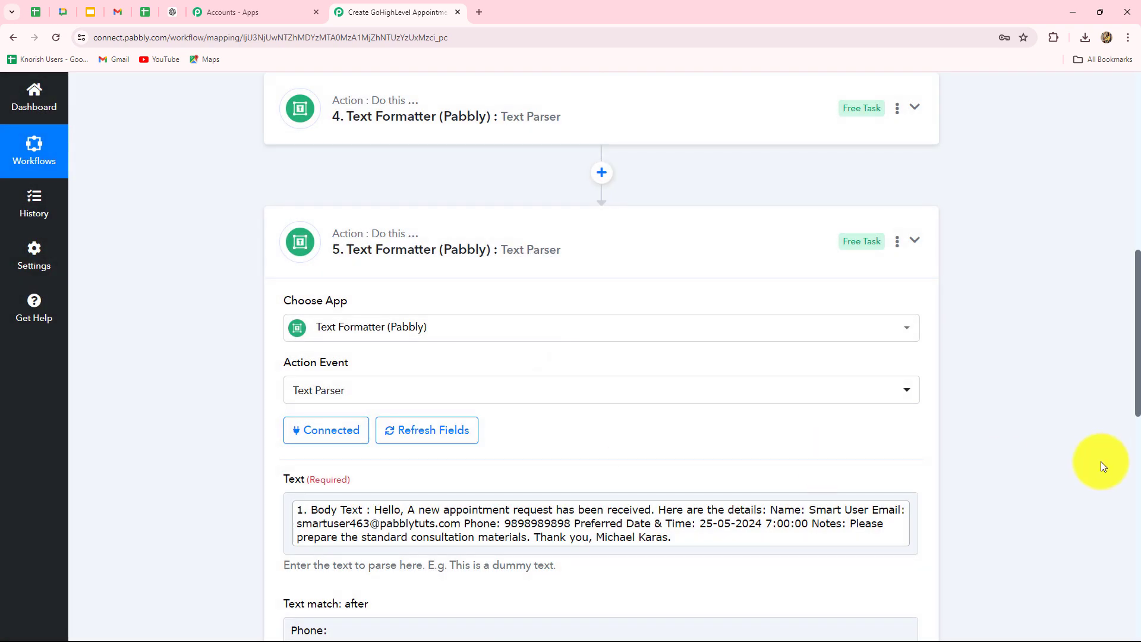
scroll(1101, 461, "down", 10)
left_click(569, 388)
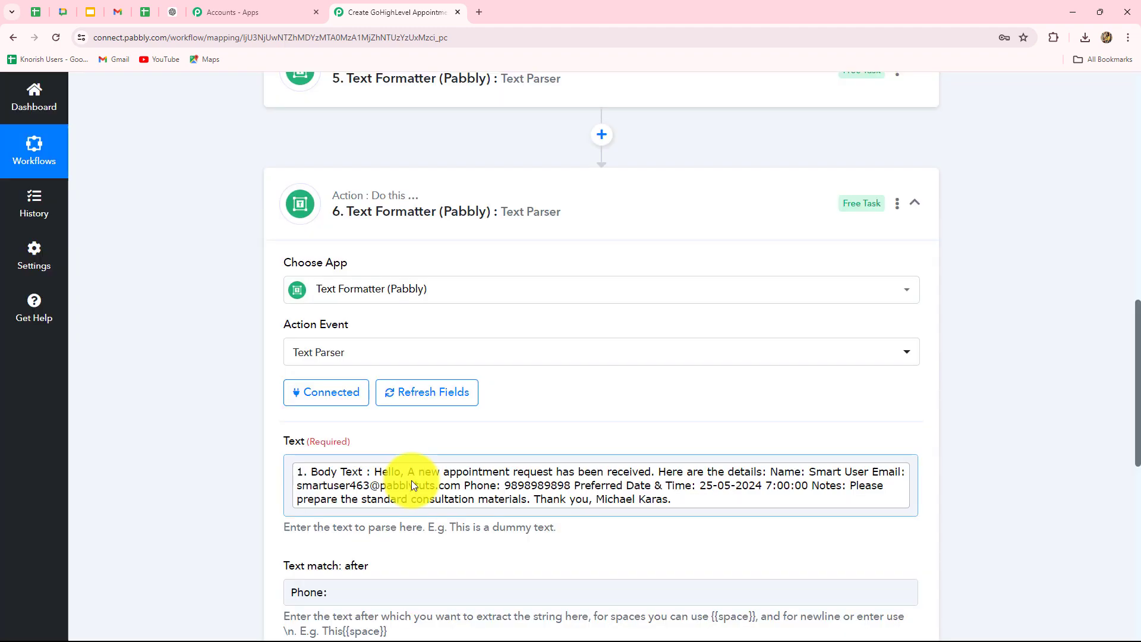
scroll(412, 480, "down", 4)
Step: Set step 6's text-before to 'Notes:' and test it, getting 25-05-2024 7:00:00
left_click(308, 379)
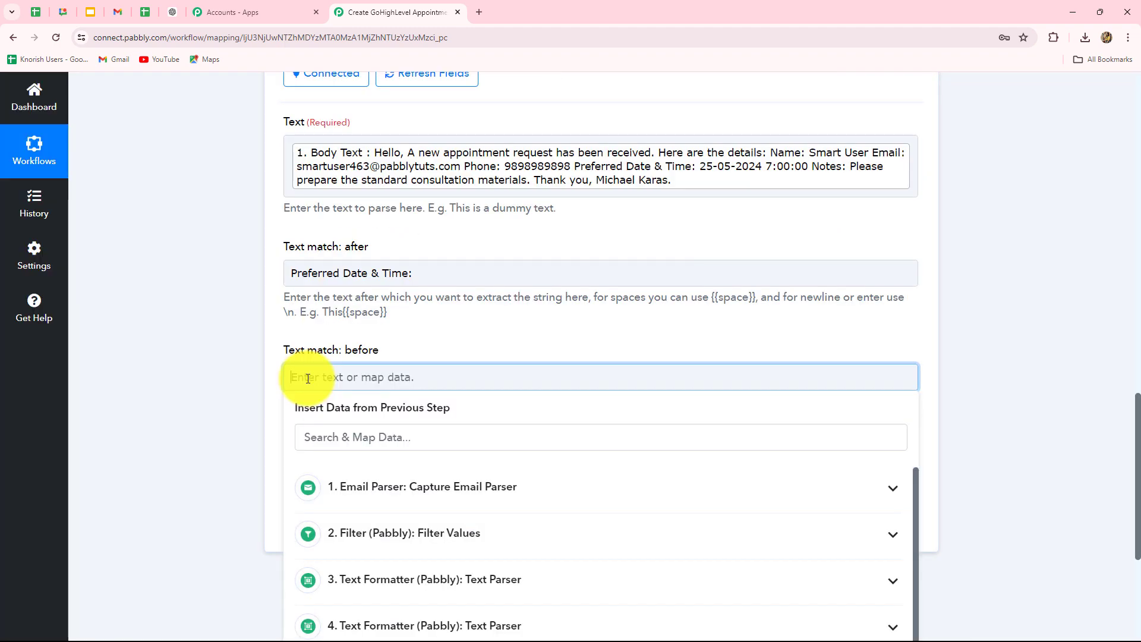
key("Caps_Lock")
type("Notes")
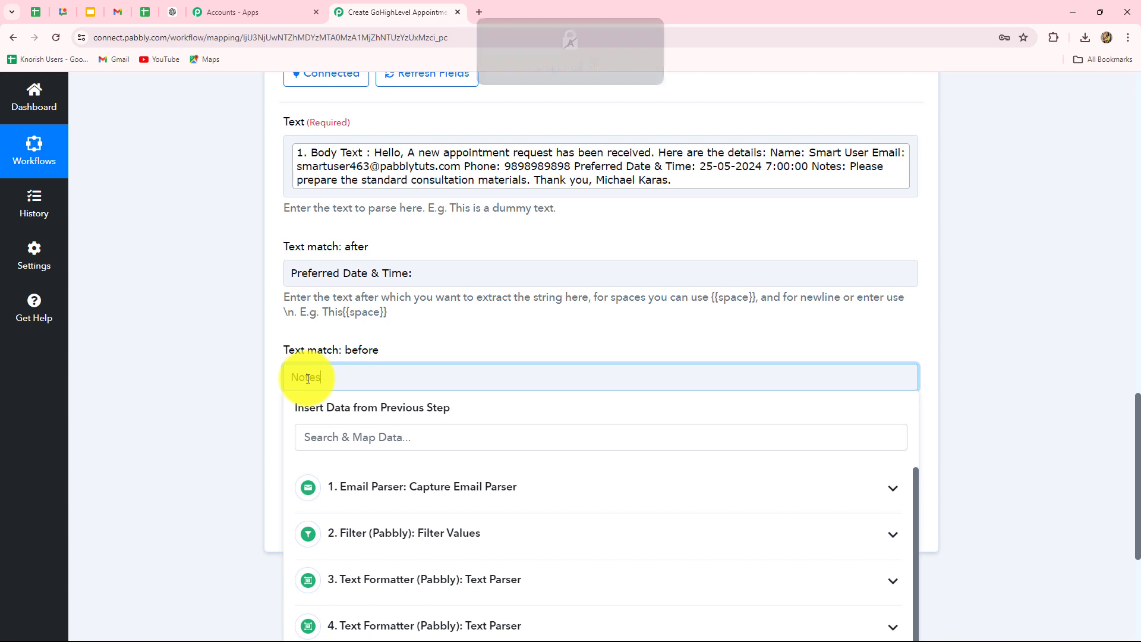
type(":")
left_click(230, 401)
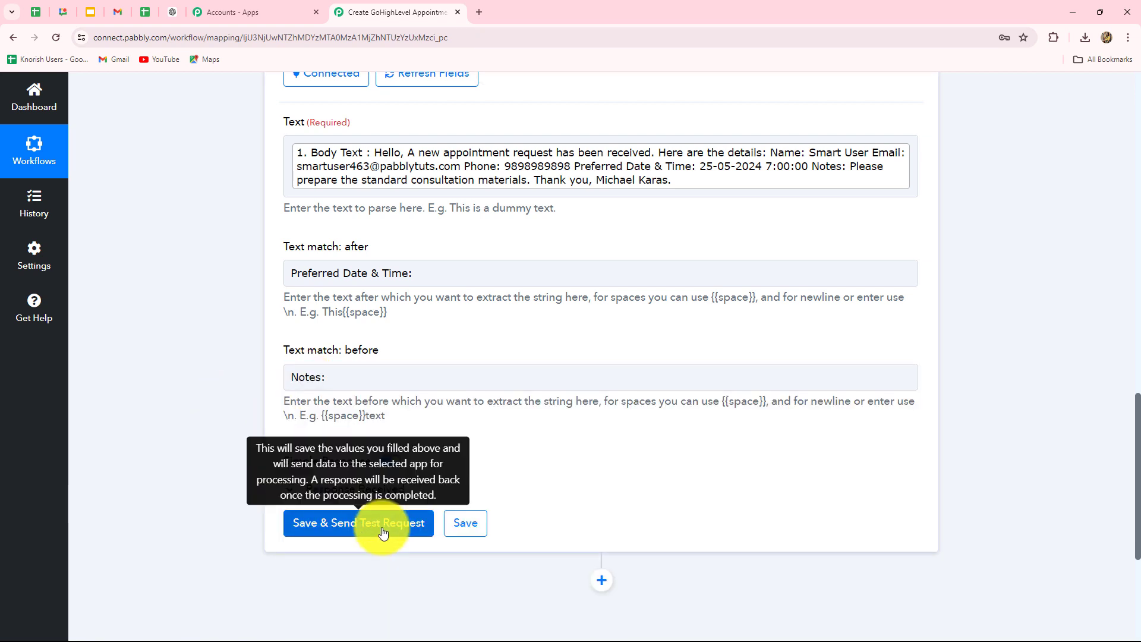
left_click(380, 524)
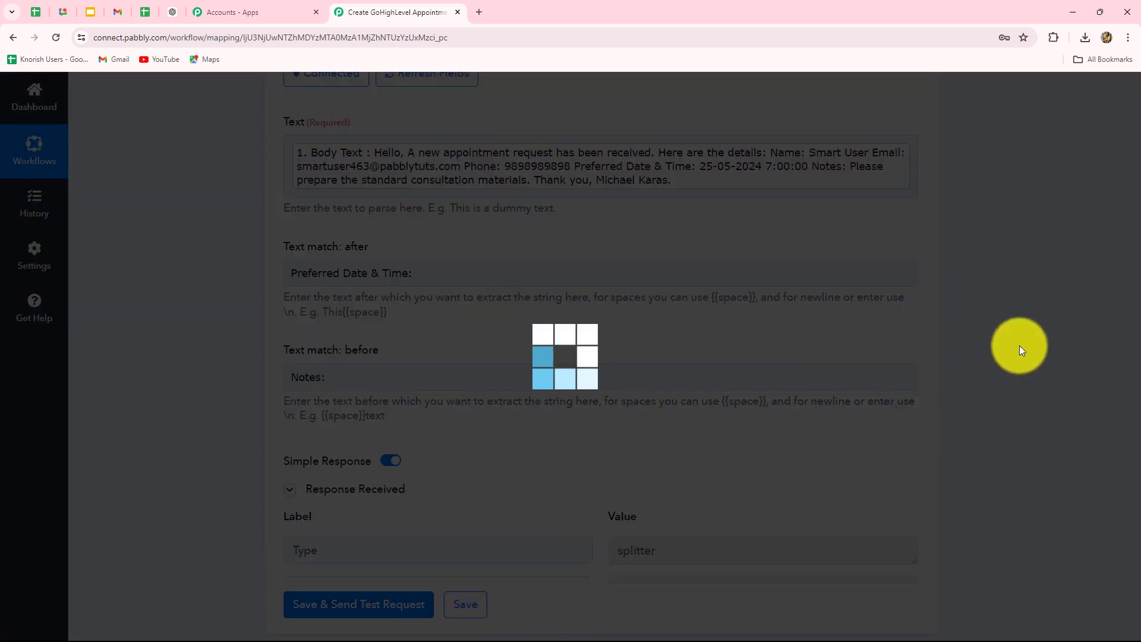
scroll(1019, 350, "down", 5)
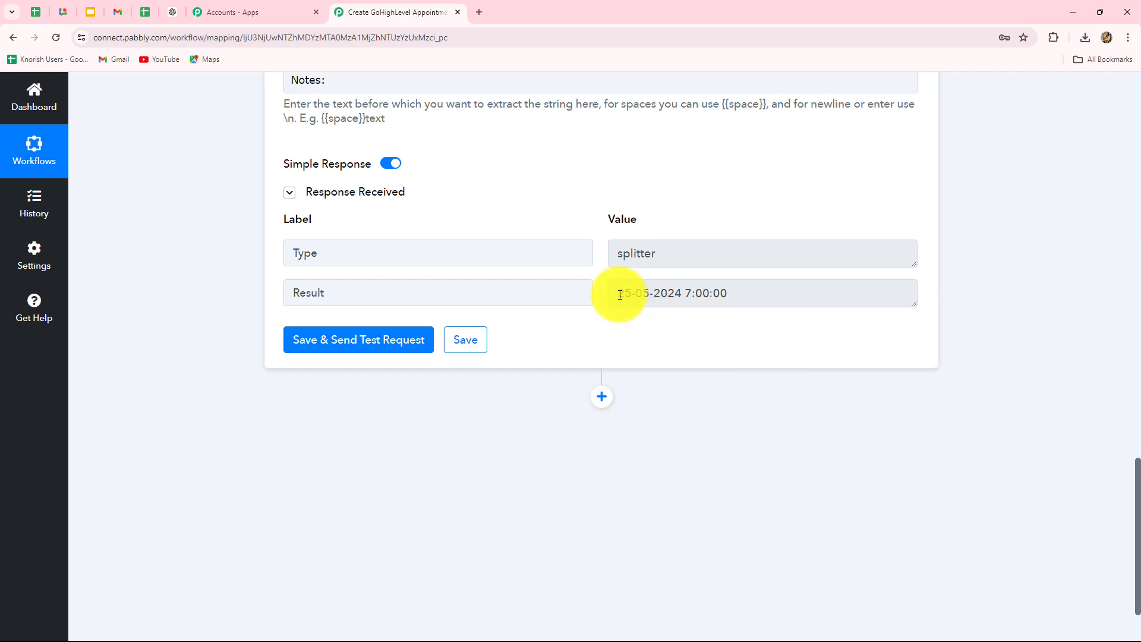
left_click_drag(622, 293, 769, 295)
scroll(787, 388, "up", 7)
scroll(787, 394, "down", 5)
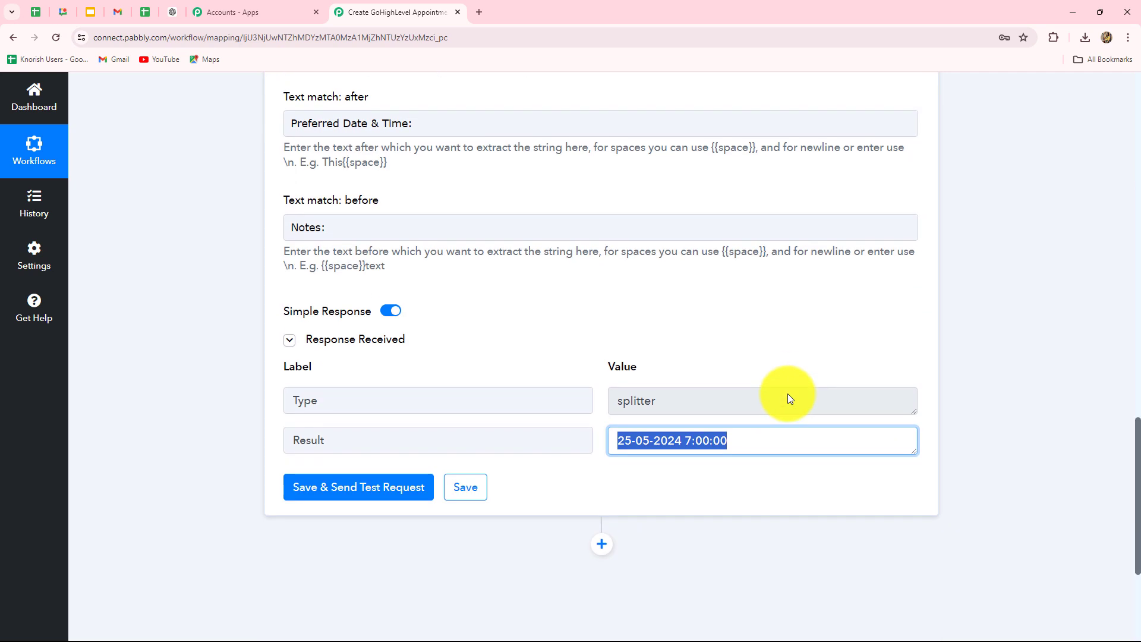
scroll(788, 393, "up", 4)
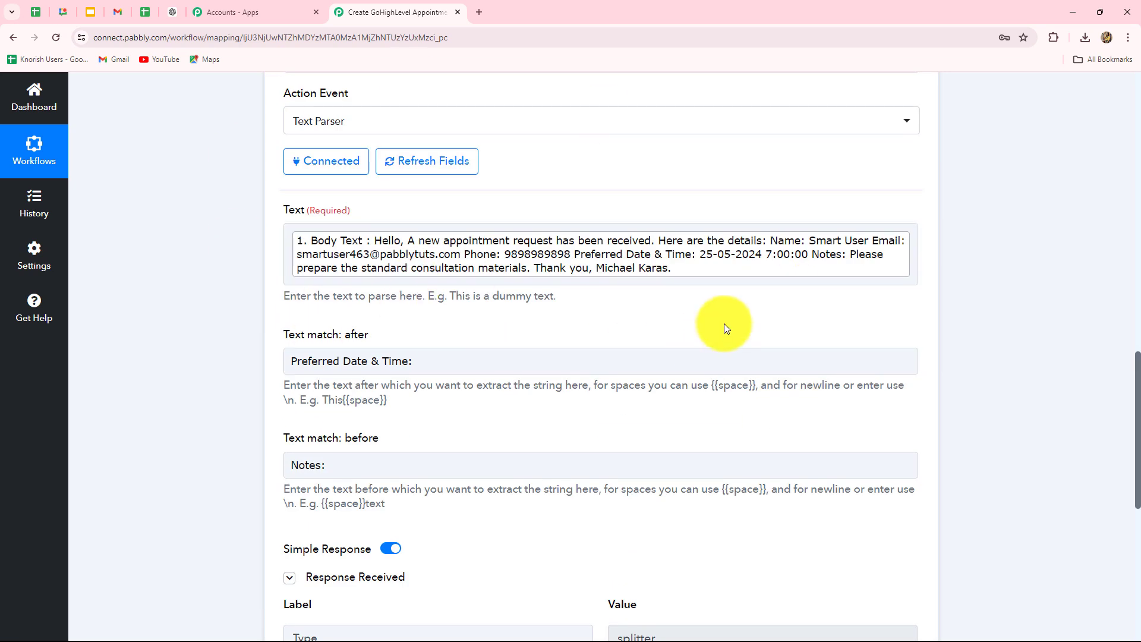
scroll(1049, 350, "down", 4)
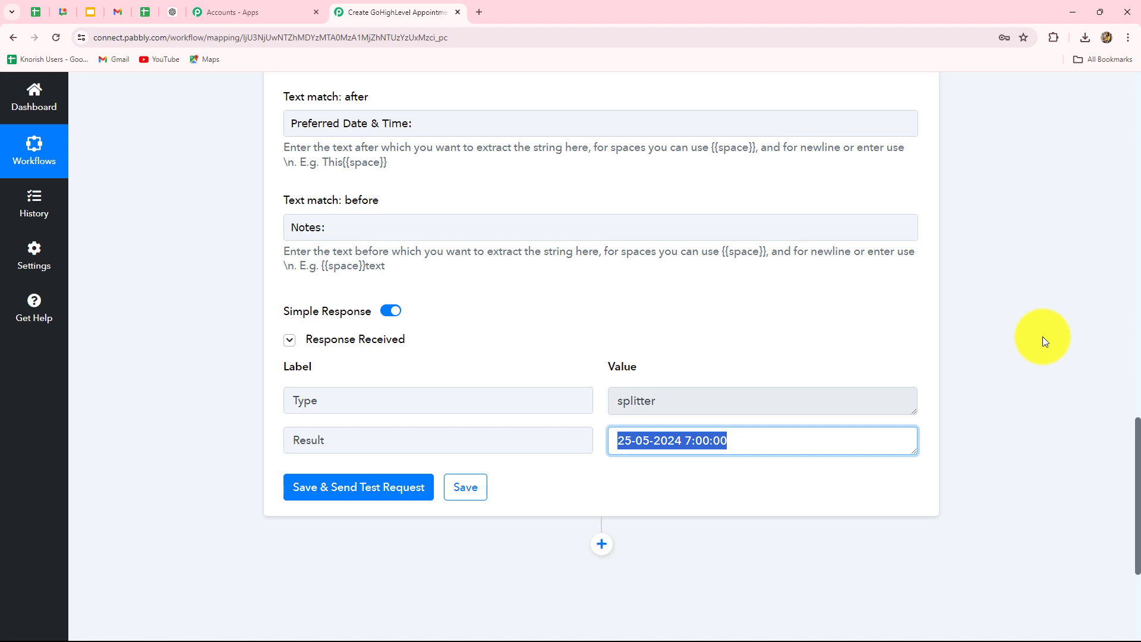
scroll(1043, 337, "down", 4)
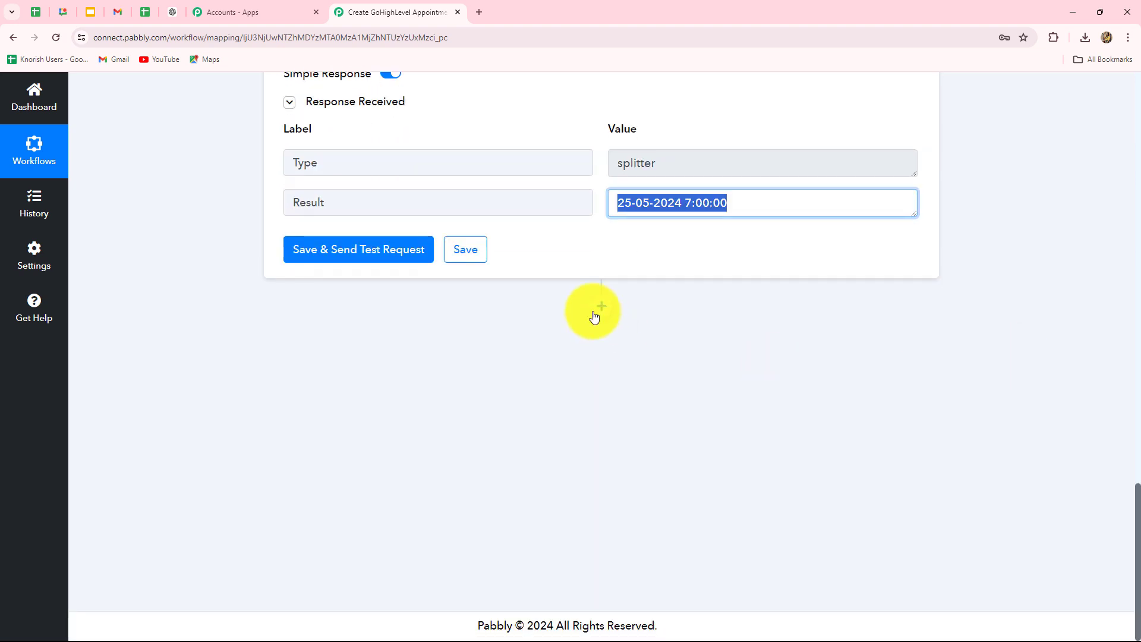
Step: Add a LeadConnector V2 step after step 6 using the Create Contact action event
left_click(602, 307)
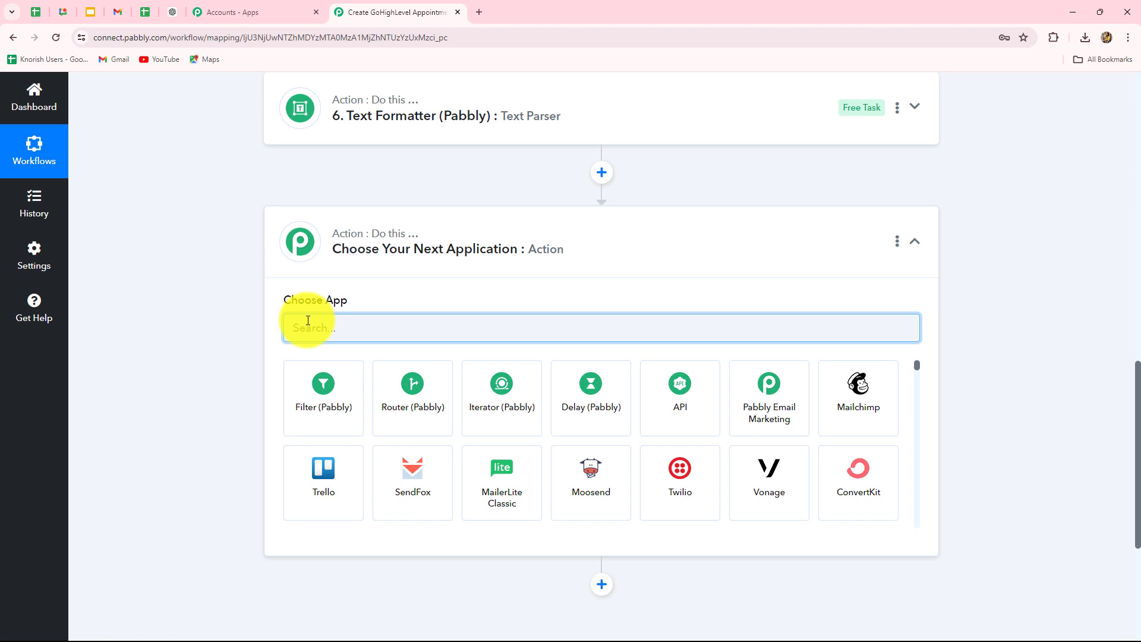
type("Lead")
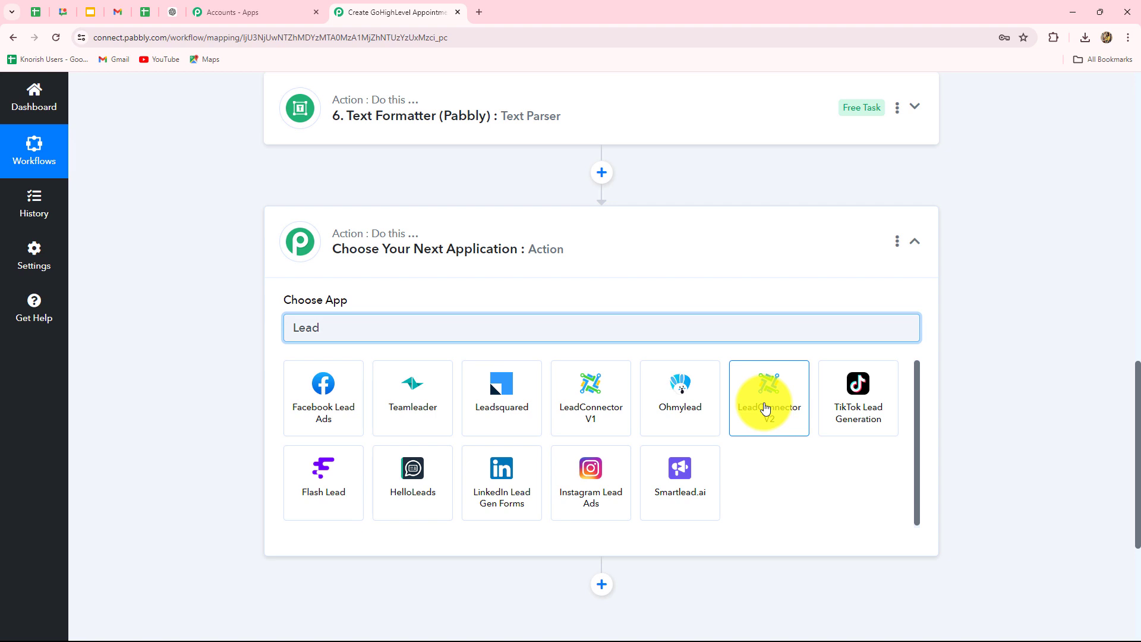
left_click(765, 408)
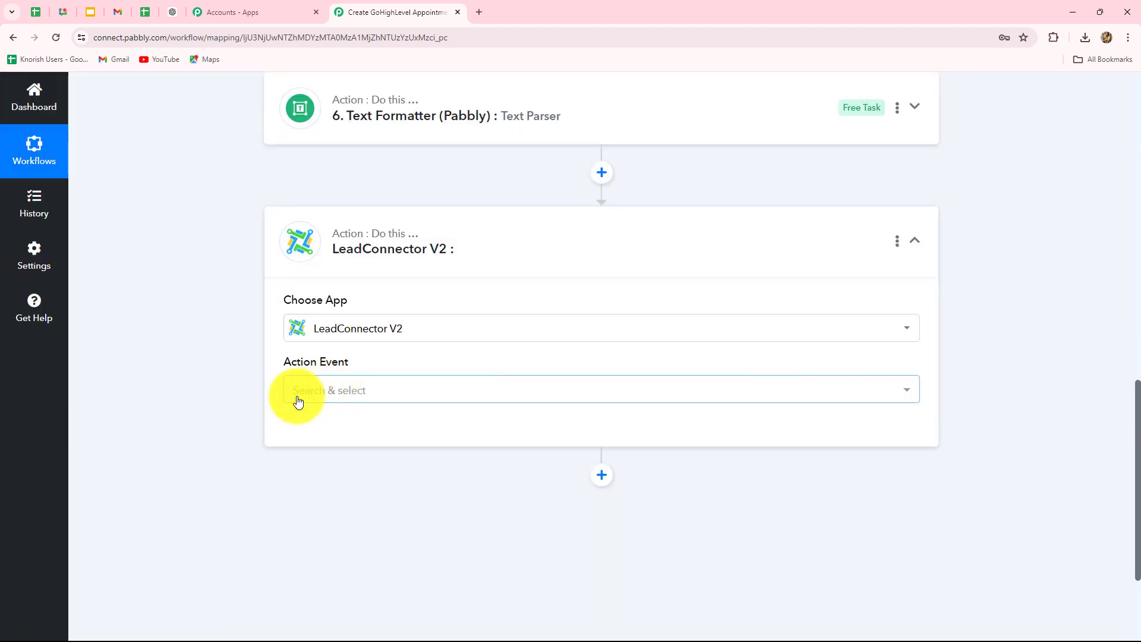
left_click(305, 395)
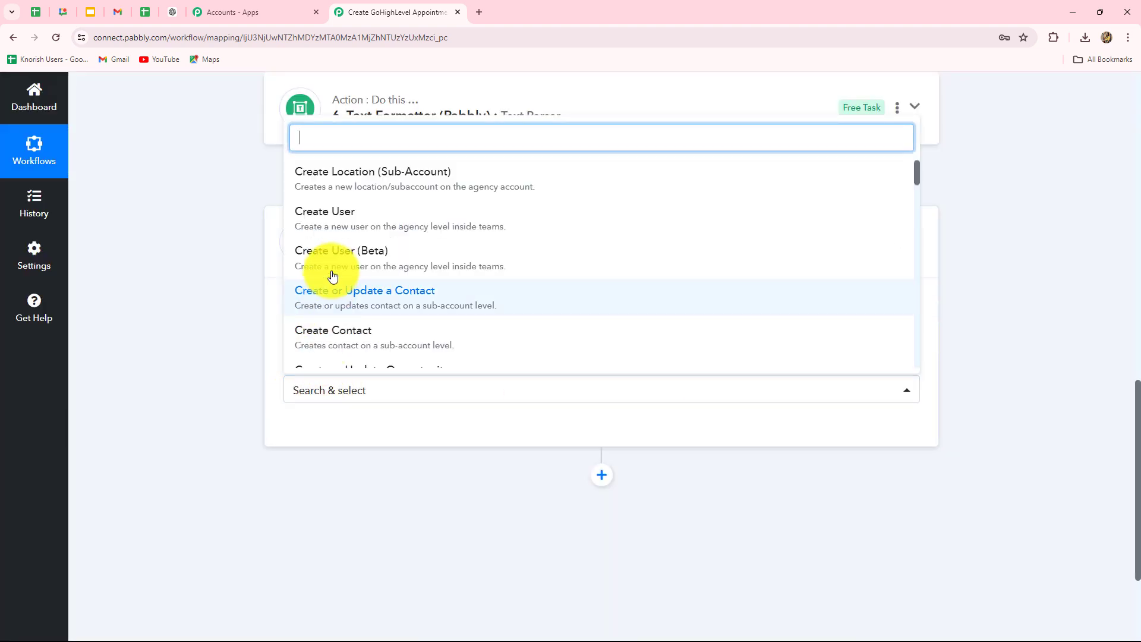
left_click(331, 338)
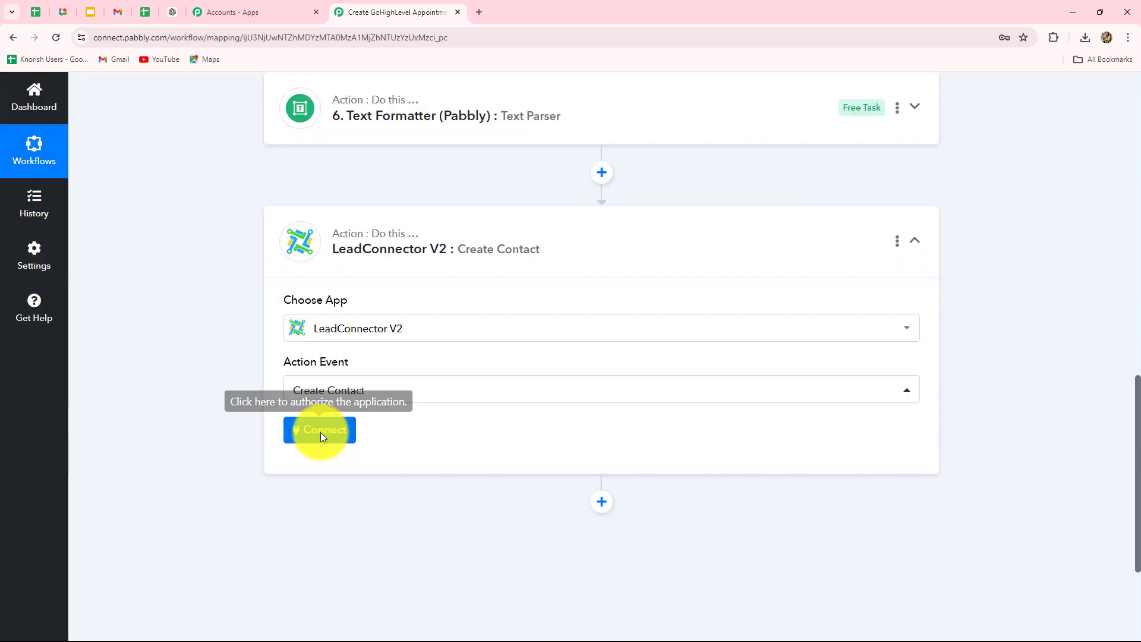
Step: Connect the Create Contact step with the existing LeadConnector V2 #2 connection and save
left_click(320, 432)
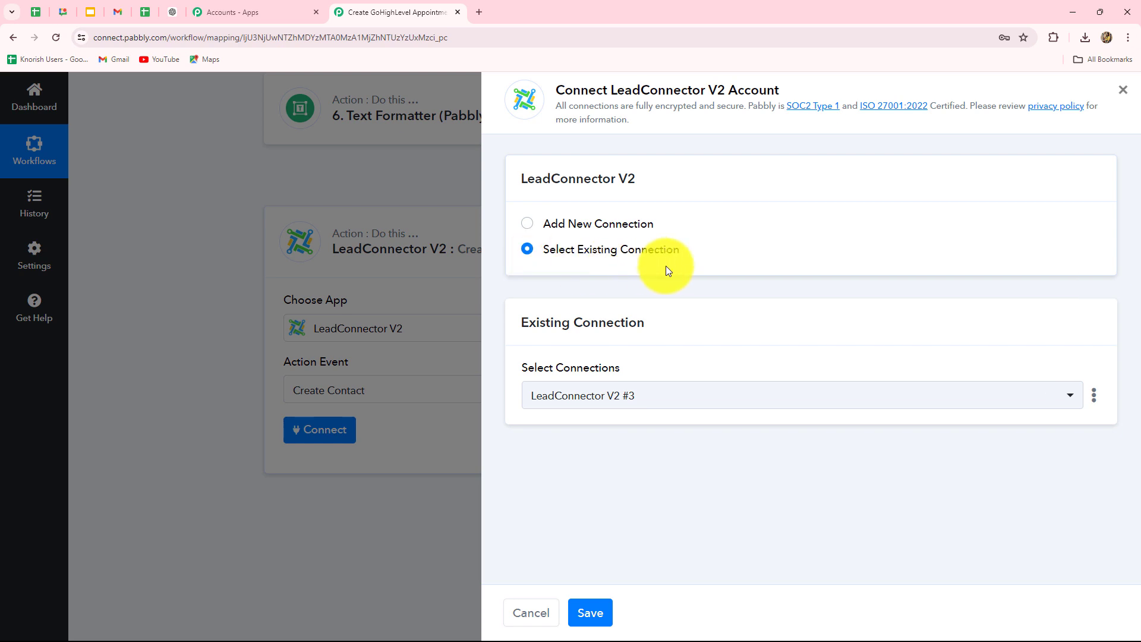
left_click(528, 225)
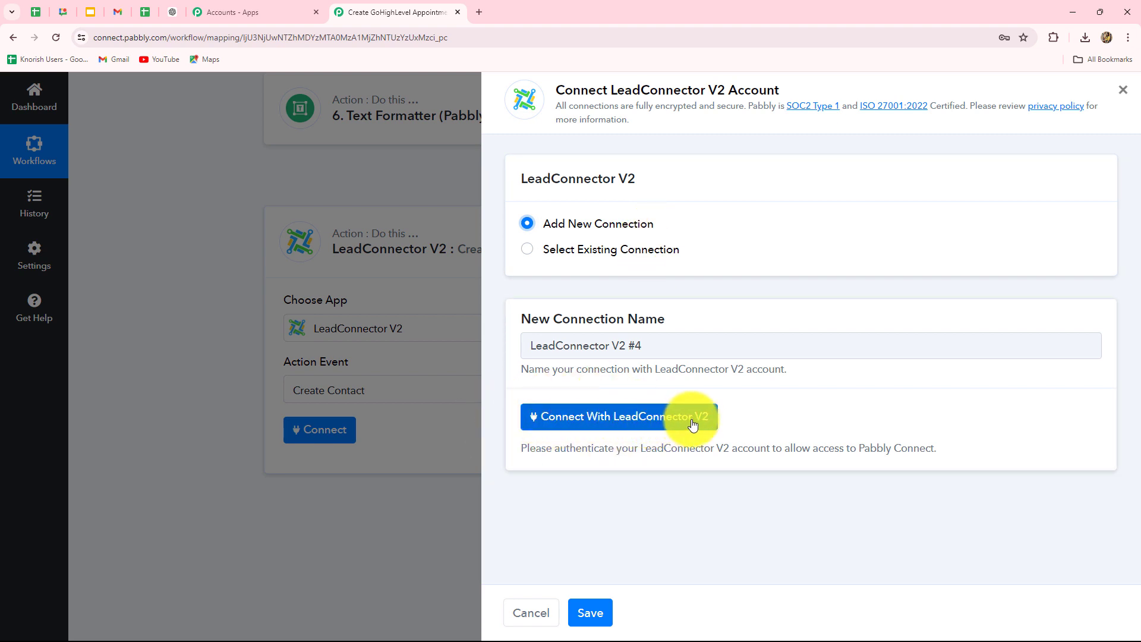
left_click(528, 253)
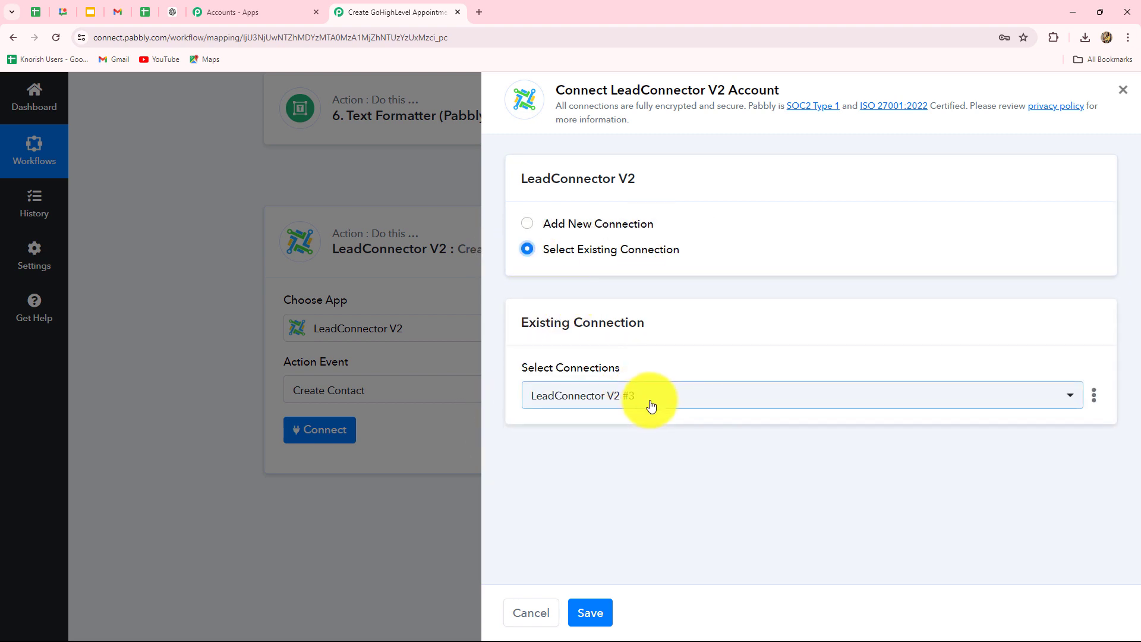
left_click(590, 613)
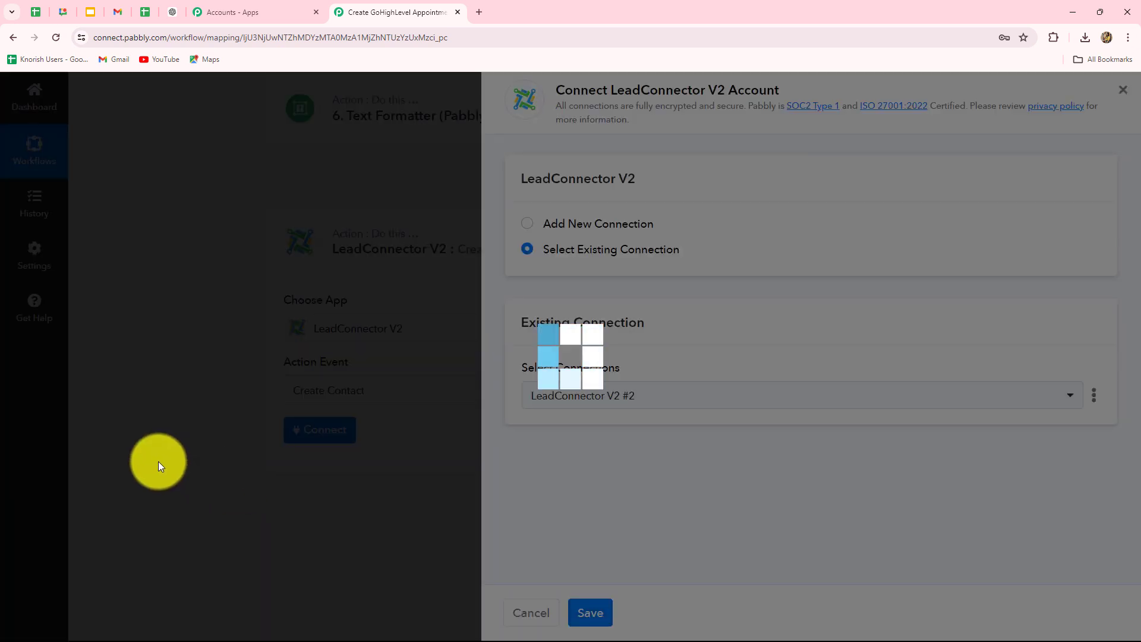
scroll(156, 455, "down", 5)
scroll(155, 456, "up", 4)
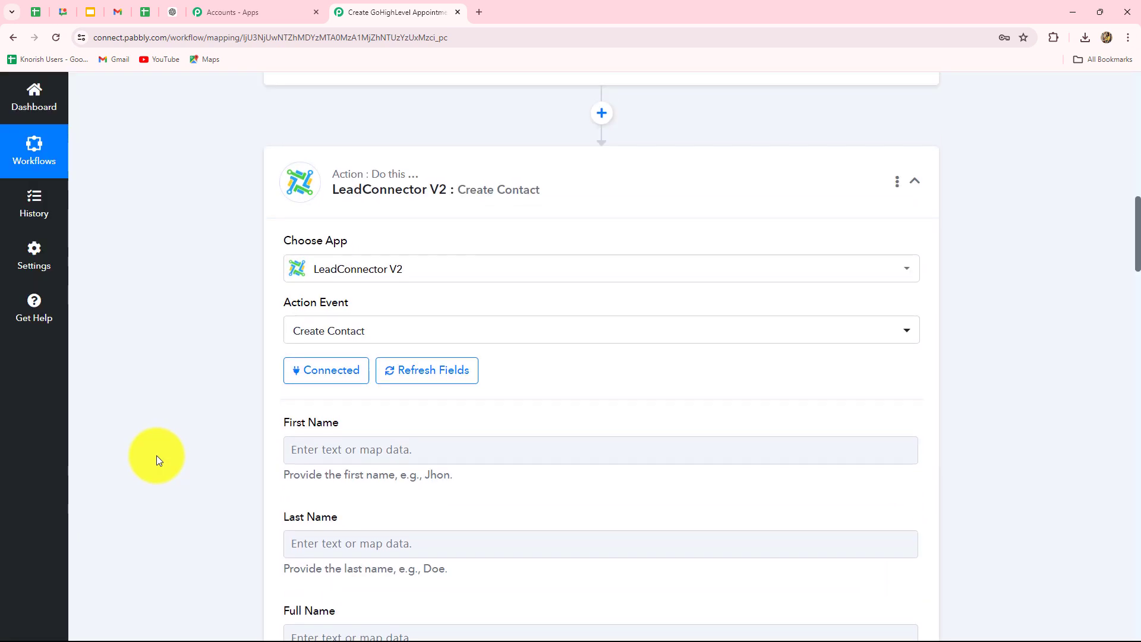
scroll(156, 455, "down", 4)
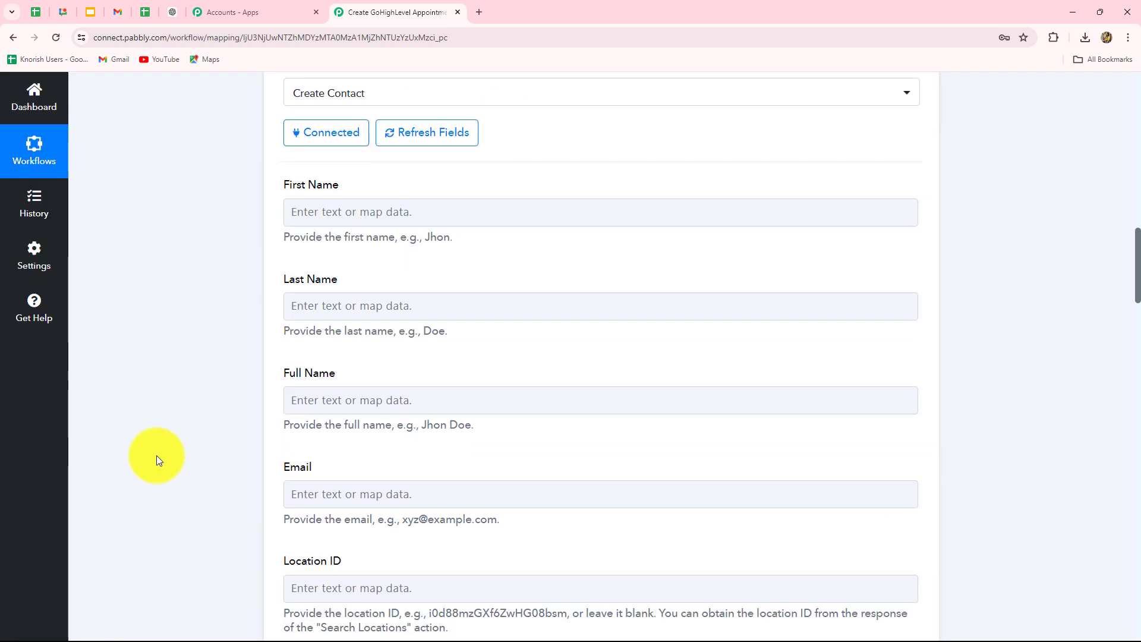
left_click(317, 208)
scroll(490, 375, "down", 4)
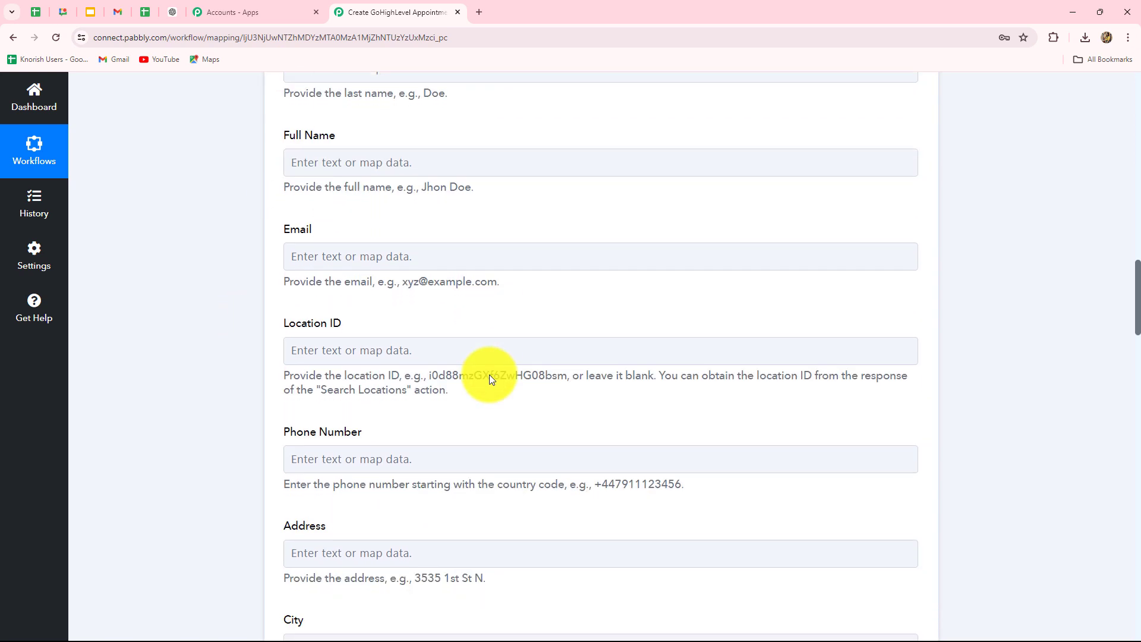
scroll(490, 379, "down", 5)
scroll(490, 380, "up", 8)
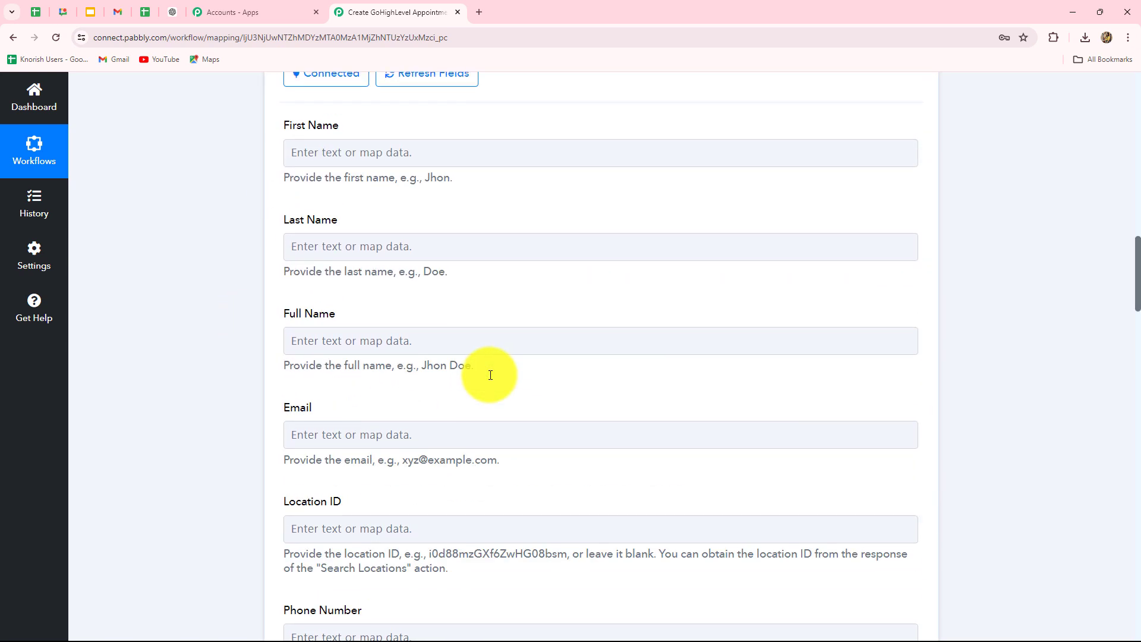
scroll(490, 380, "down", 2)
left_click(369, 232)
scroll(373, 232, "down", 1)
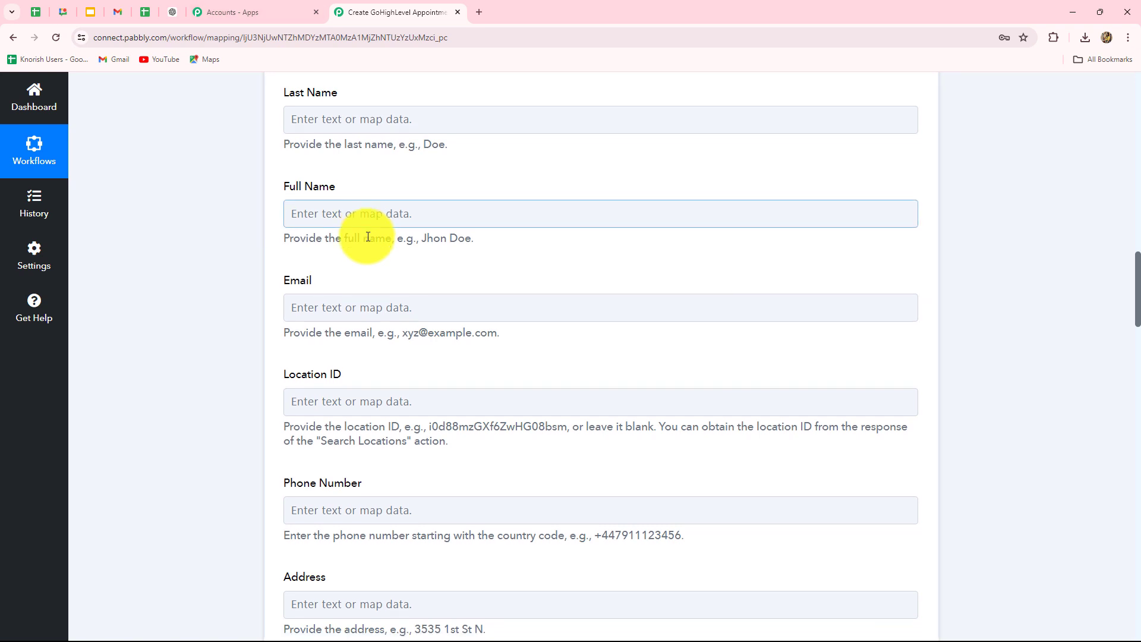
left_click(308, 231)
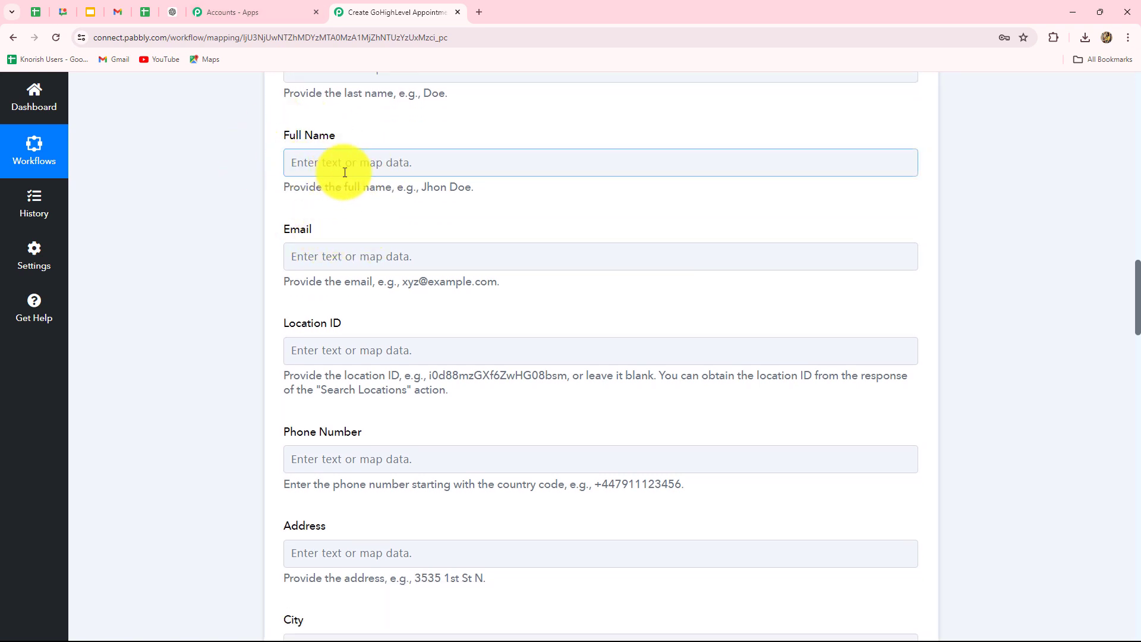
scroll(429, 172, "up", 3)
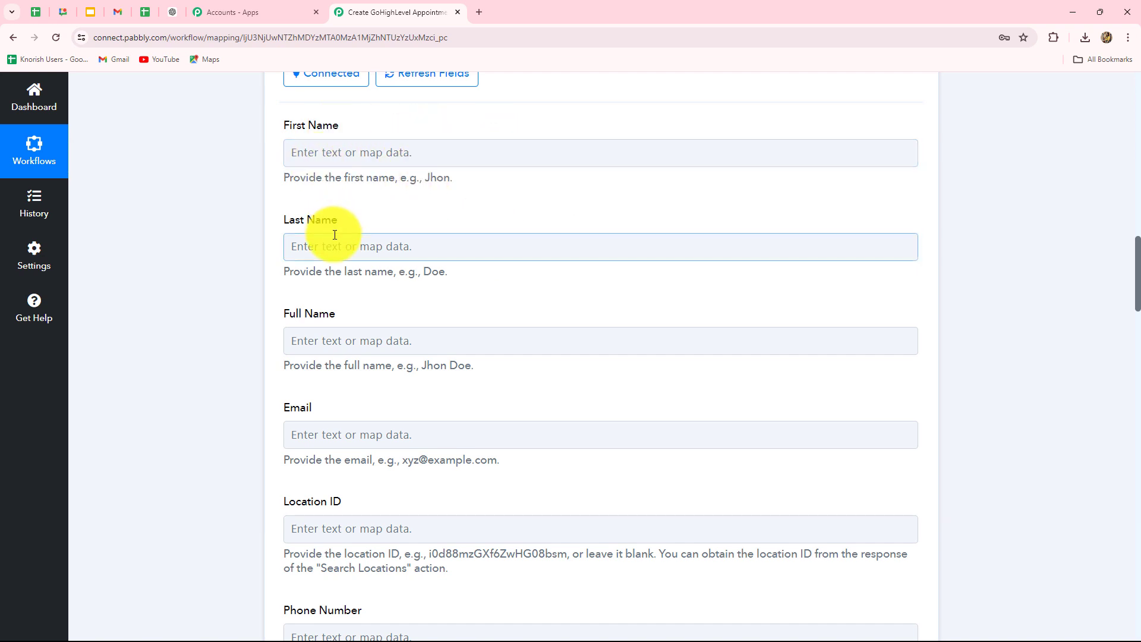
scroll(489, 268, "down", 2)
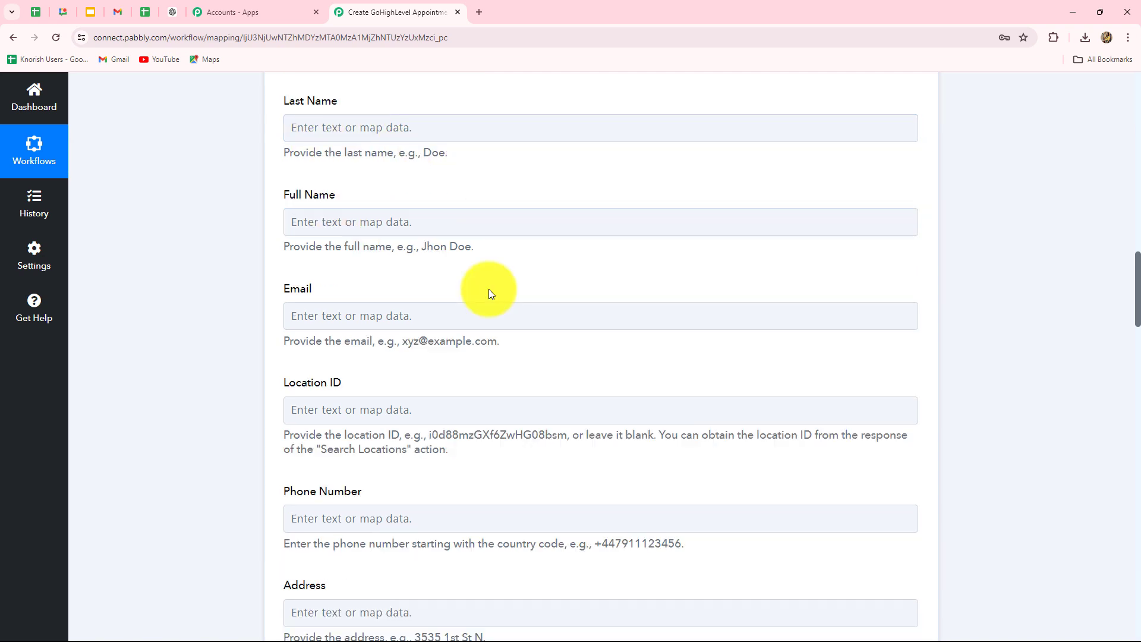
Step: Map step 3's Result into Full Name and step 4's Result into Email
left_click(459, 224)
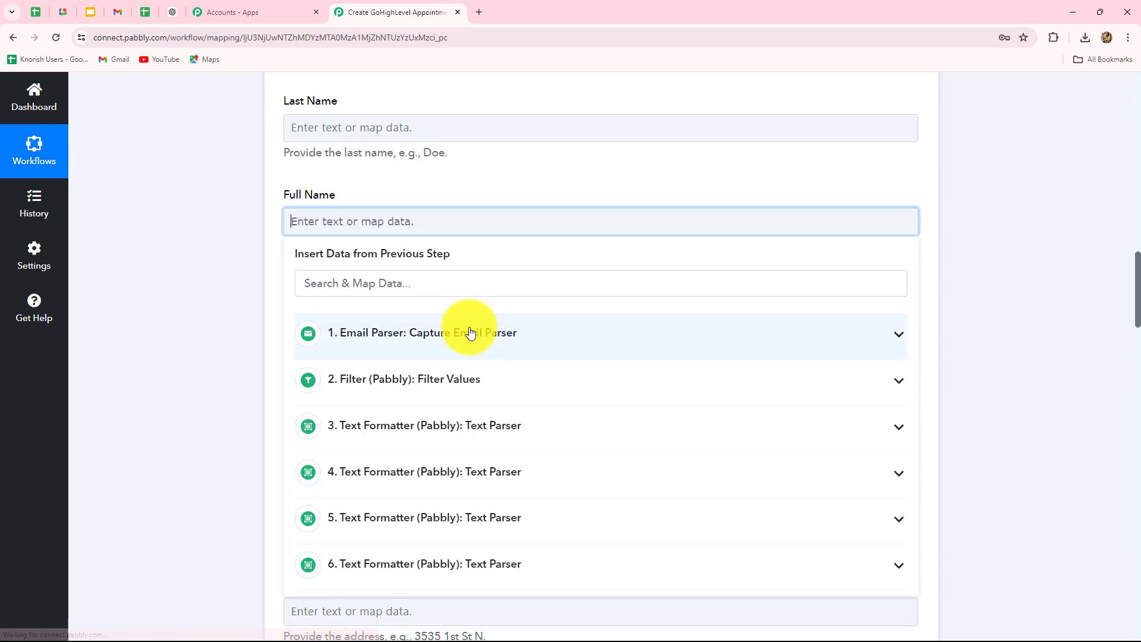
scroll(462, 374, "down", 2)
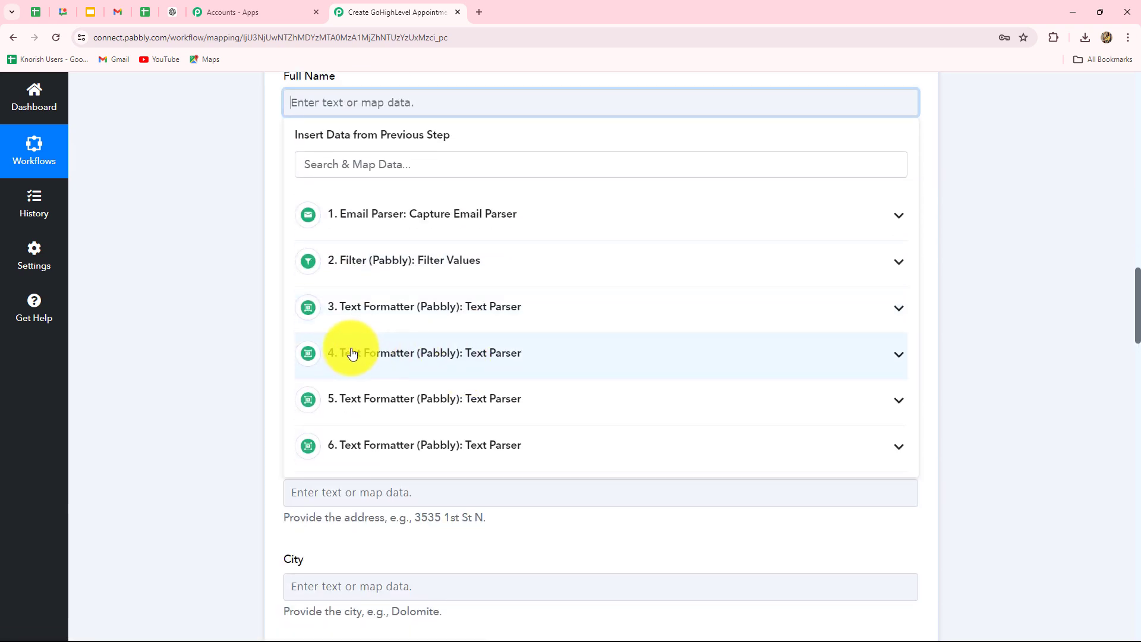
left_click(467, 306)
left_click(382, 385)
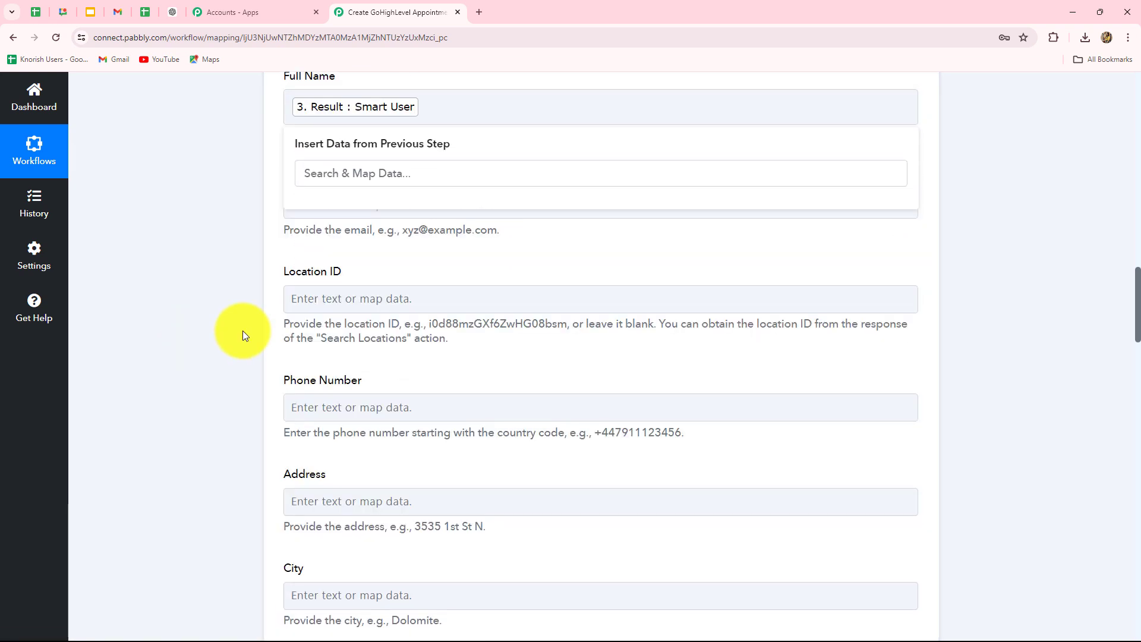
left_click(387, 203)
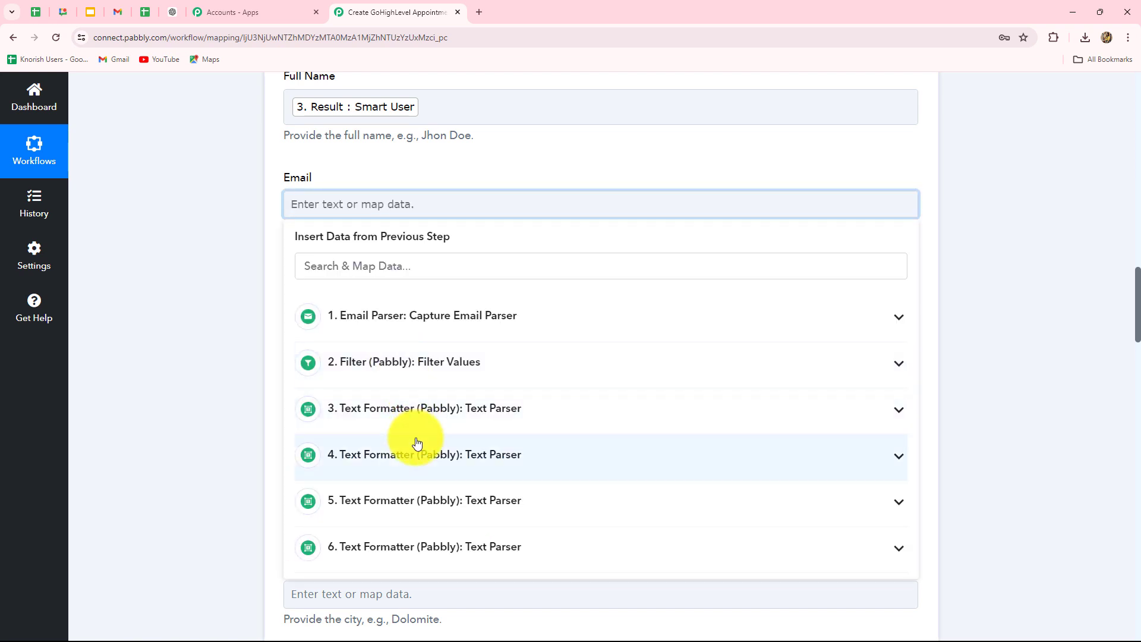
left_click(420, 451)
left_click(380, 522)
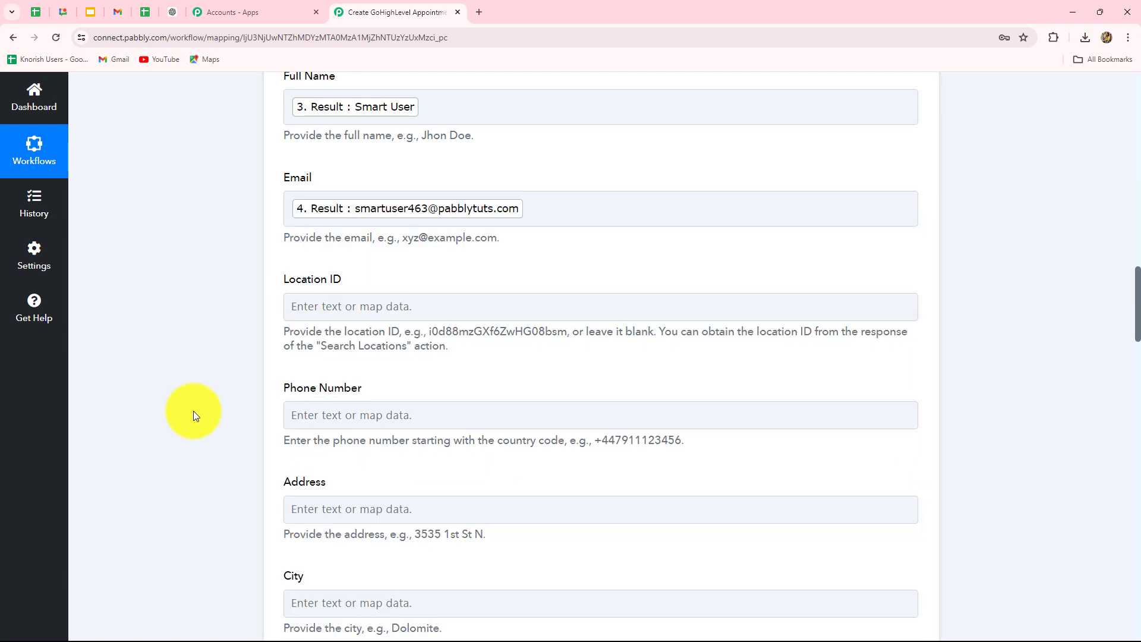
Step: Map step 5's Result into Phone Number and review the remaining contact fields
scroll(202, 396, "down", 2)
scroll(214, 384, "down", 1)
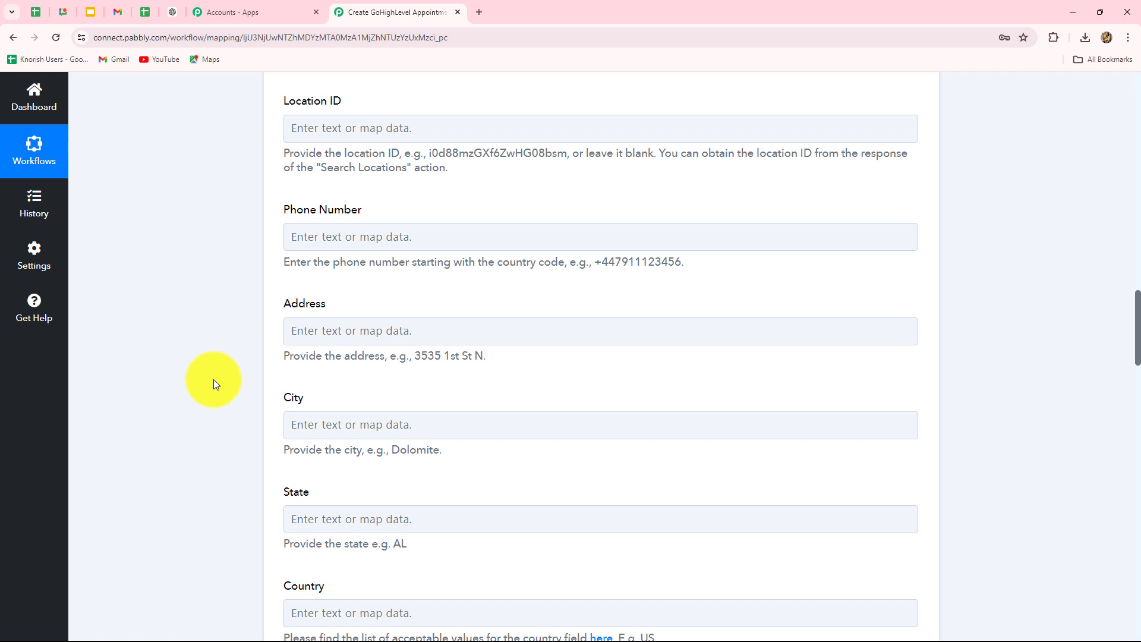
scroll(214, 384, "down", 1)
left_click(393, 176)
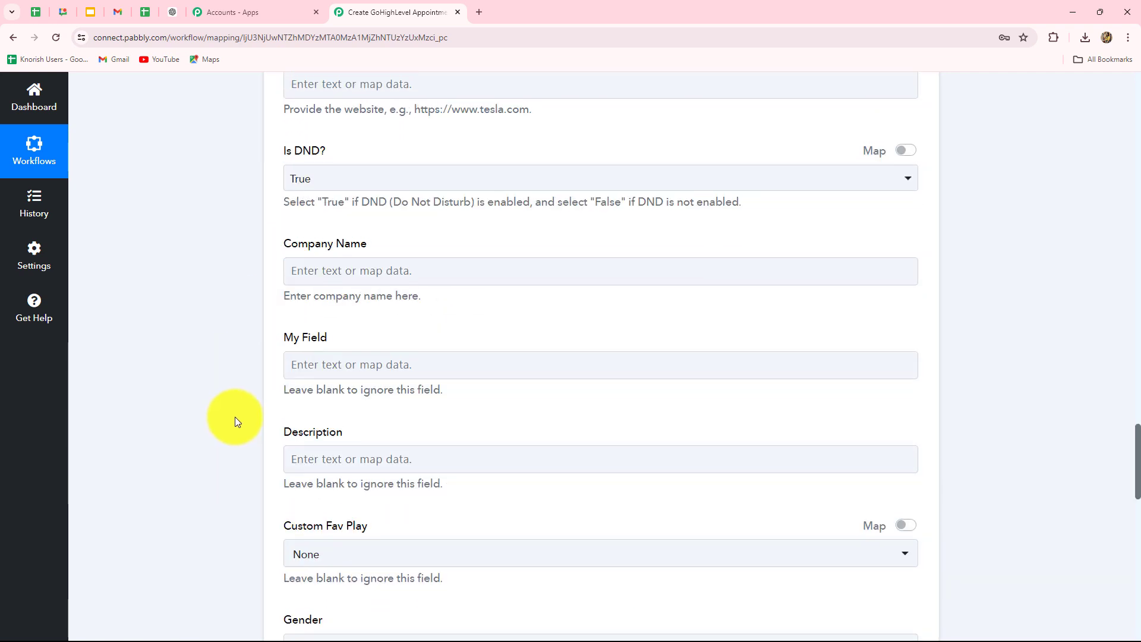
scroll(236, 413, "up", 15)
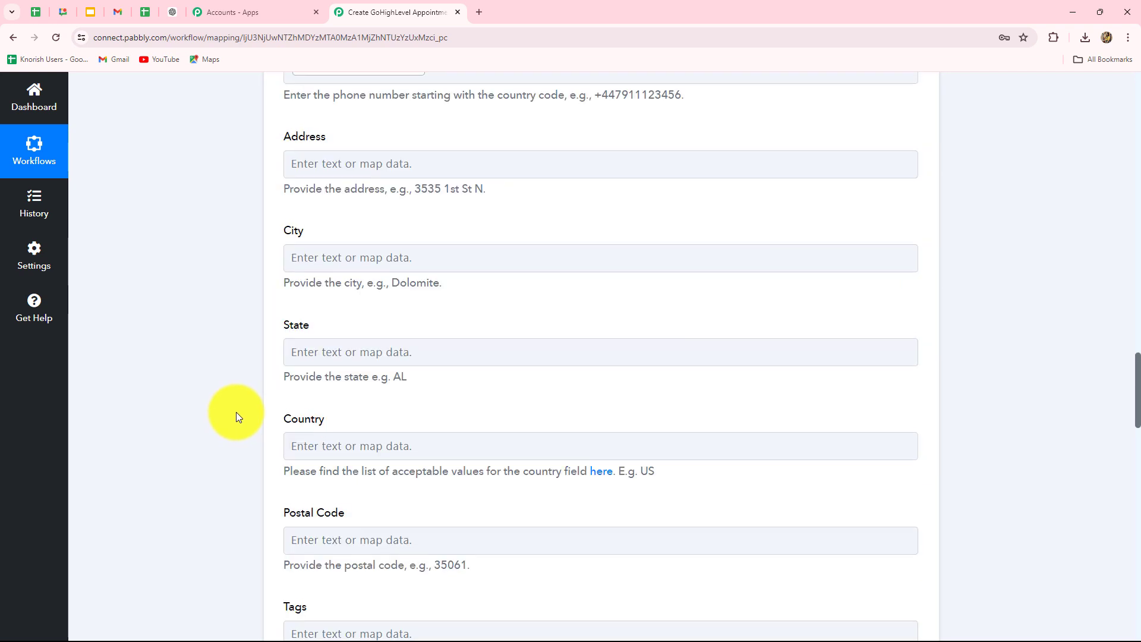
scroll(314, 453, "down", 5)
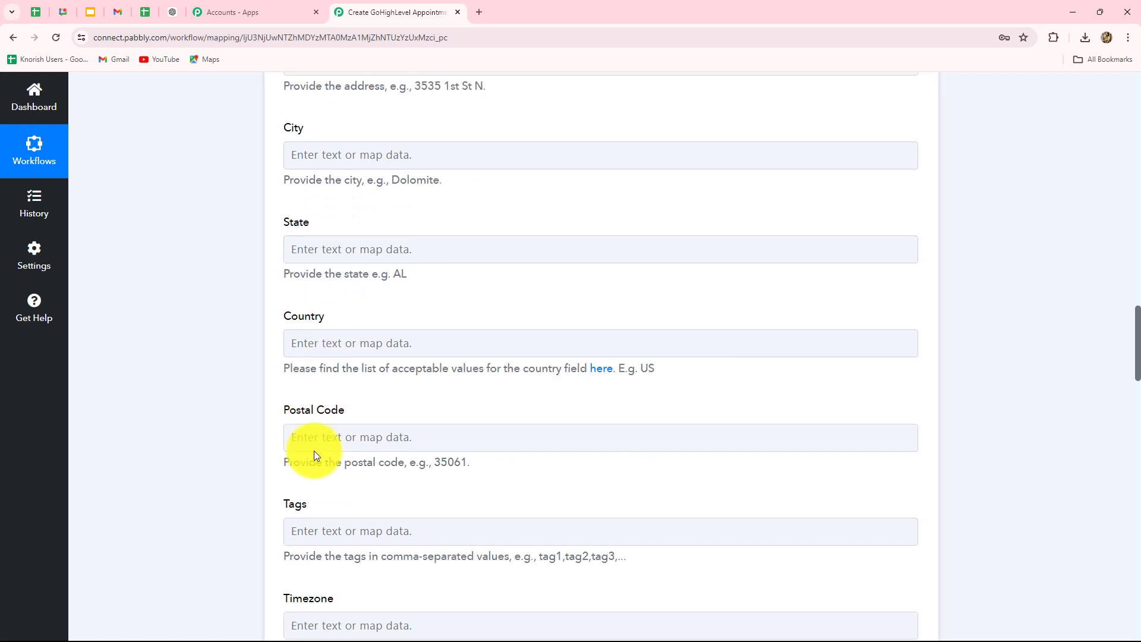
scroll(314, 451, "down", 14)
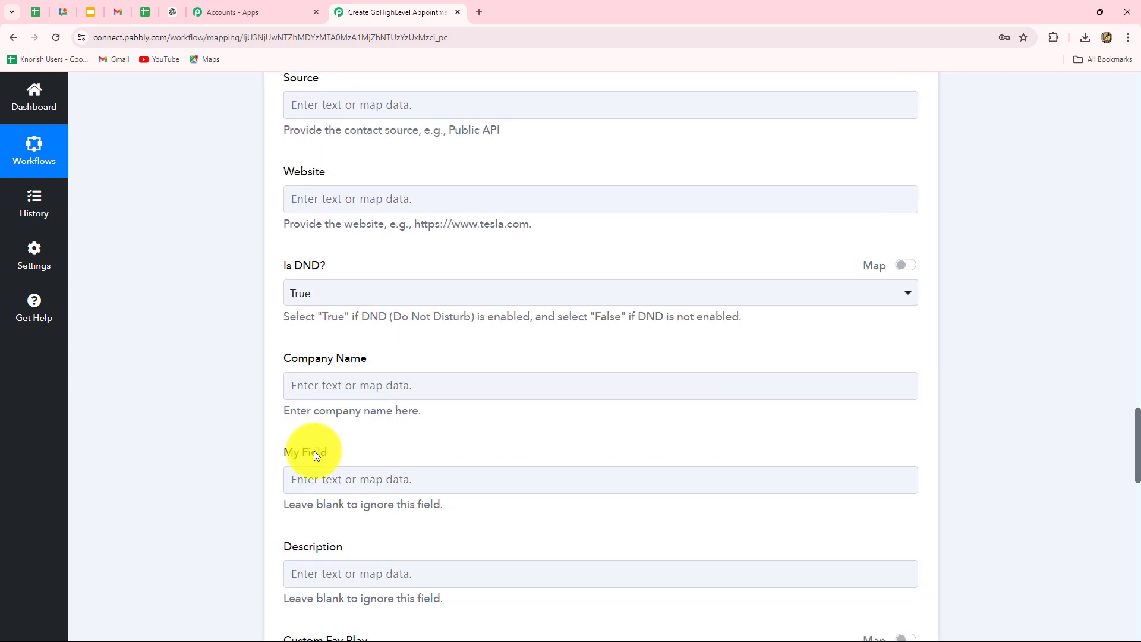
scroll(314, 456, "down", 13)
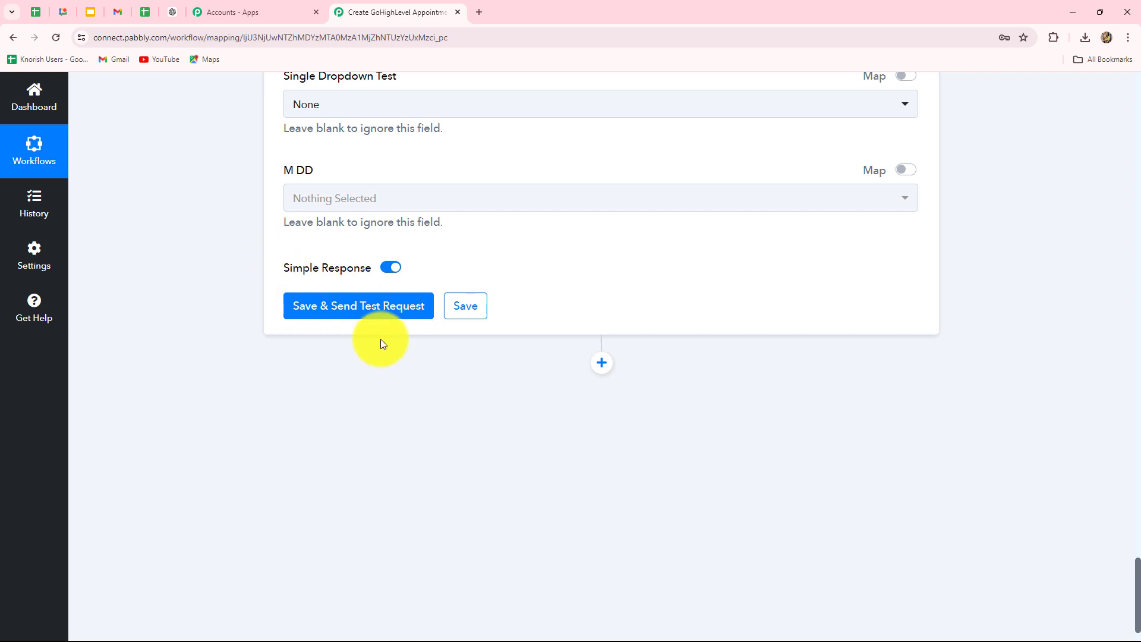
scroll(381, 343, "up", 15)
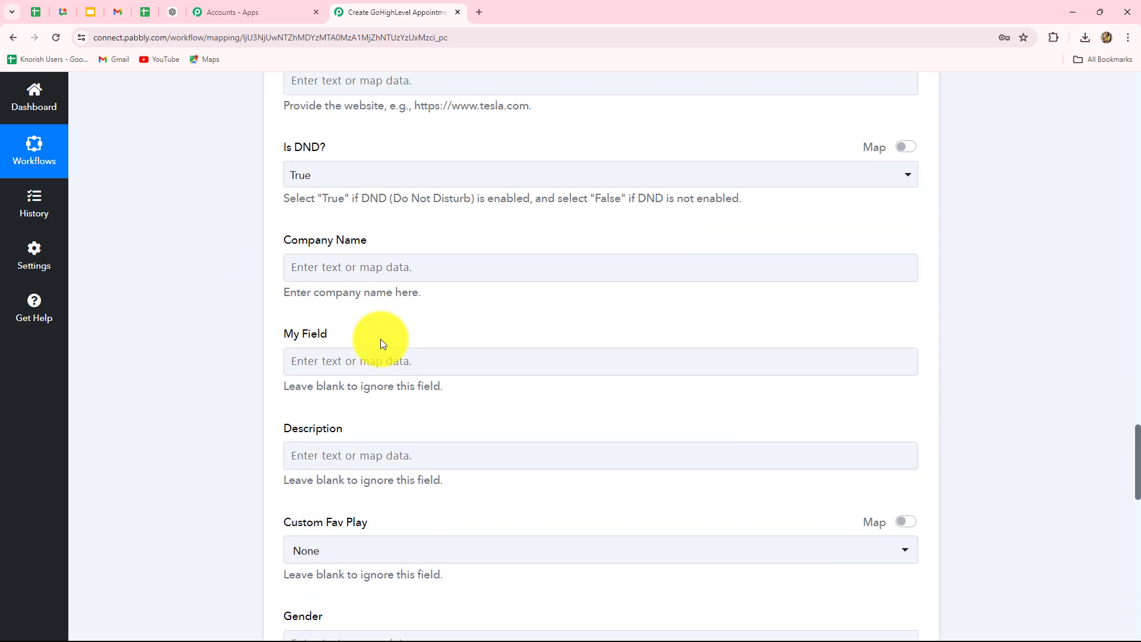
scroll(382, 343, "down", 9)
scroll(381, 341, "down", 3)
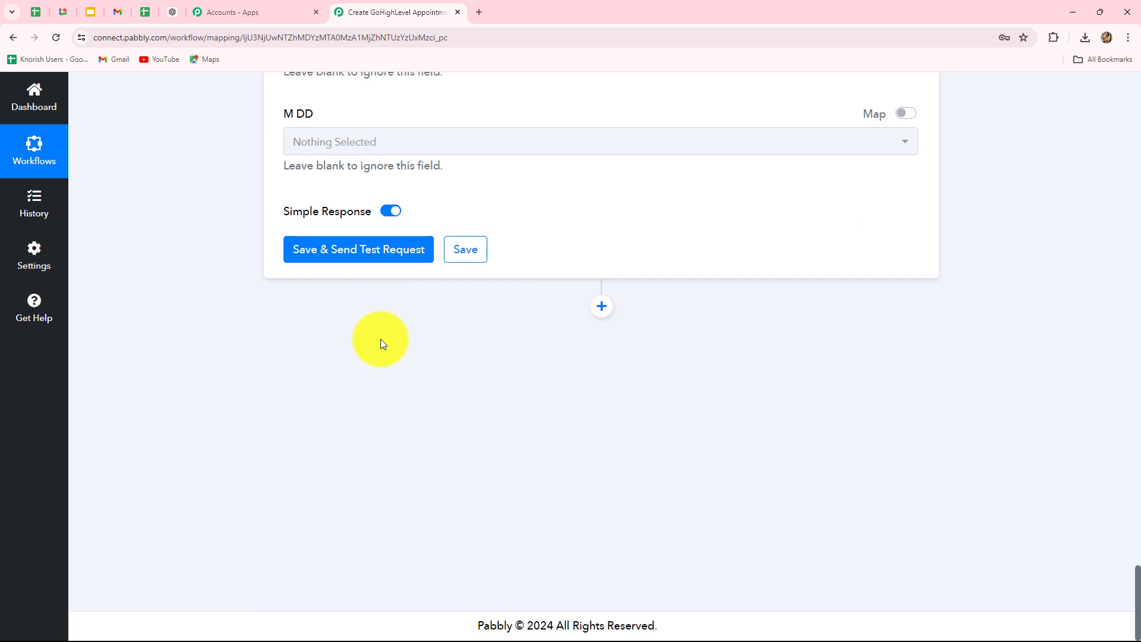
Step: Test the Create Contact step and select the returned Contact Id
left_click(360, 256)
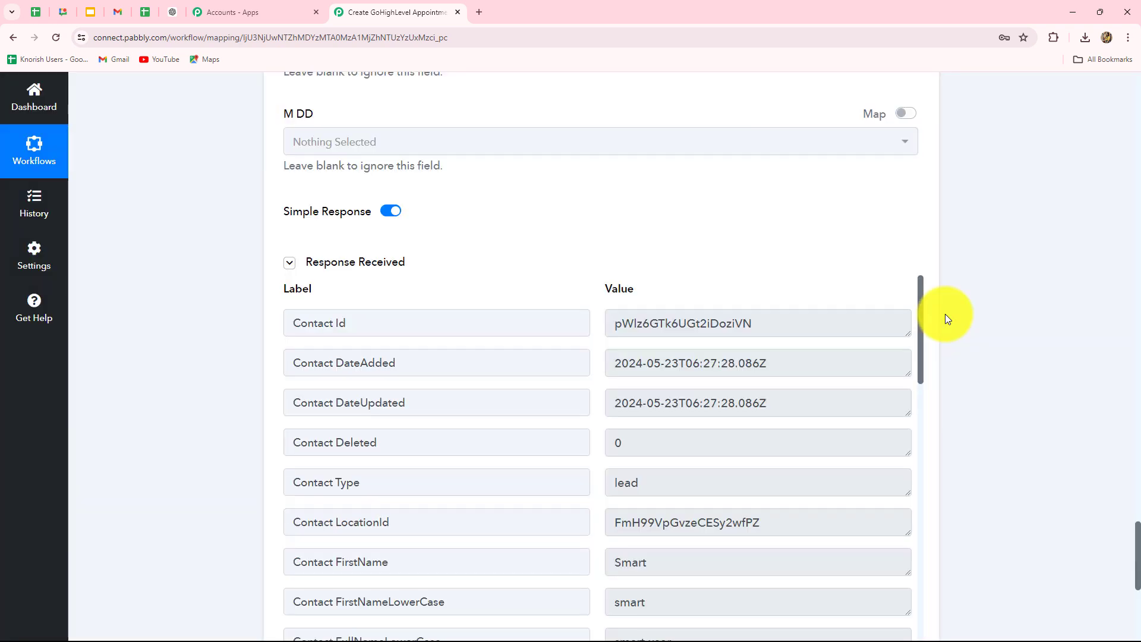
left_click_drag(773, 323, 583, 316)
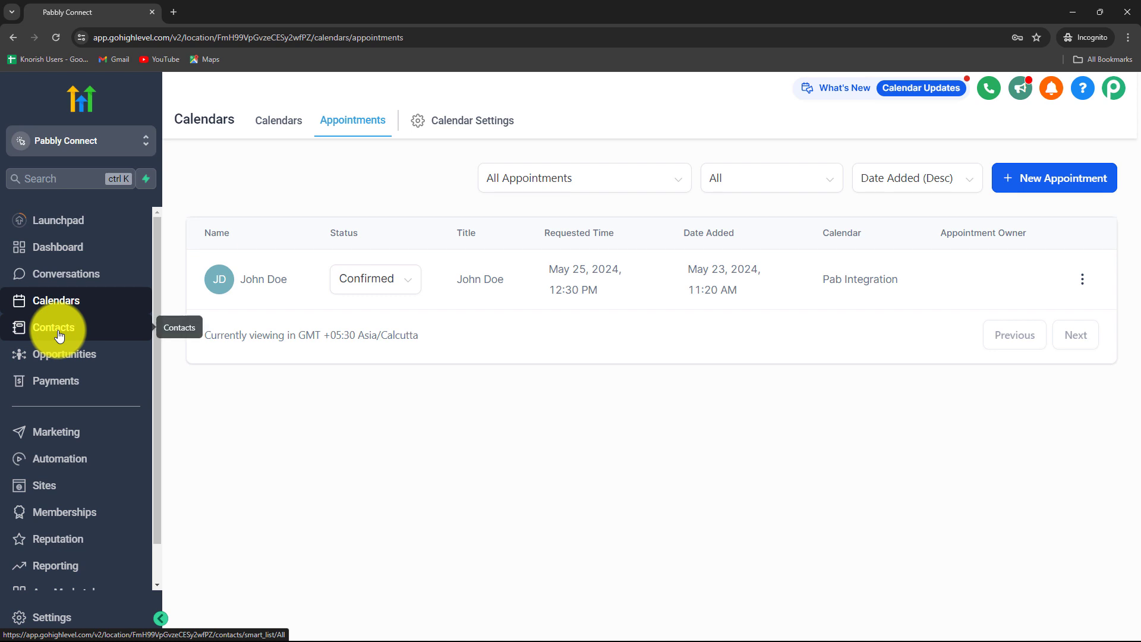
Step: Open GoHighLevel's Contacts list to find the new contact dated May 23 2024
left_click(59, 336)
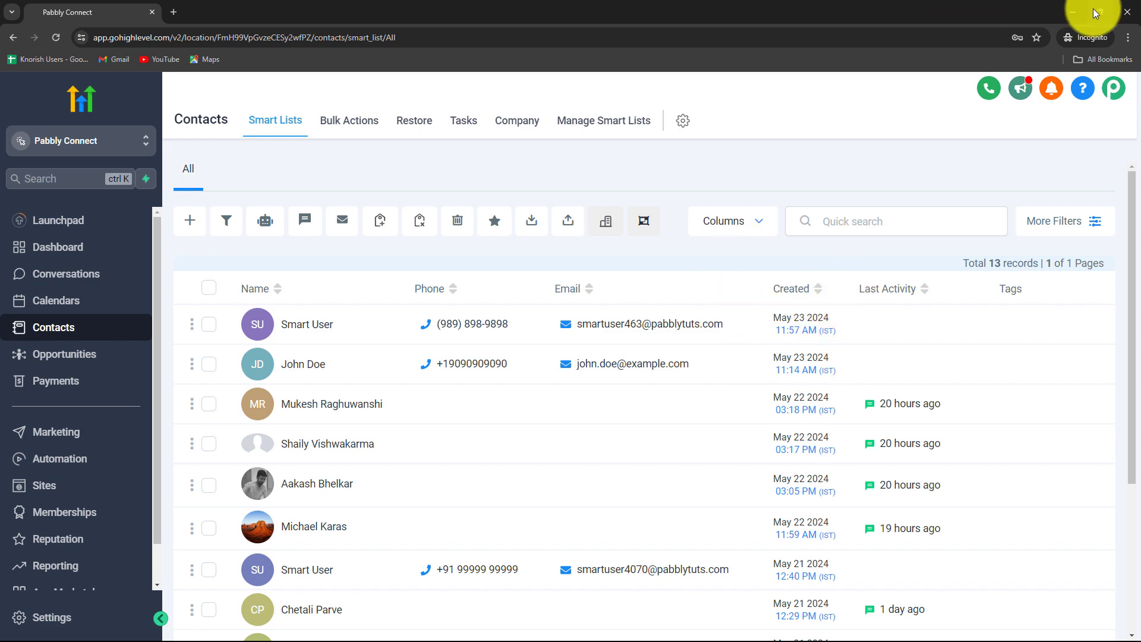
Step: Add a LeadConnector V2 step after Create Contact using the Create Appointment action event
left_click(1075, 13)
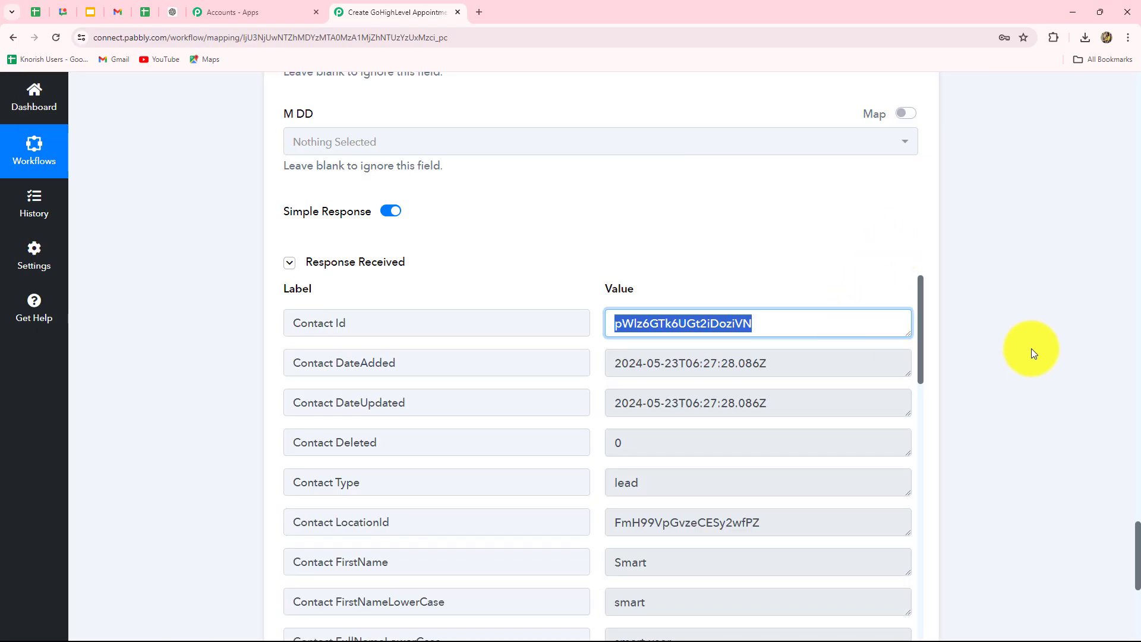
scroll(1033, 349, "down", 5)
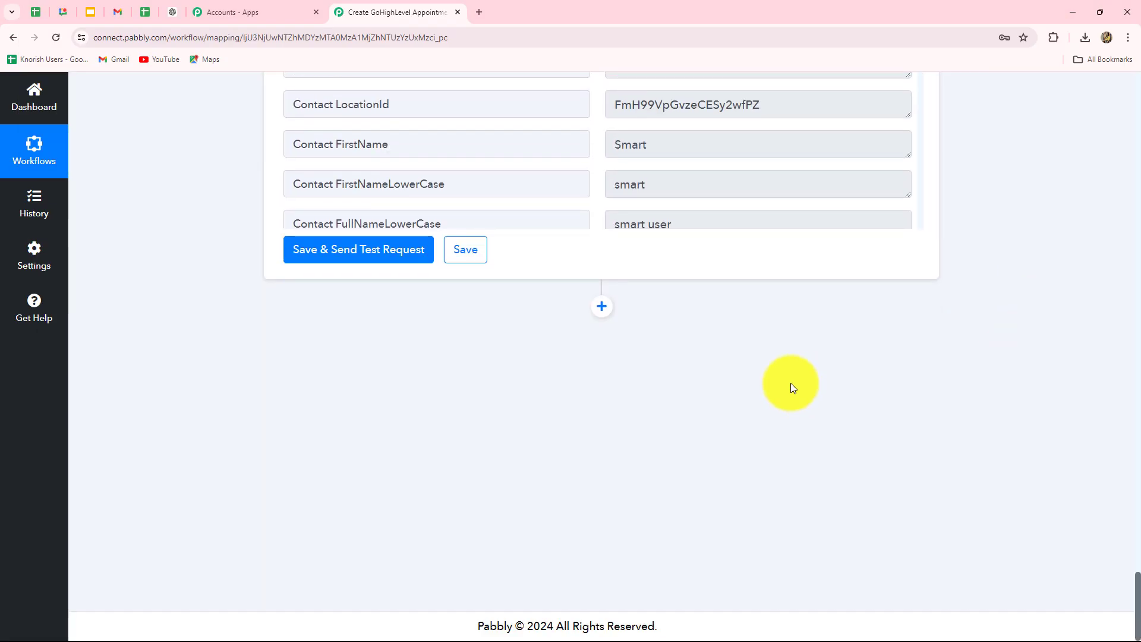
left_click(600, 308)
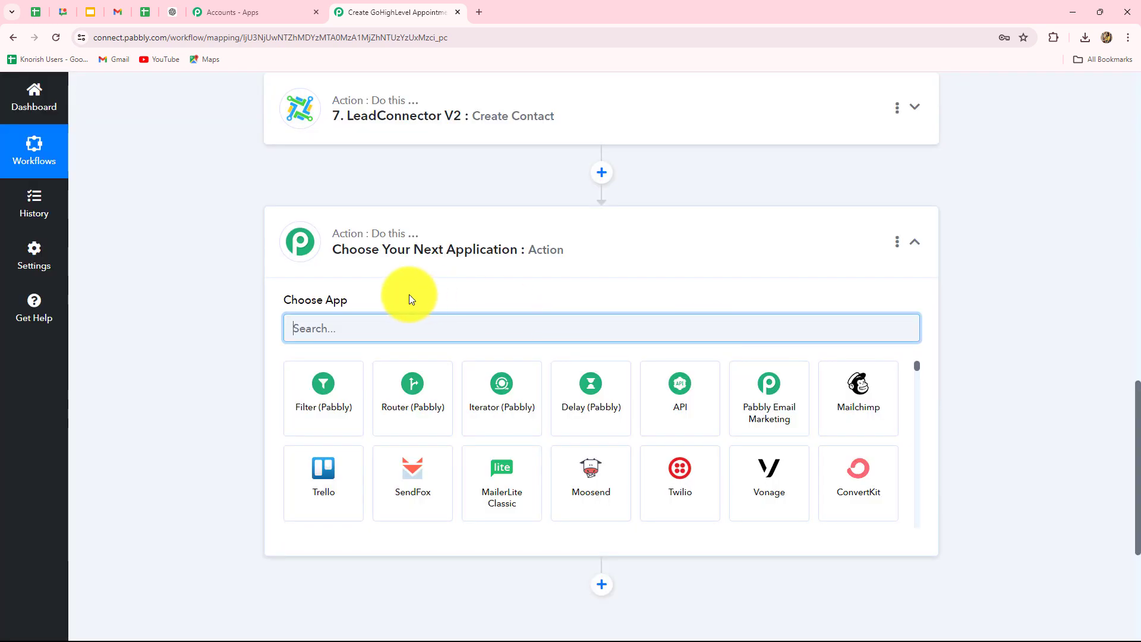
type("lead")
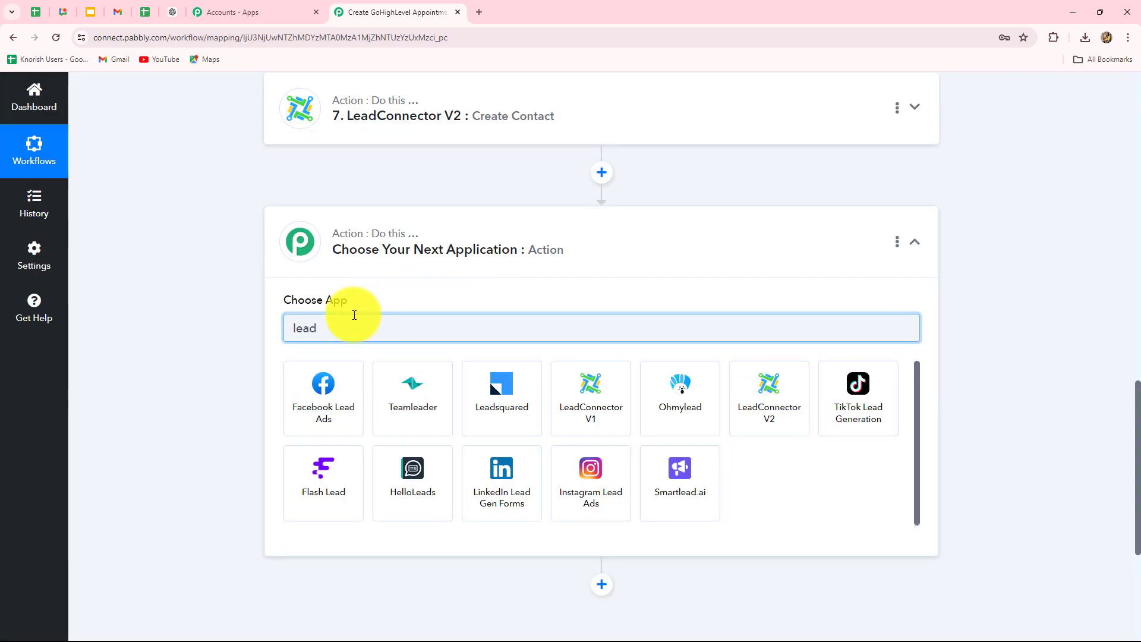
left_click(771, 415)
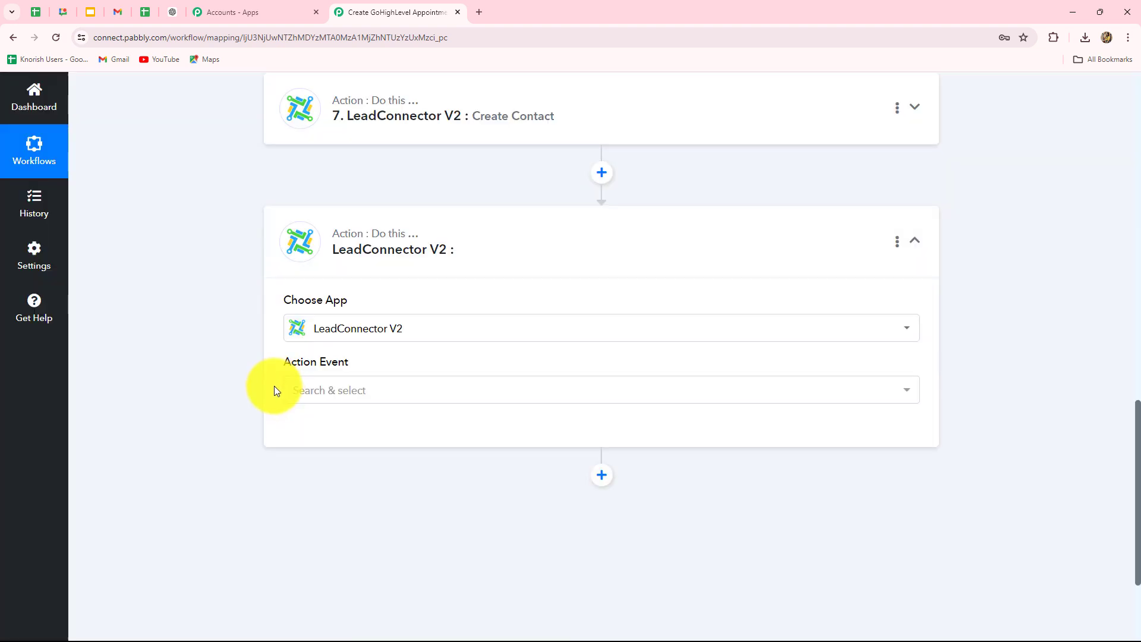
left_click(327, 391)
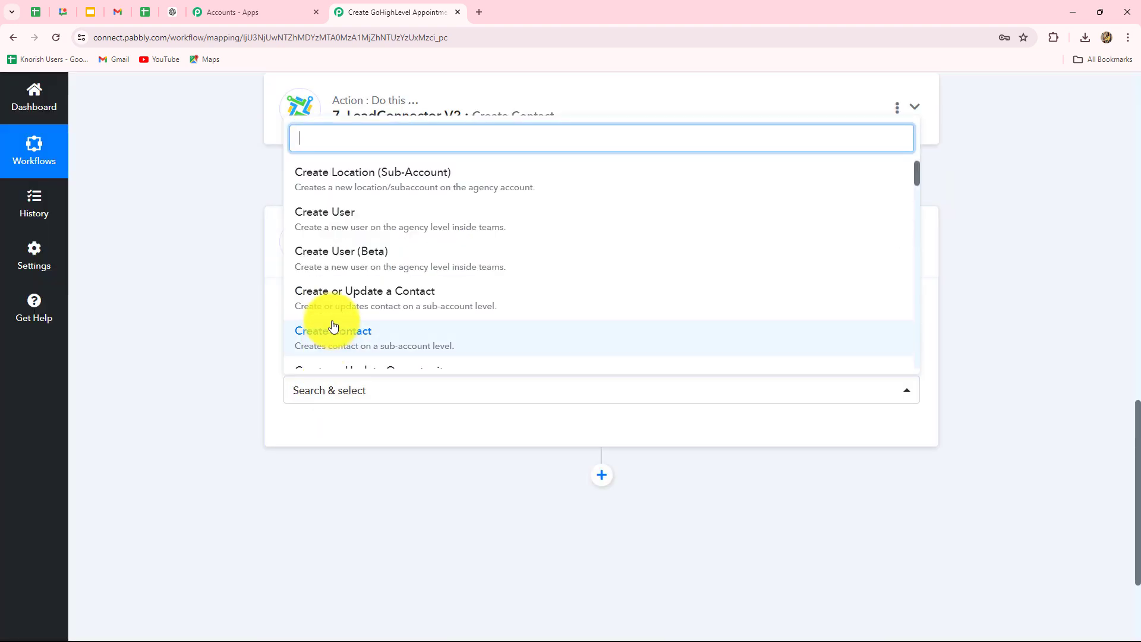
scroll(332, 325, "down", 6)
scroll(335, 325, "down", 2)
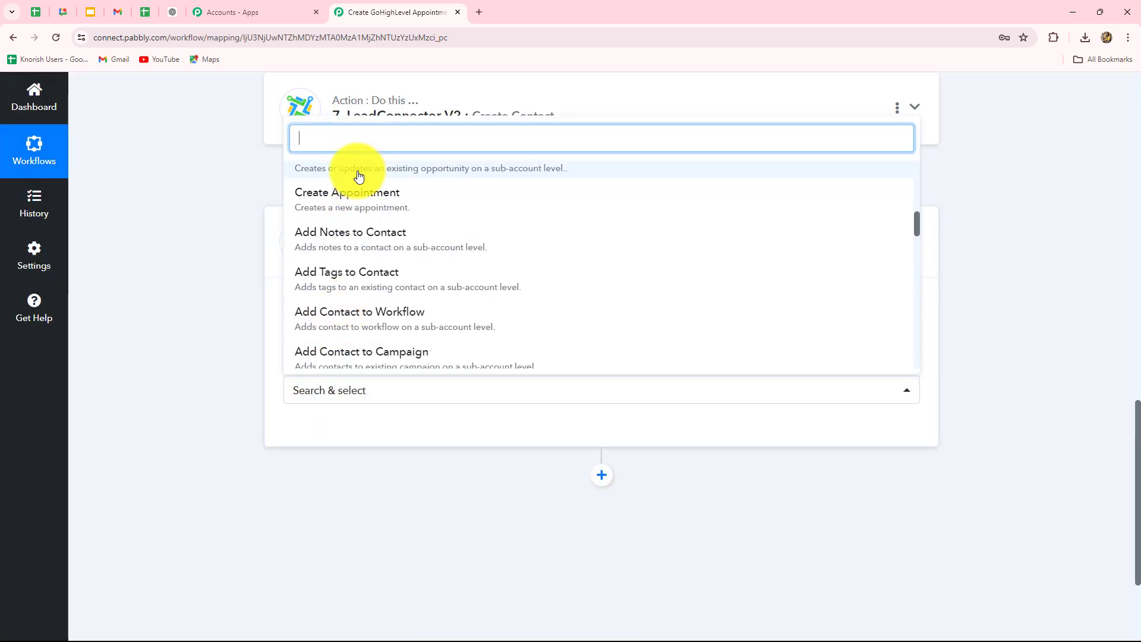
left_click(346, 203)
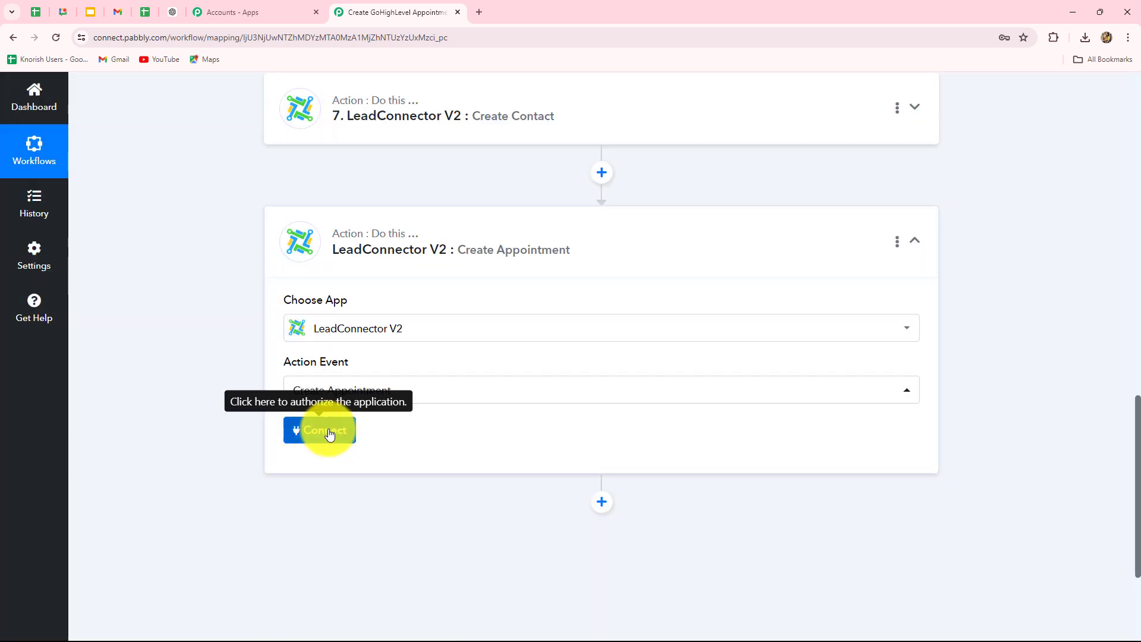
Step: Connect the Create Appointment step through the existing LeadConnector V2 #2 account
left_click(328, 432)
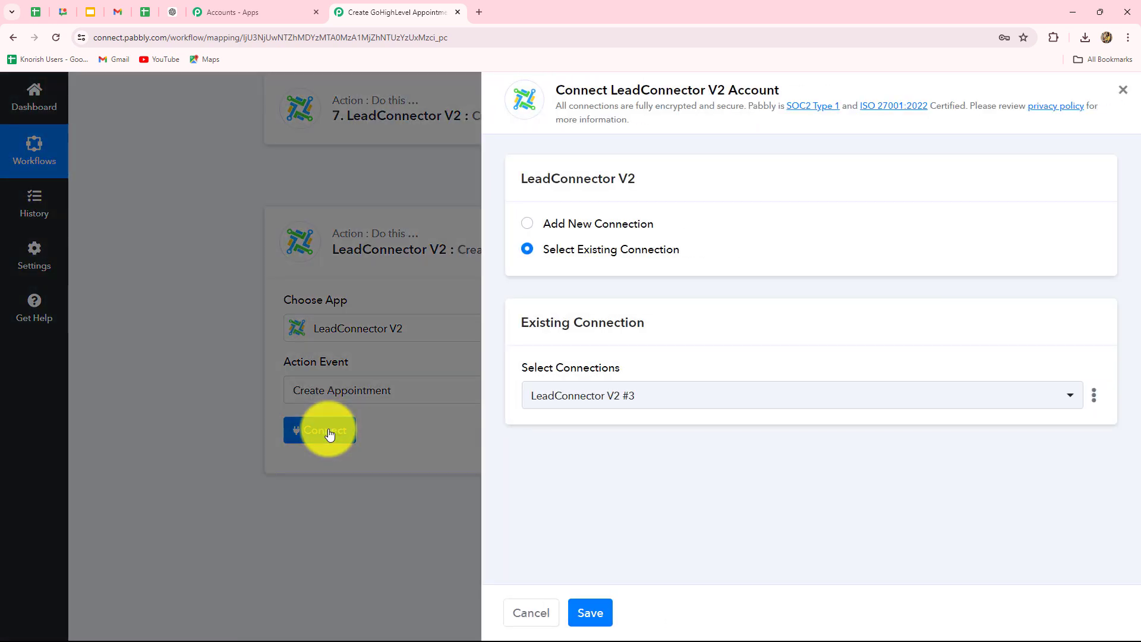
left_click(685, 395)
left_click(580, 511)
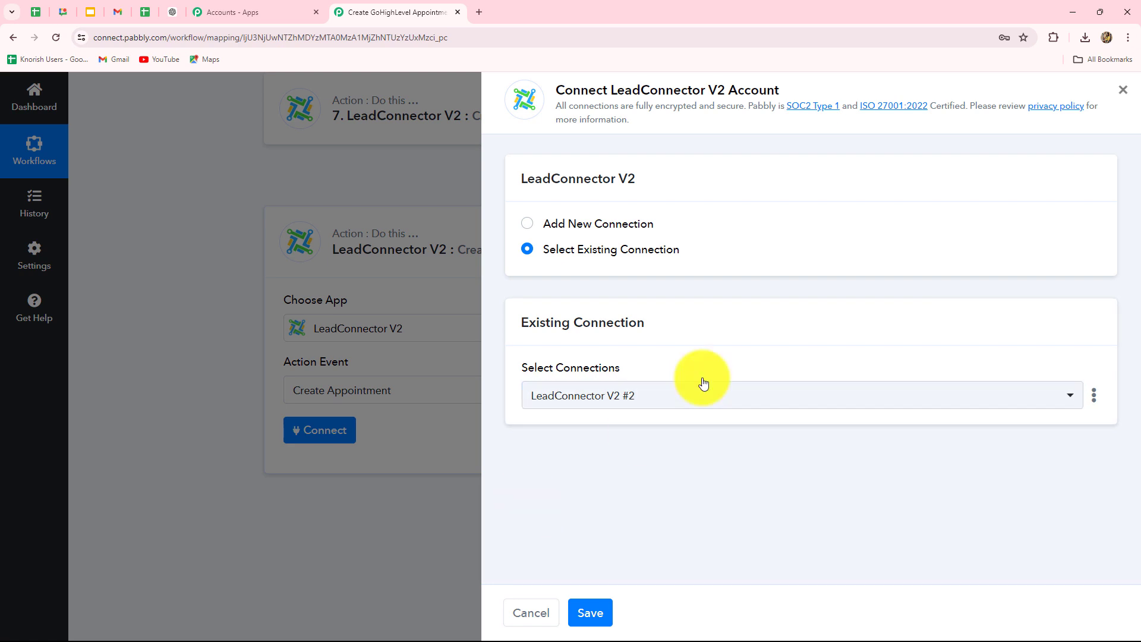
left_click(586, 614)
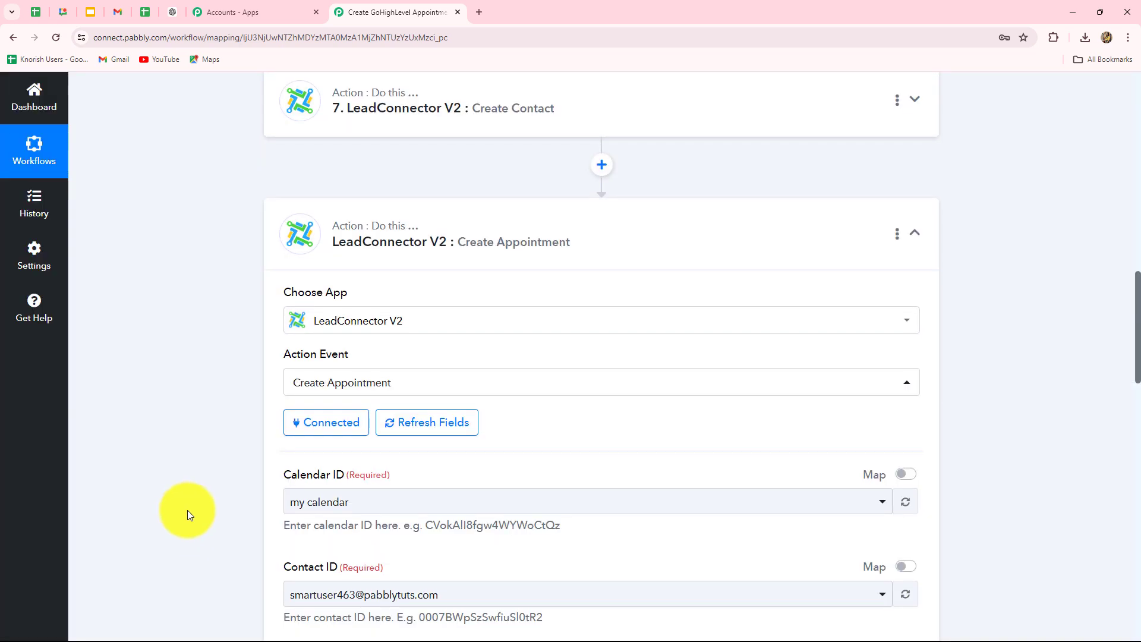
scroll(187, 510, "down", 3)
scroll(187, 510, "up", 2)
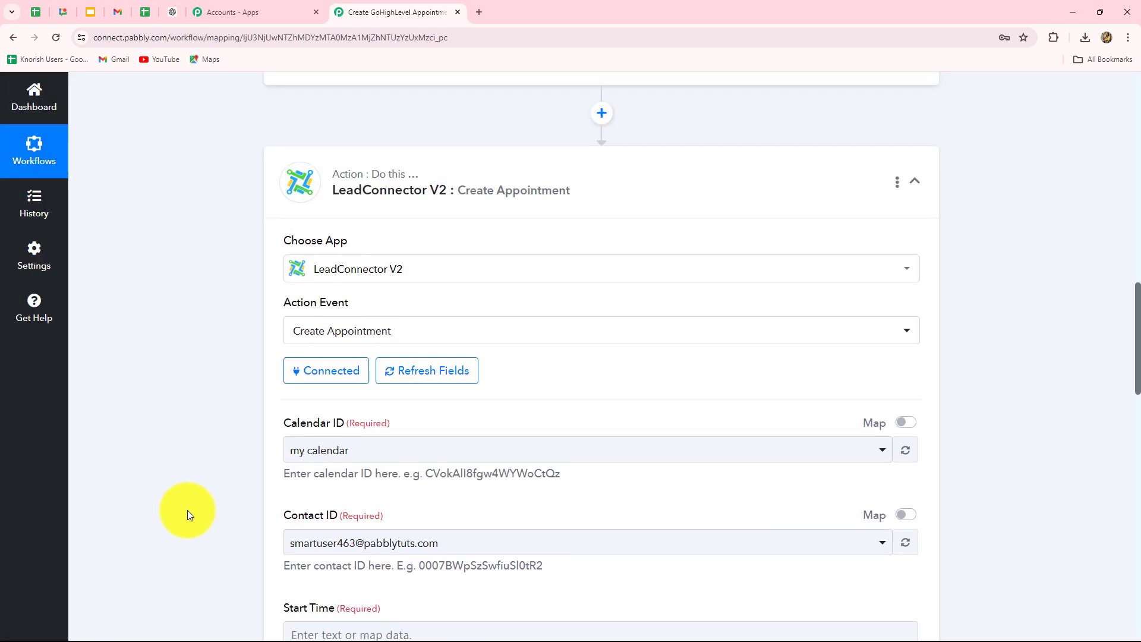
scroll(187, 511, "down", 4)
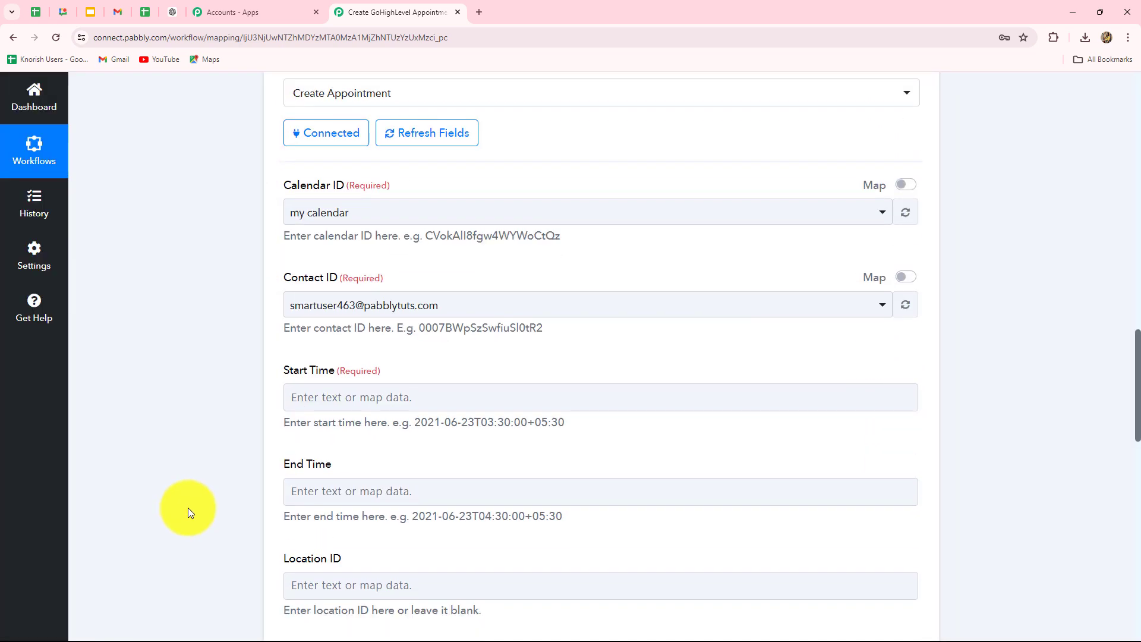
scroll(188, 510, "down", 9)
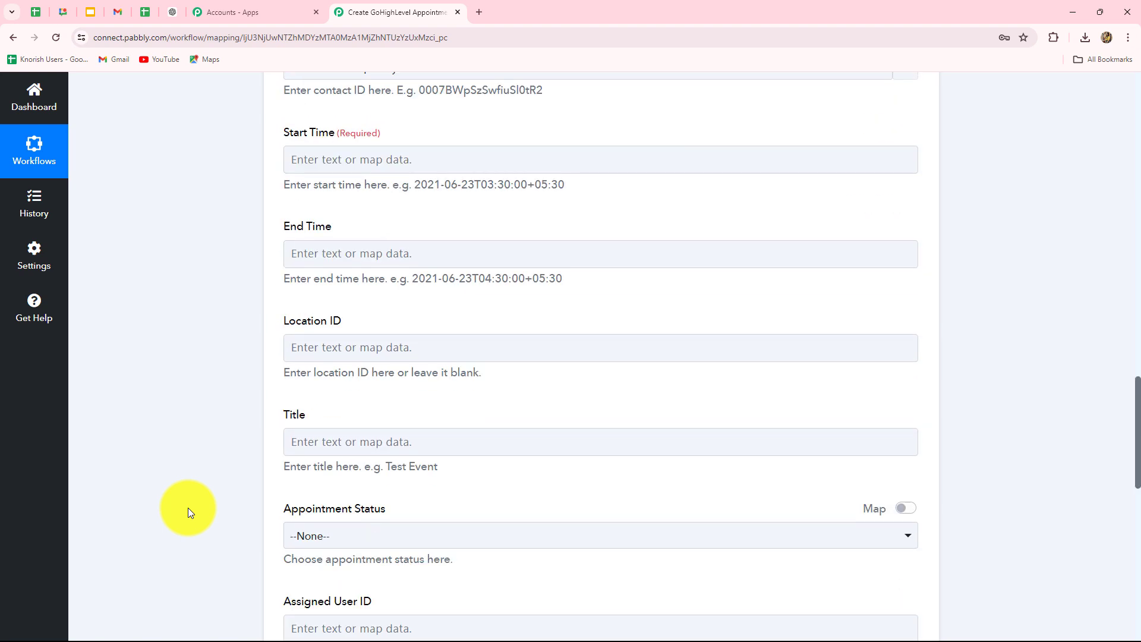
scroll(187, 510, "up", 10)
scroll(188, 507, "up", 3)
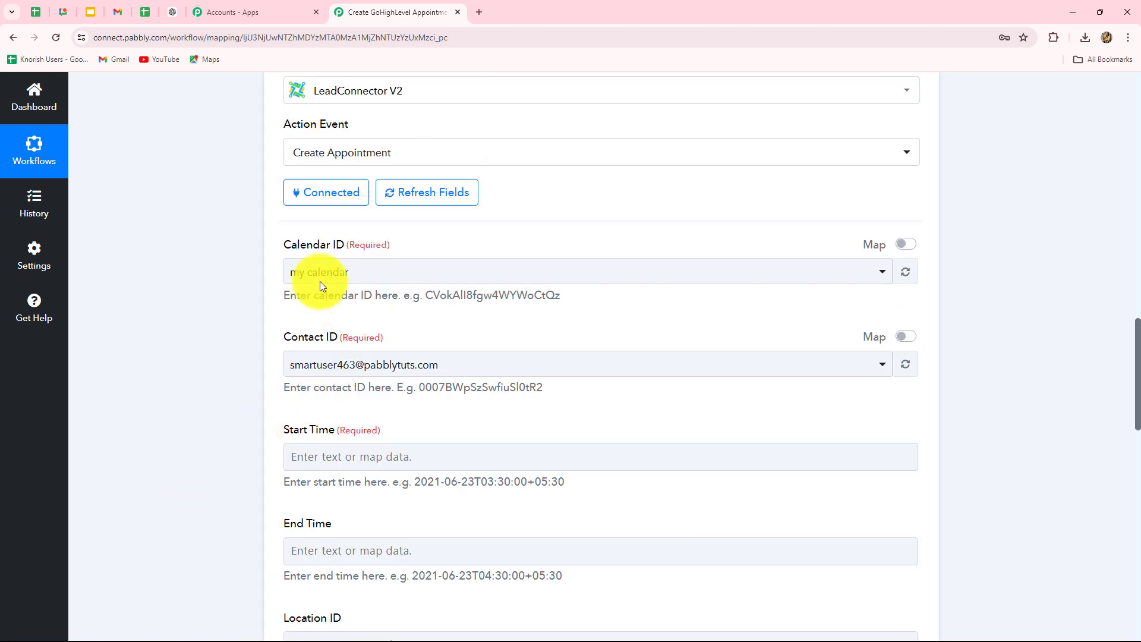
Step: Check GoHighLevel's Calendars week view for May 19–25, 2024 to see the Pab Integration calendar
left_click(648, 629)
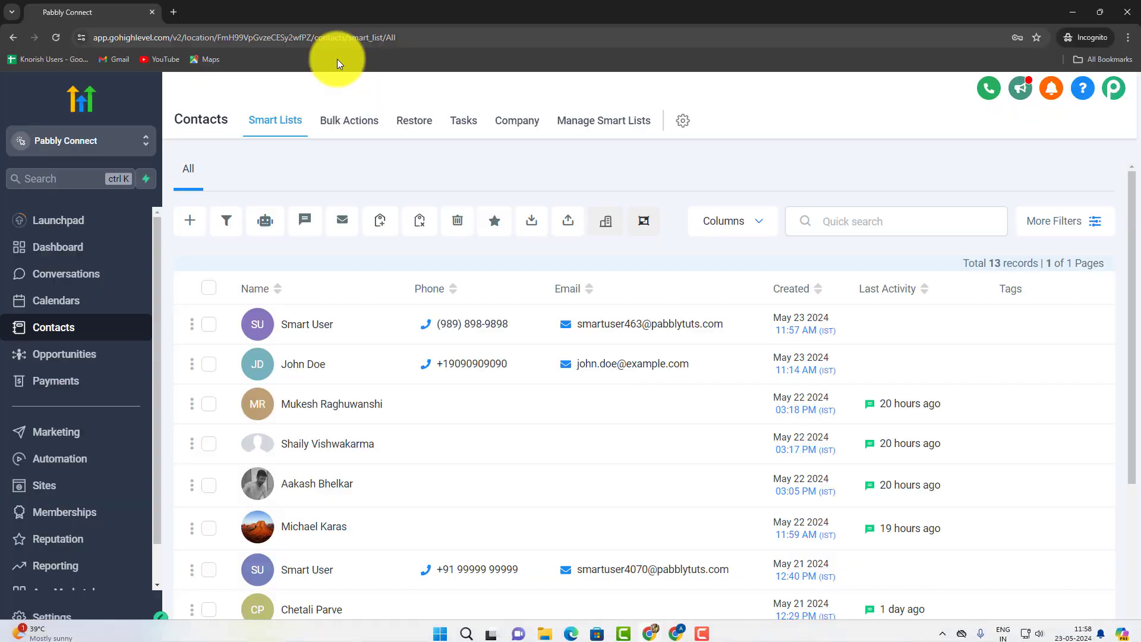
left_click(59, 306)
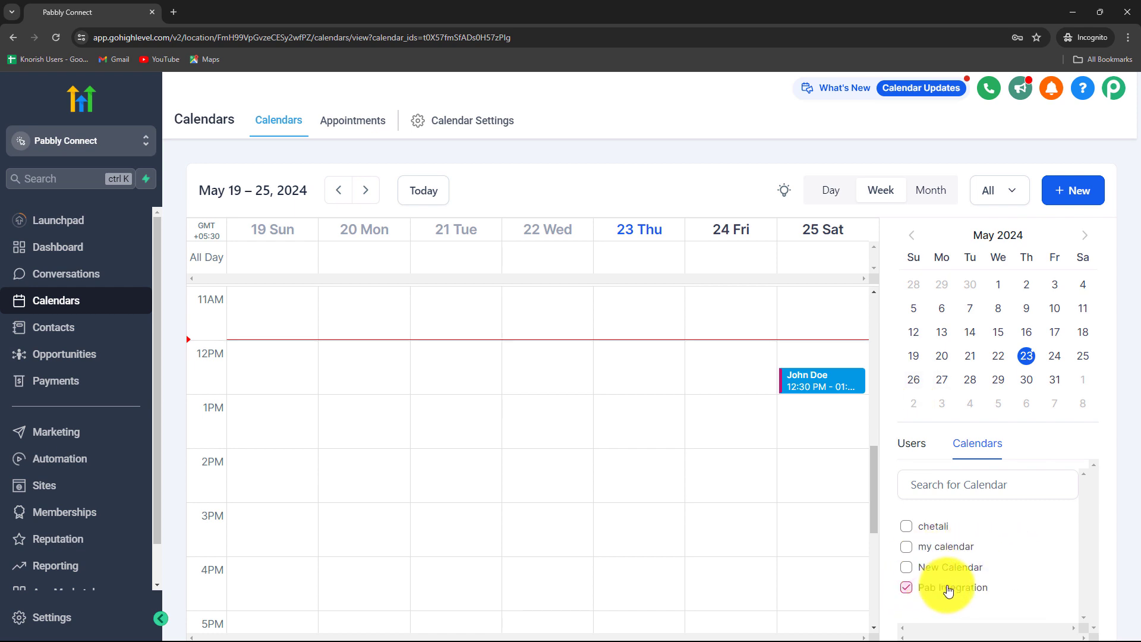
Step: Back in the workflow, set the Create Appointment Calendar ID to Pab Integration
left_click(1072, 3)
left_click(369, 272)
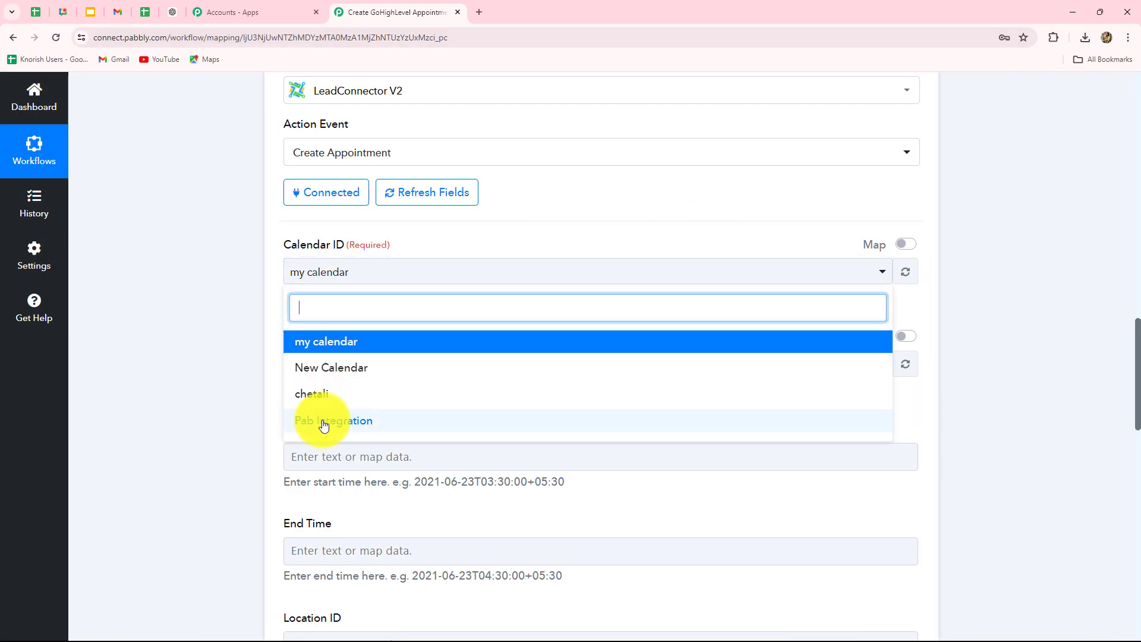
left_click(324, 423)
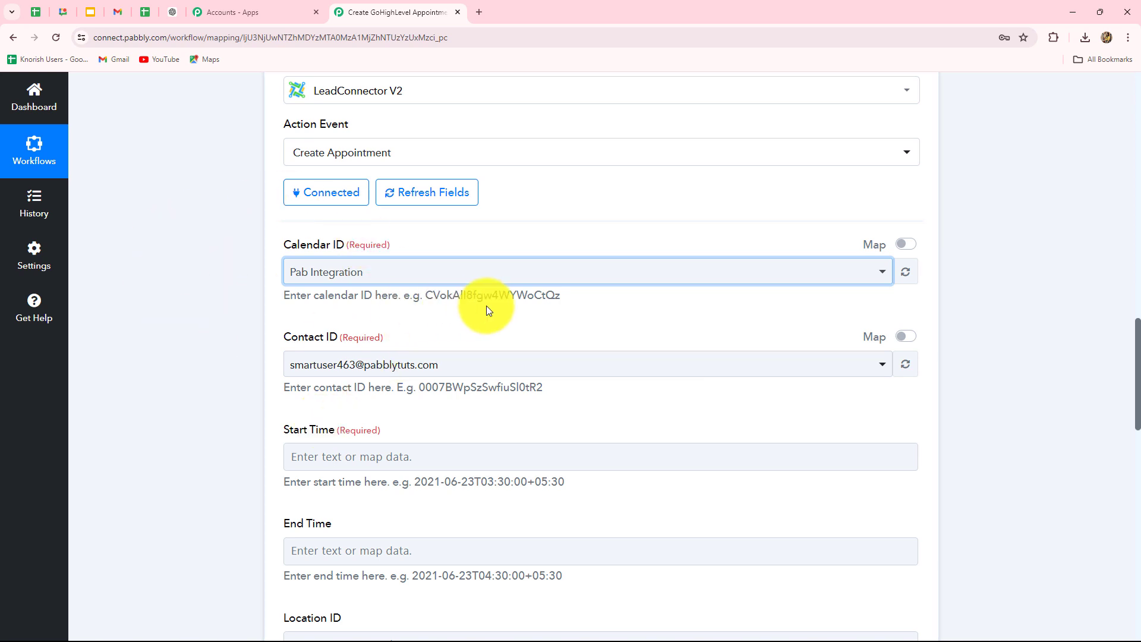
scroll(487, 306, "down", 4)
scroll(486, 306, "up", 4)
scroll(486, 306, "down", 2)
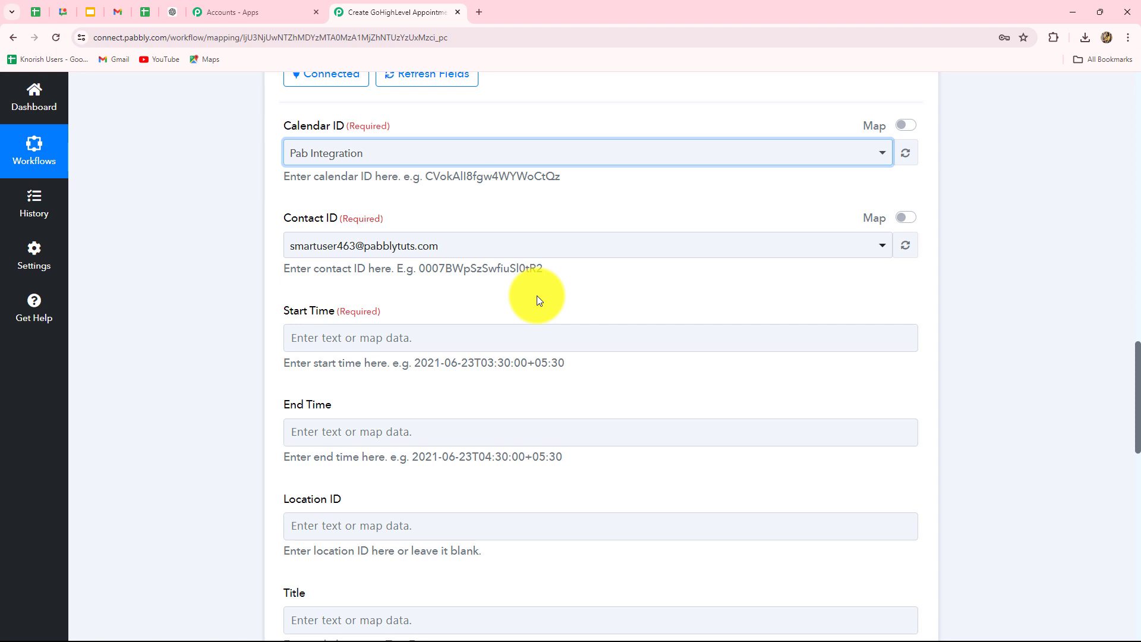
Step: Map Contact ID to step 7 Create Contact's Contact Id, replacing the old value
left_click(908, 221)
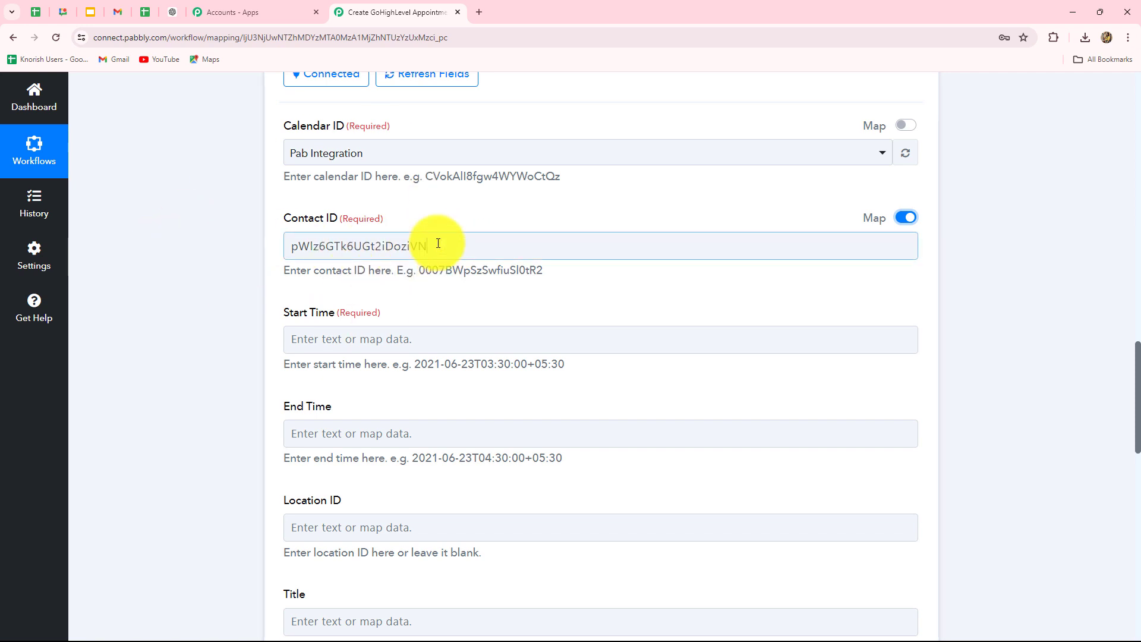
left_click_drag(438, 243, 265, 238)
key("BackSpace")
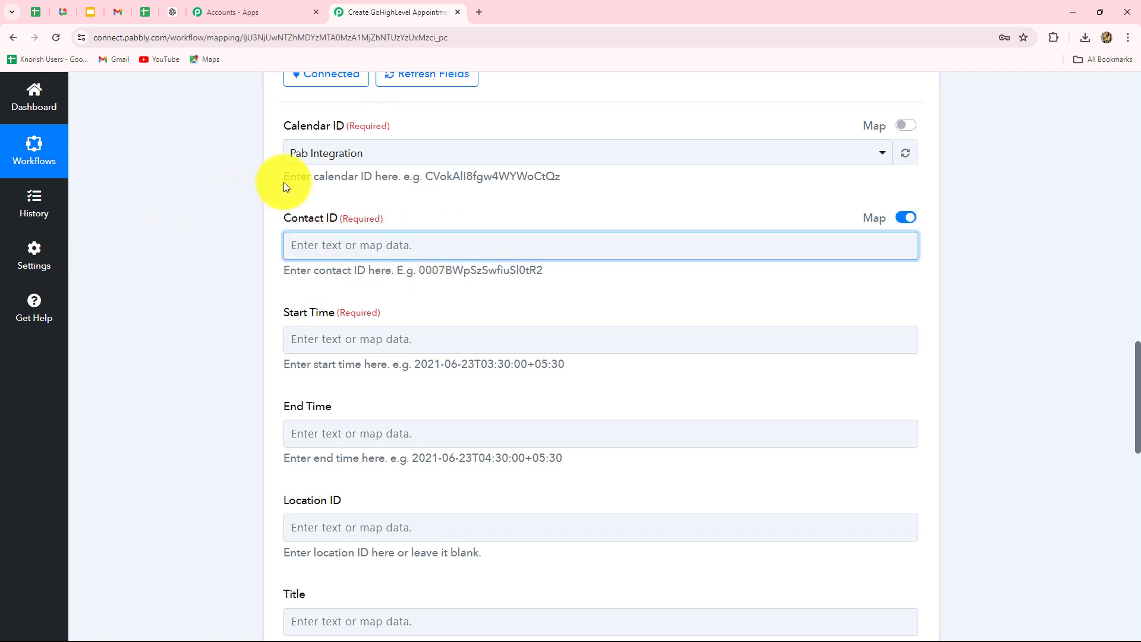
left_click(316, 247)
scroll(391, 618, "down", 1)
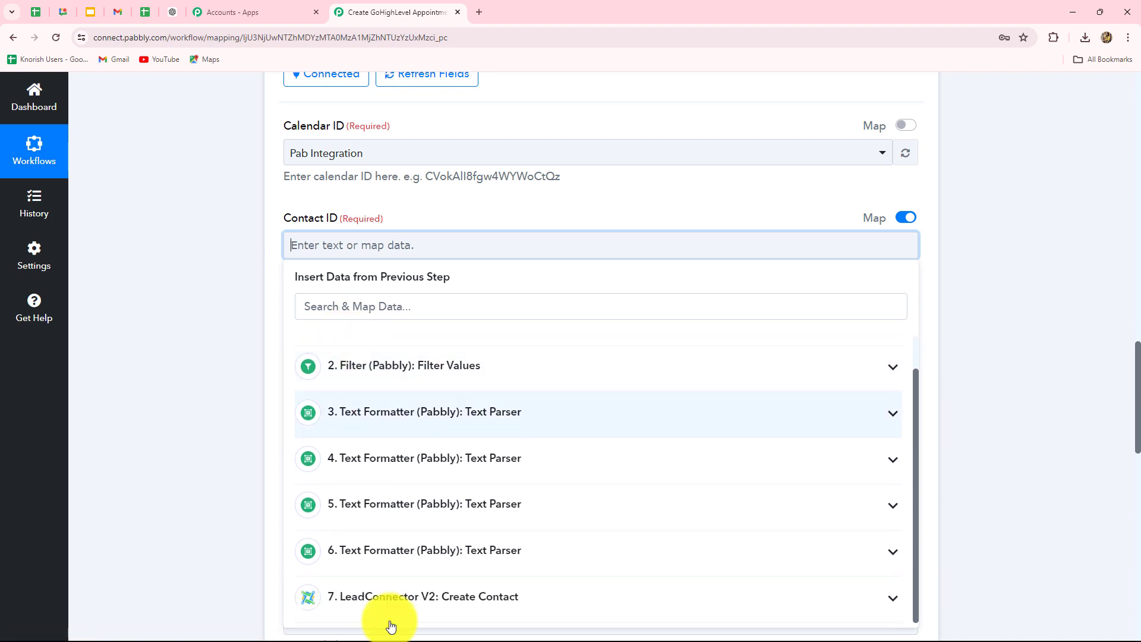
left_click(434, 601)
scroll(915, 456, "down", 4)
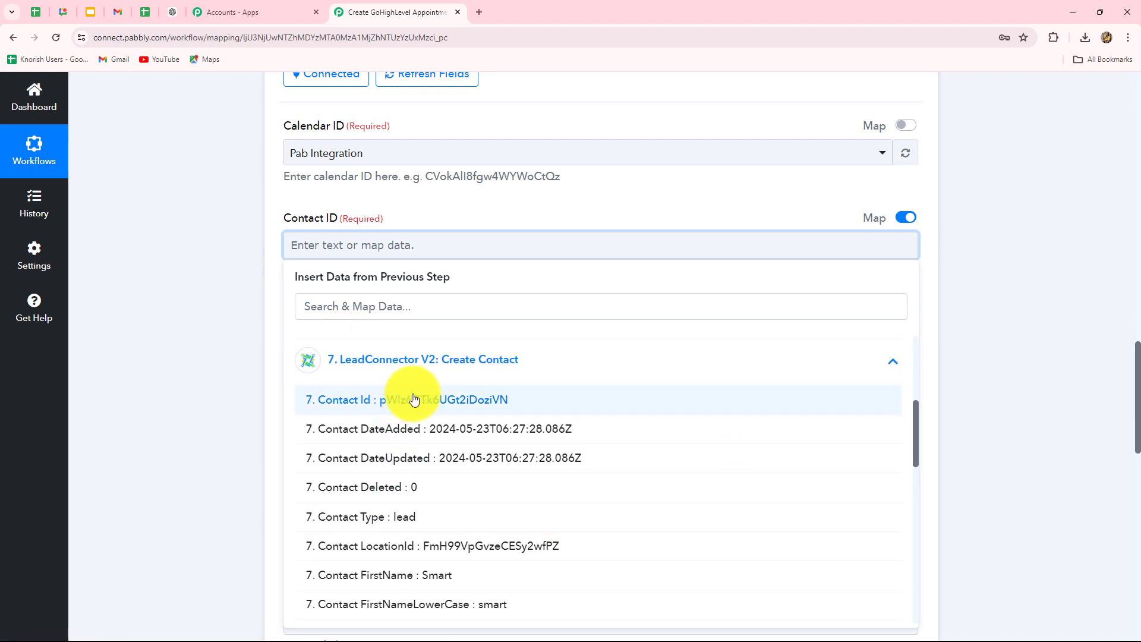
left_click(414, 400)
left_click(951, 320)
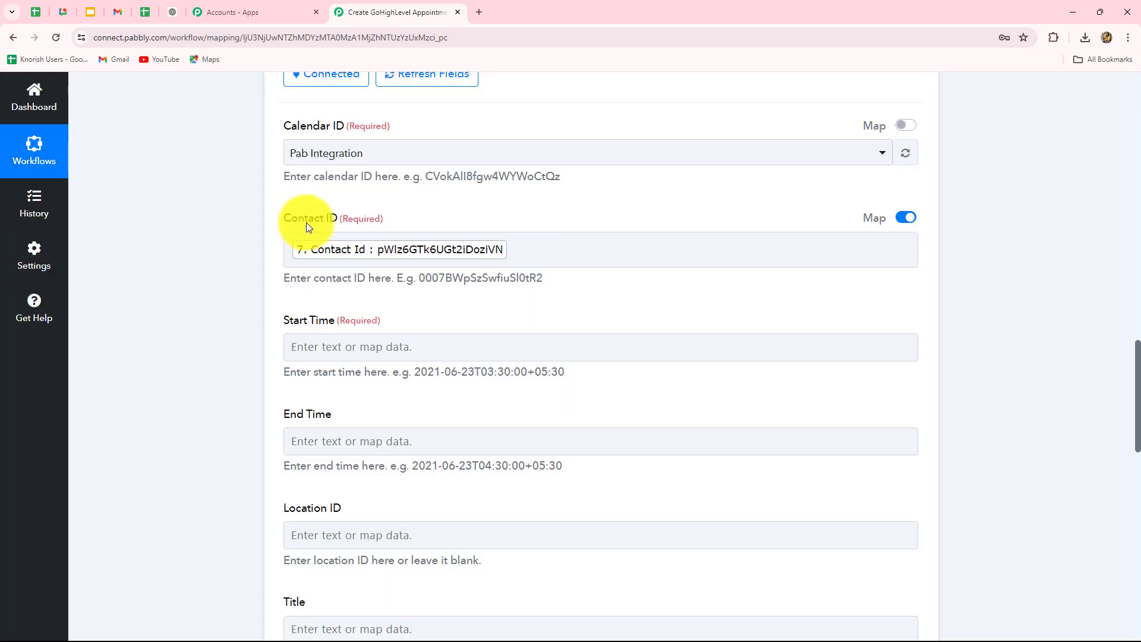
Step: Check the example Start Time format and insert a new action step before Create Appointment
scroll(286, 249, "down", 2)
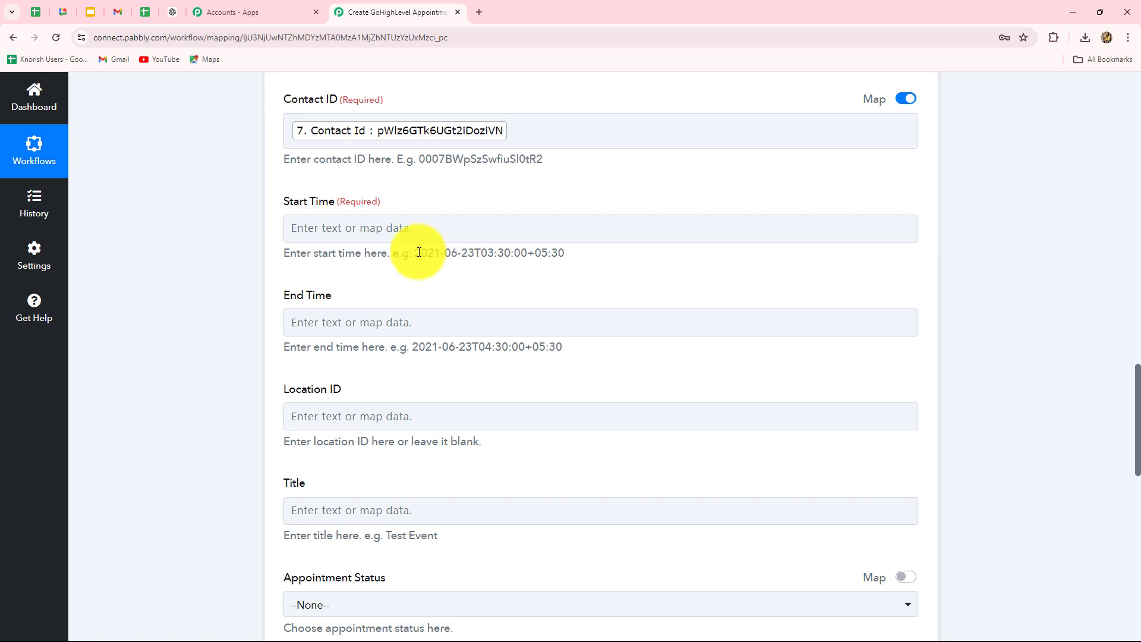
left_click_drag(414, 254, 602, 256)
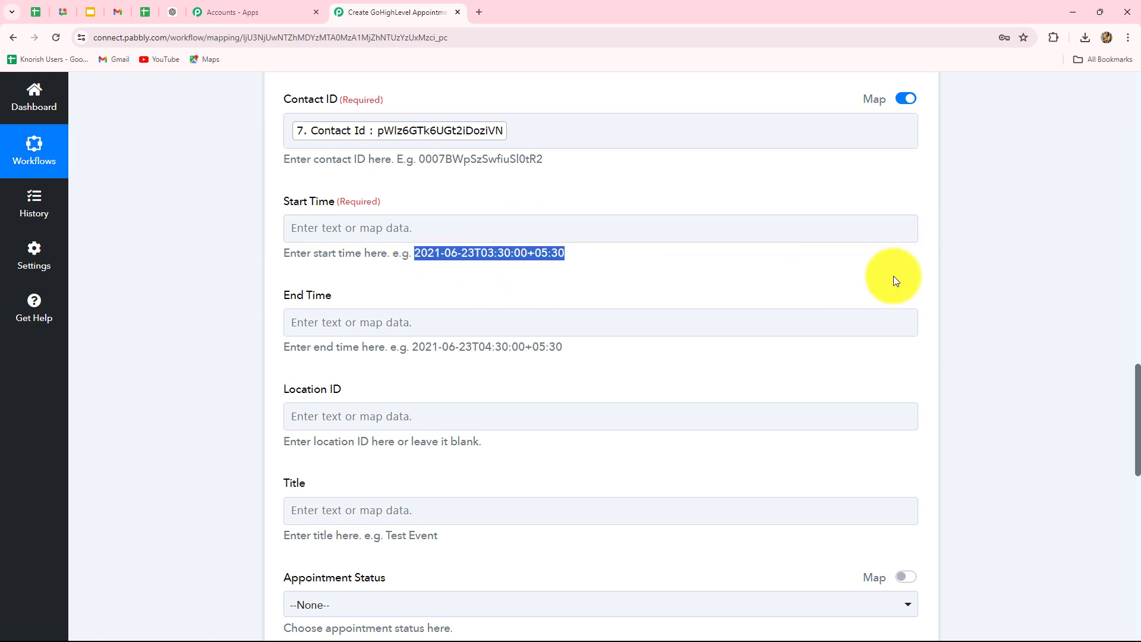
left_click(750, 291)
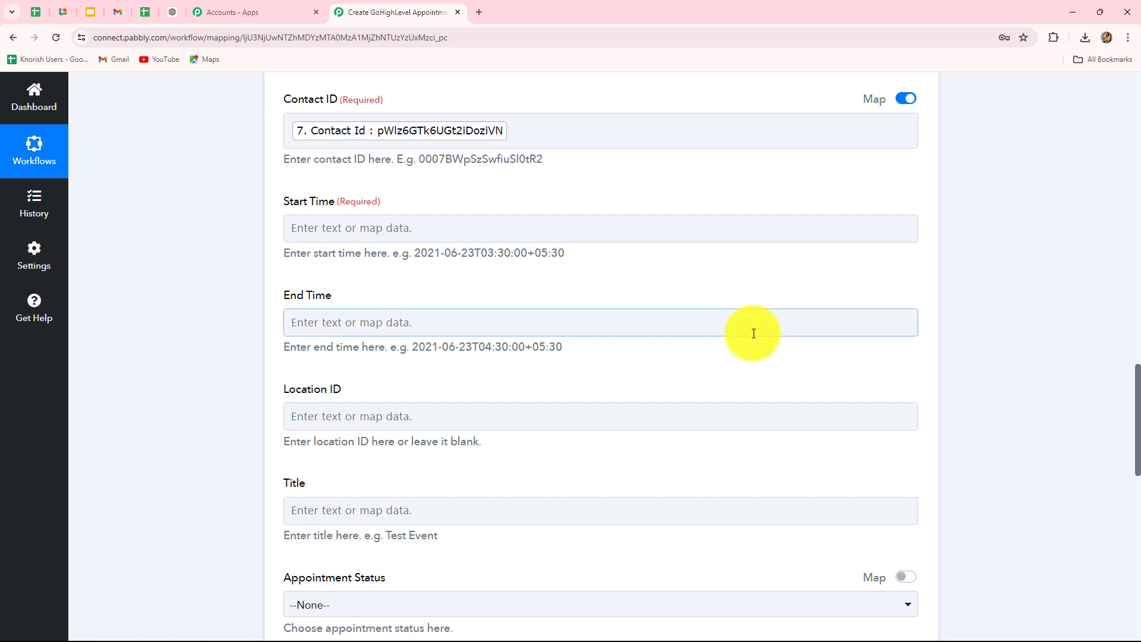
scroll(753, 329, "up", 10)
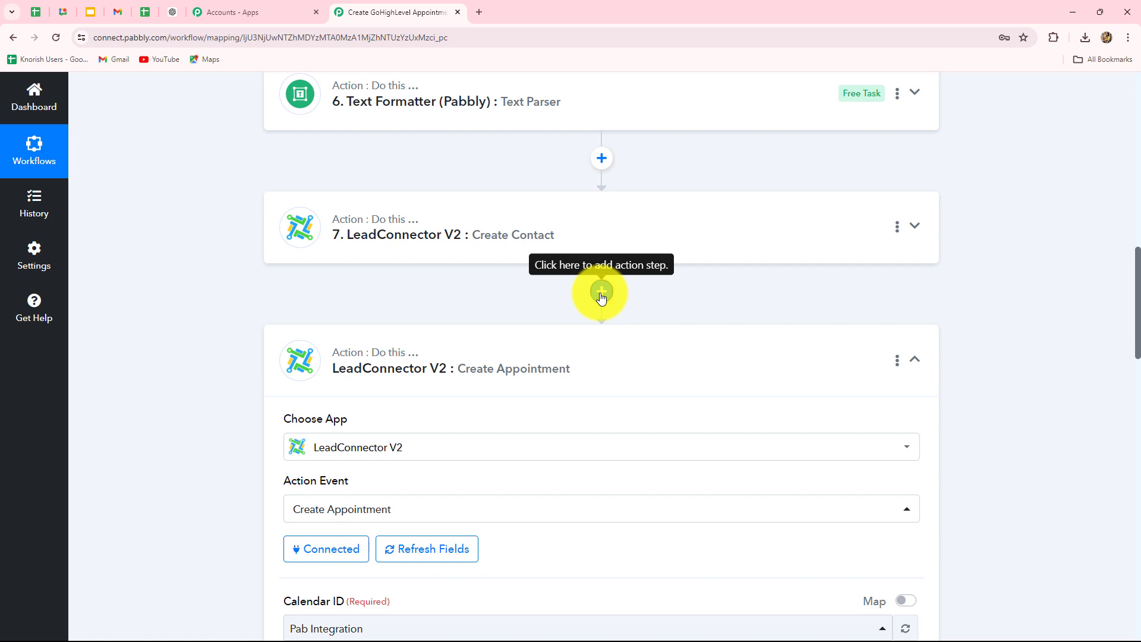
left_click(601, 292)
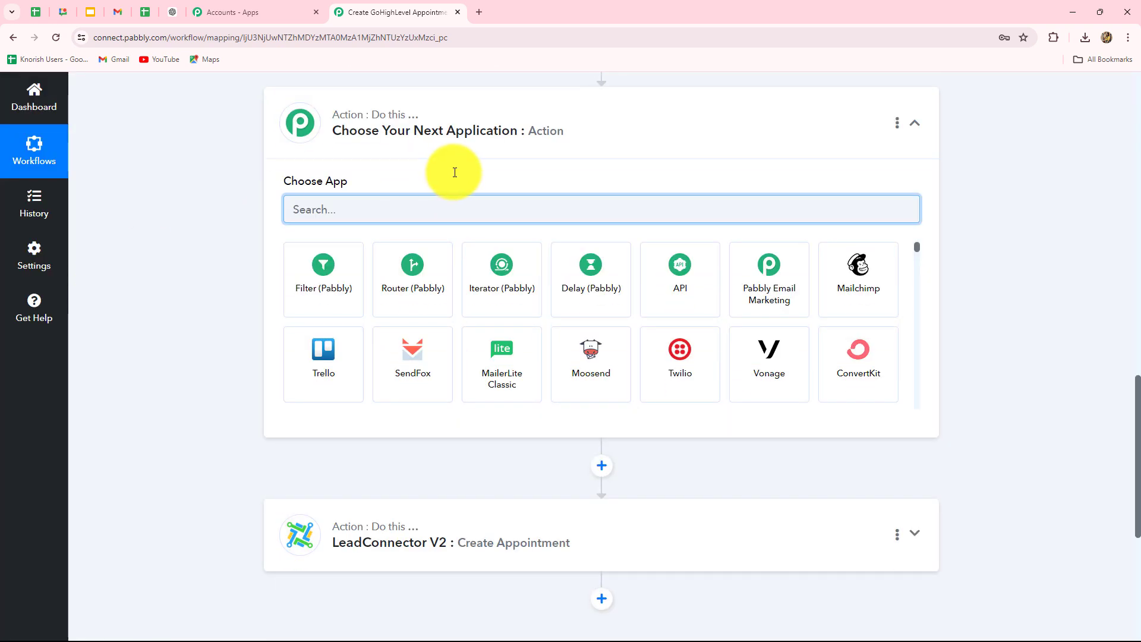
Step: Make the new step a connected Date/Time Formatter (Pabbly) step using Format Date with Time Zone
type("date")
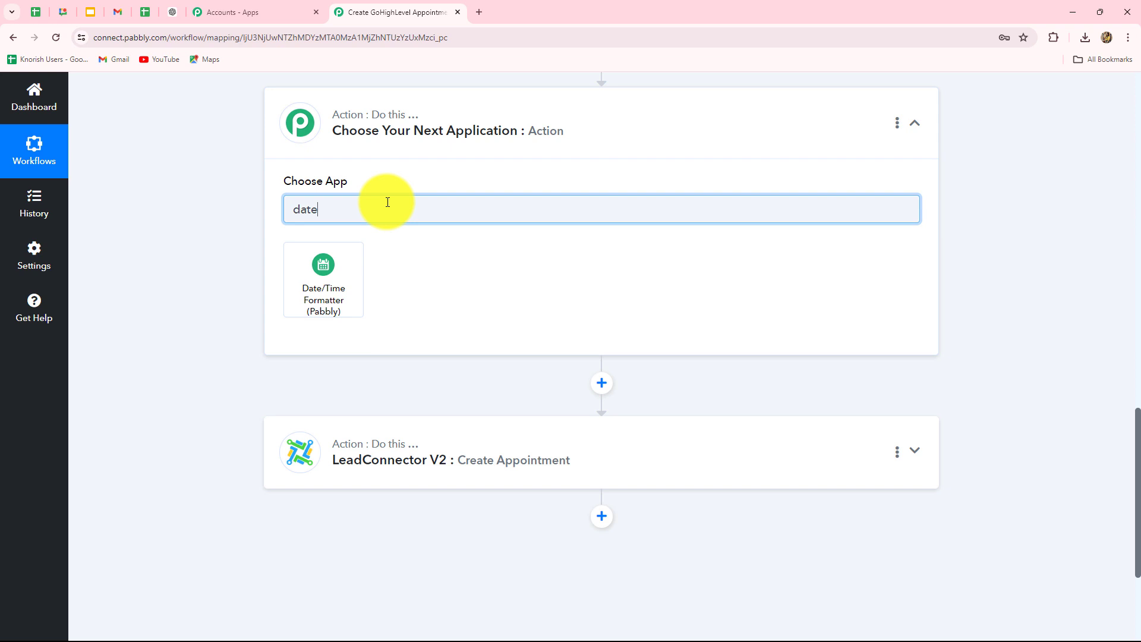
left_click(346, 284)
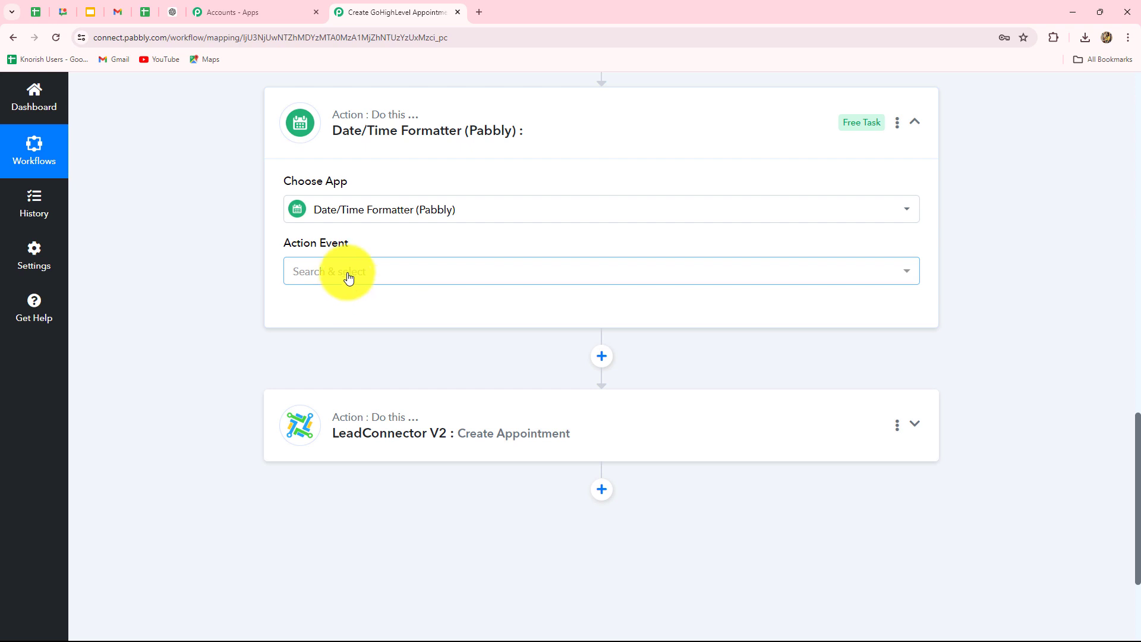
left_click(348, 277)
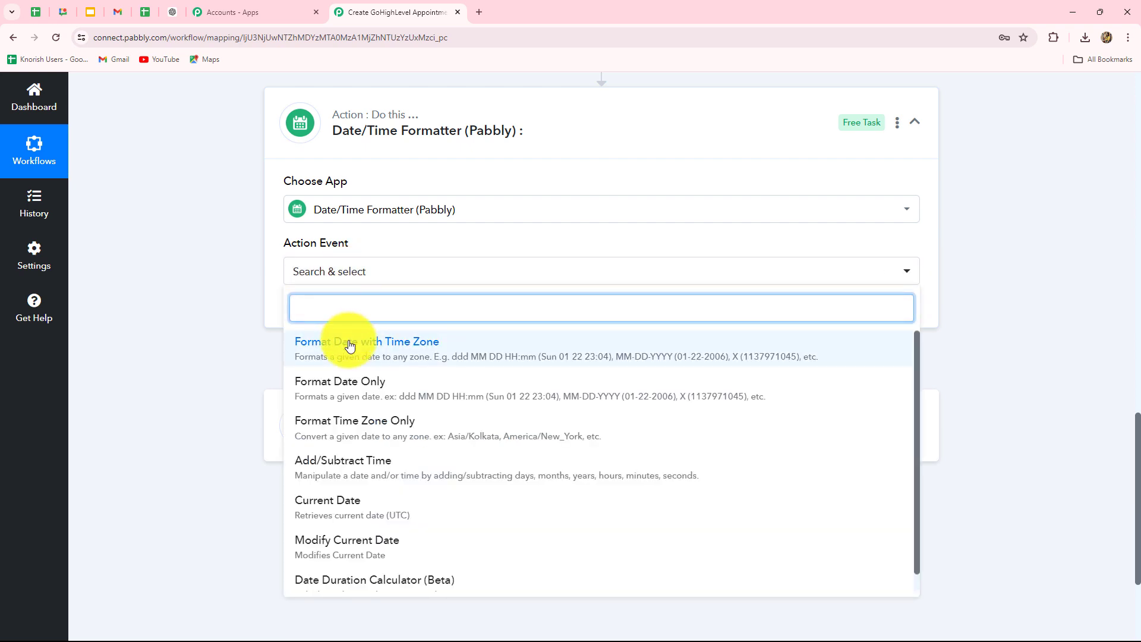
left_click(350, 354)
left_click(337, 319)
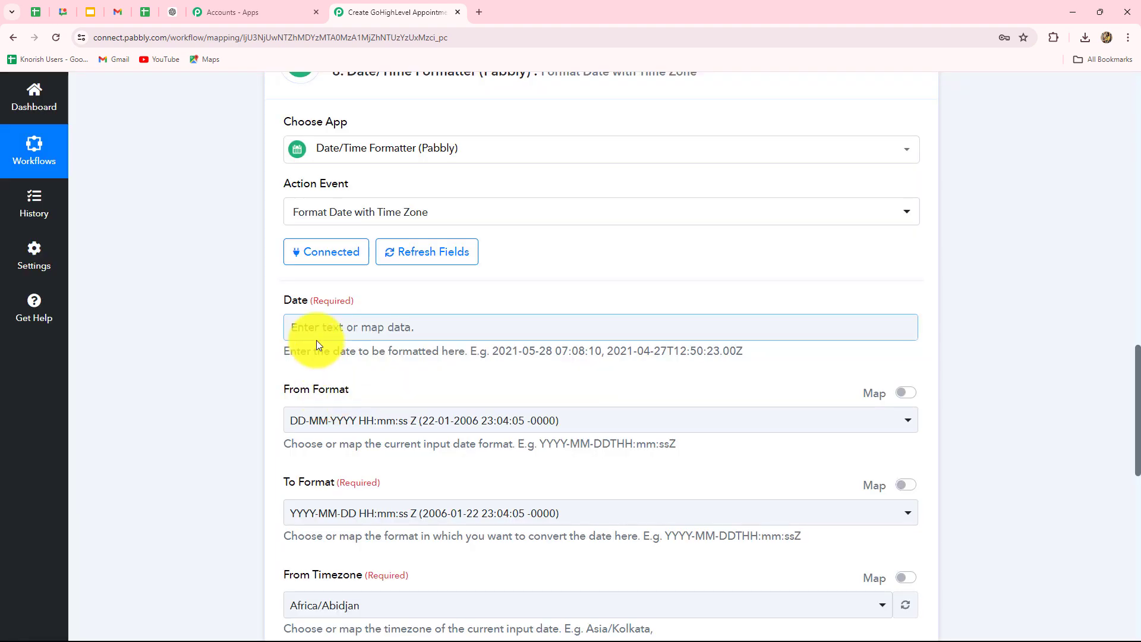
Step: Map step 6 Text Parser's Result into the formatter's Date field
scroll(345, 325, "down", 1)
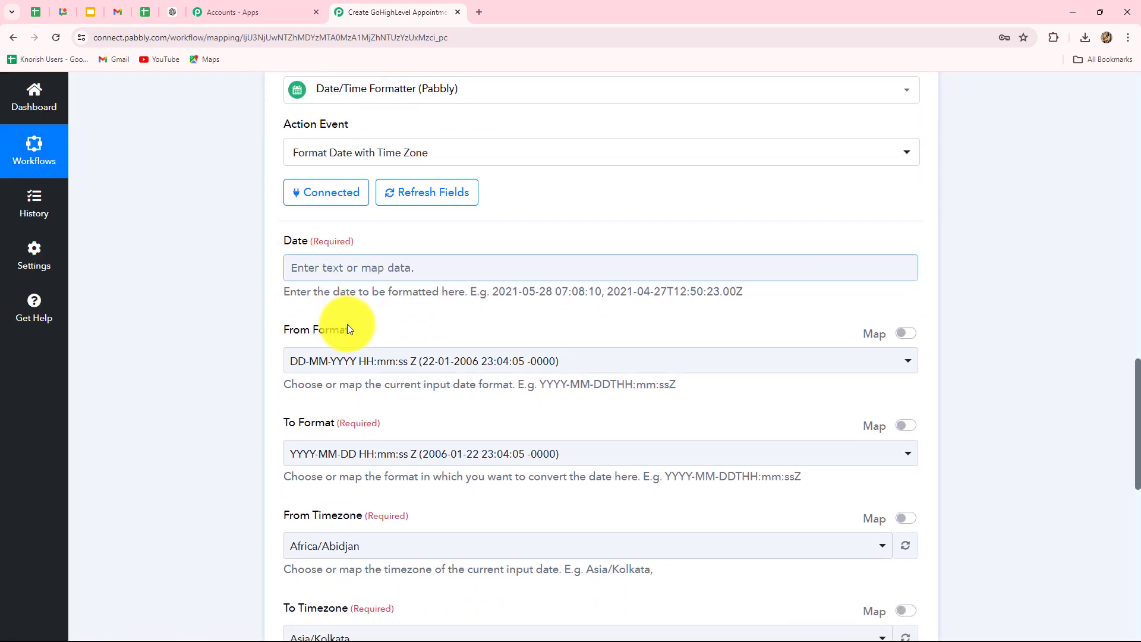
left_click(395, 267)
scroll(416, 416, "down", 1)
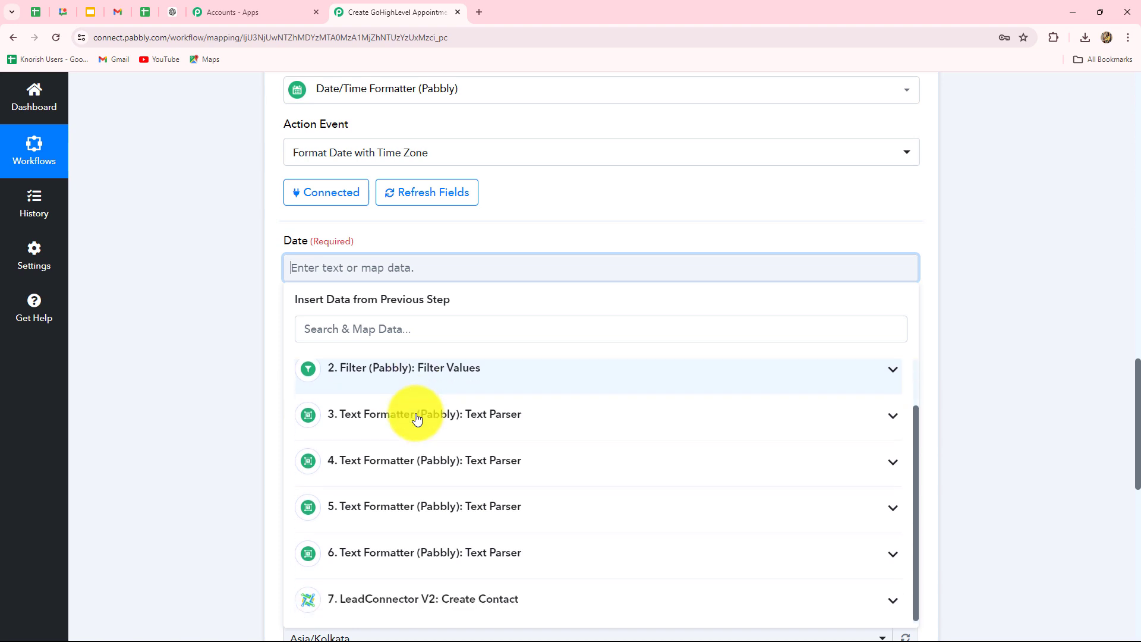
left_click(424, 555)
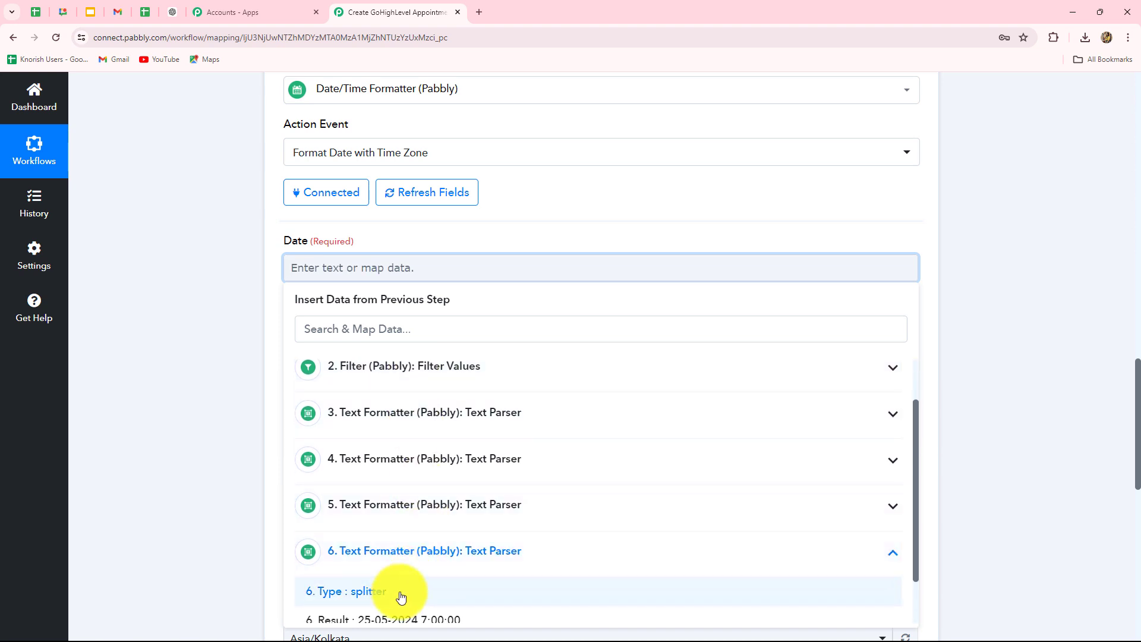
left_click(397, 616)
left_click(205, 419)
scroll(482, 369, "down", 2)
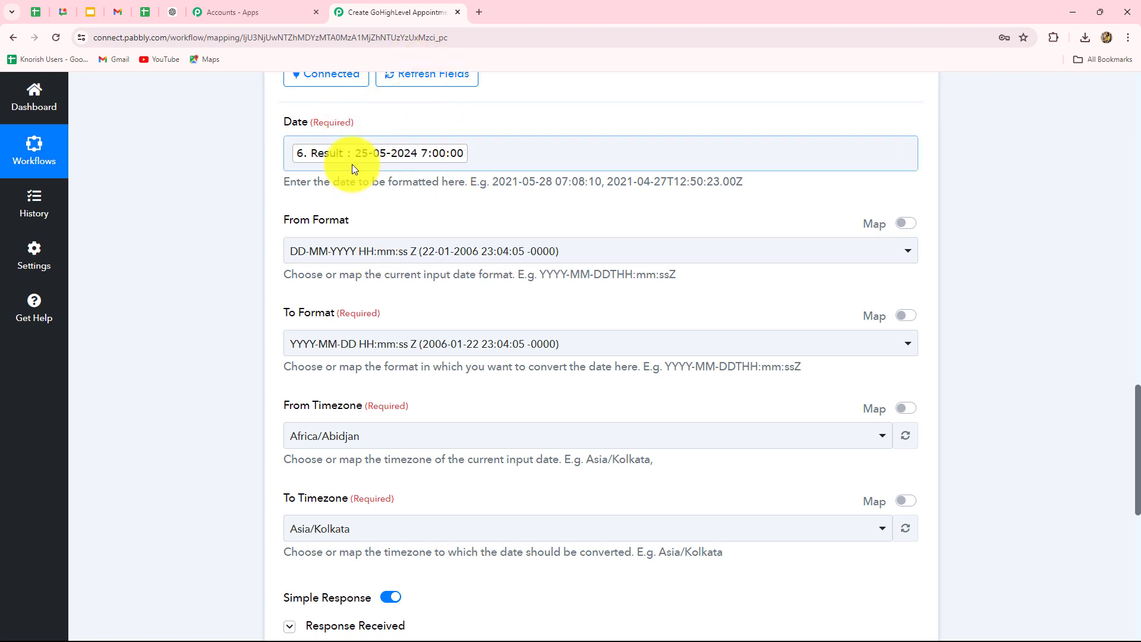
Step: Keep the existing From Format and set To Format to YYYY-MM-DDTHH:mm:ssZ
left_click(373, 253)
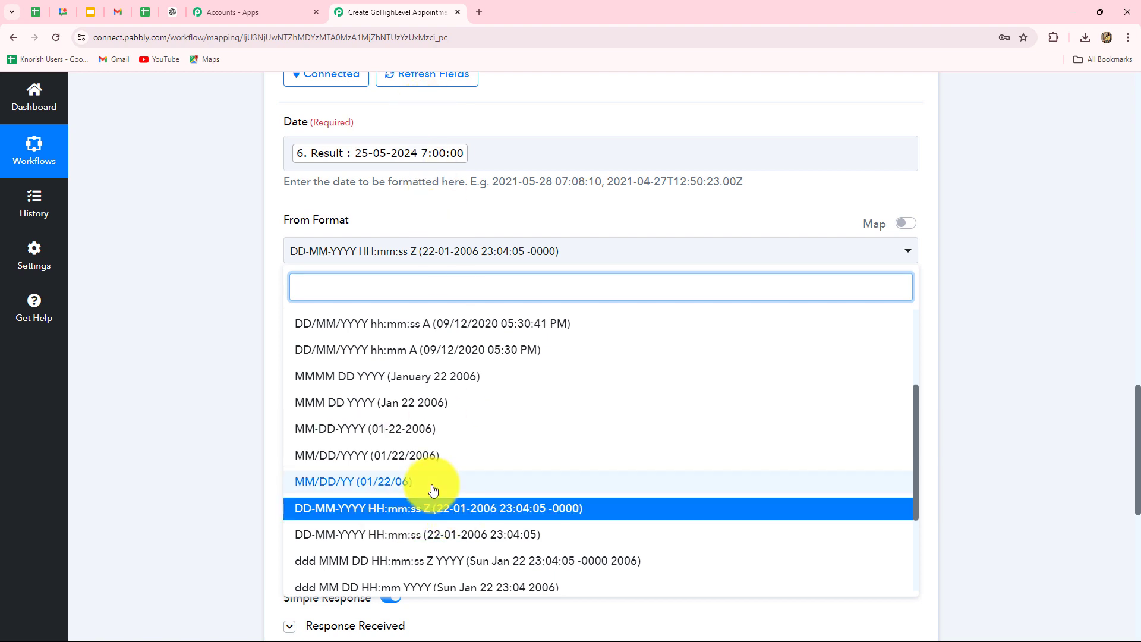
left_click(421, 514)
scroll(255, 386, "down", 2)
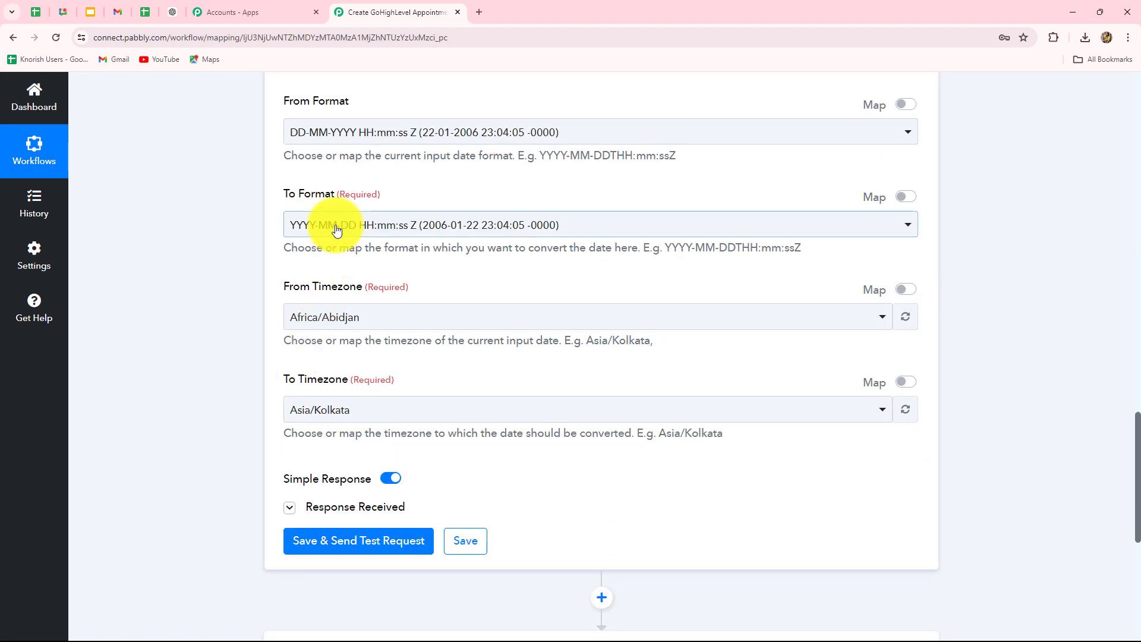
left_click(355, 229)
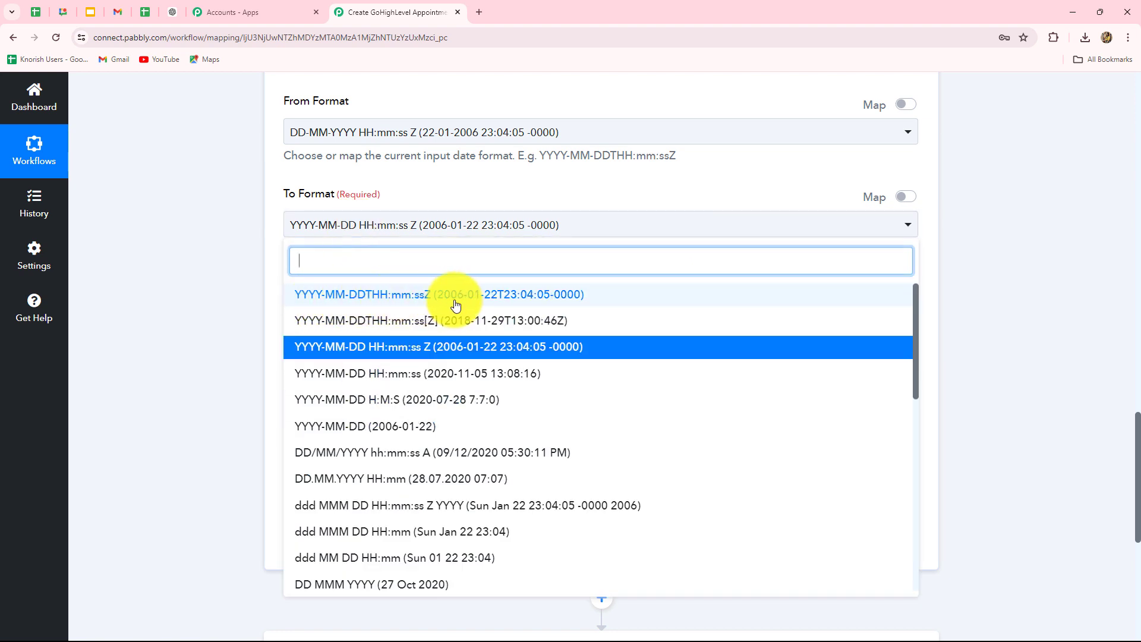
left_click(369, 295)
scroll(357, 350, "up", 3)
scroll(382, 361, "down", 1)
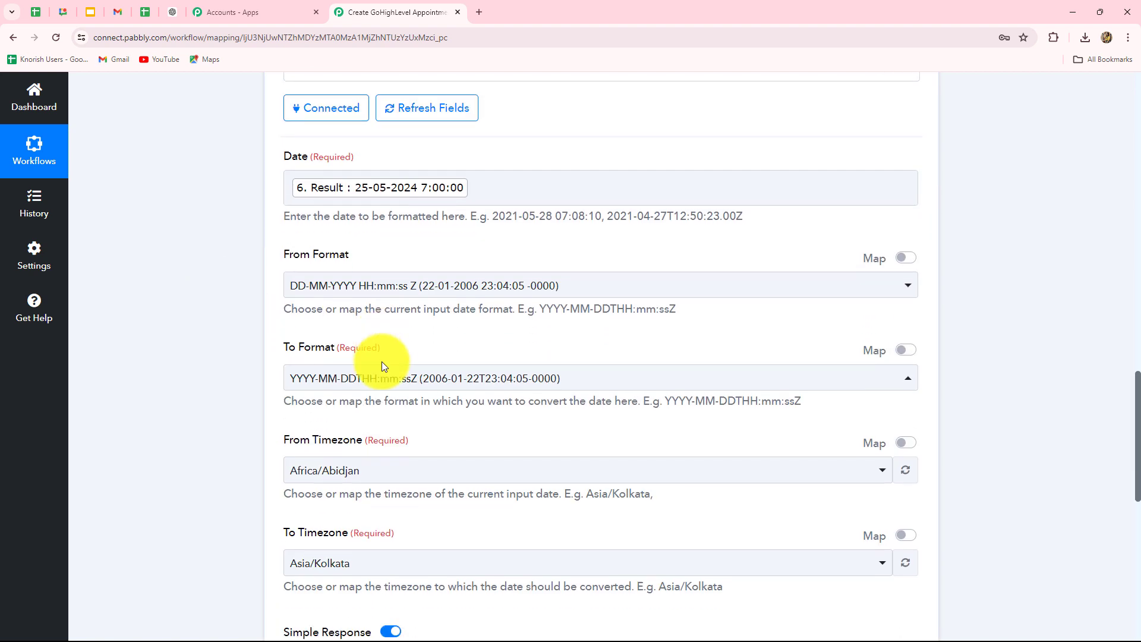
scroll(381, 361, "down", 3)
Step: Keep To Timezone Asia/Kolkata and test the step, getting 2024-05-25T12:30:00+05:30
left_click(367, 351)
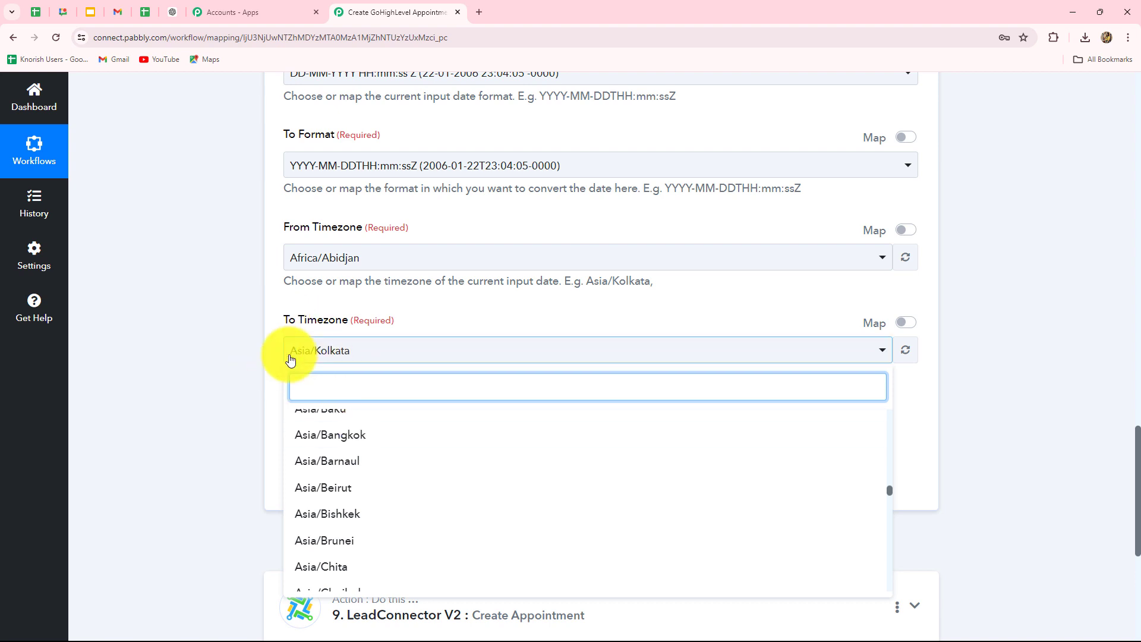
left_click(203, 381)
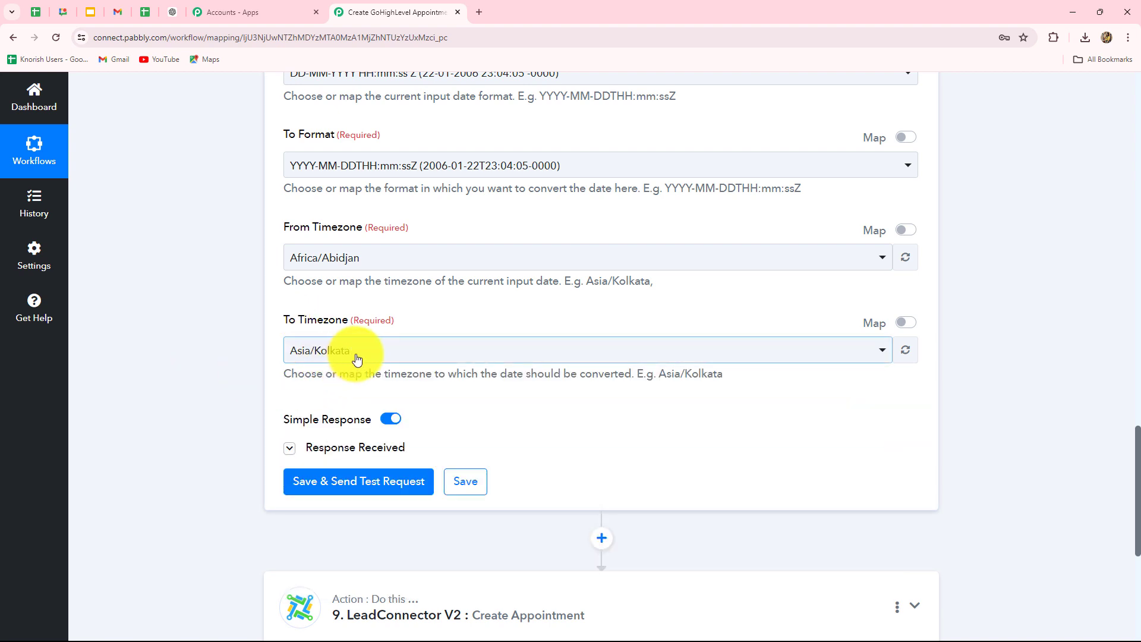
left_click(357, 481)
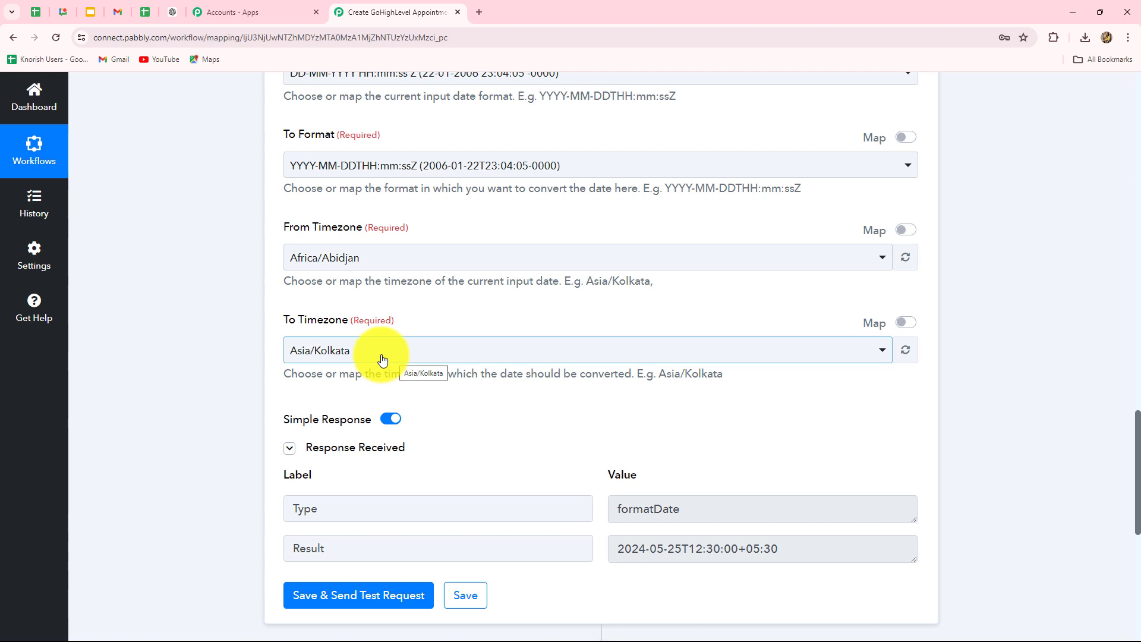
left_click(382, 359)
left_click(205, 427)
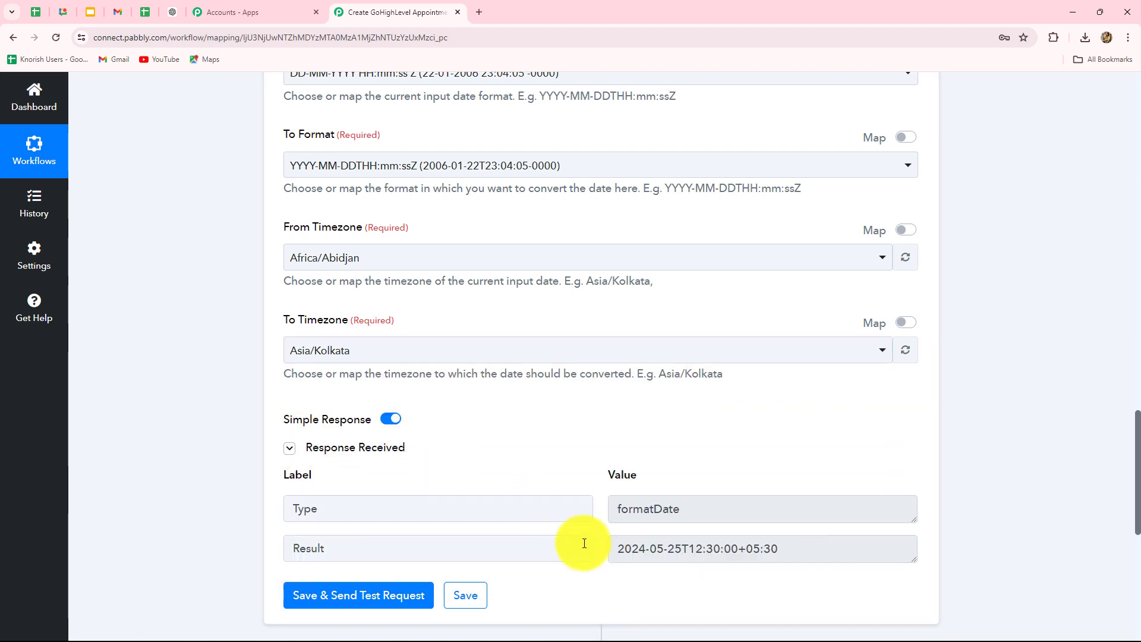
triple_click(734, 542)
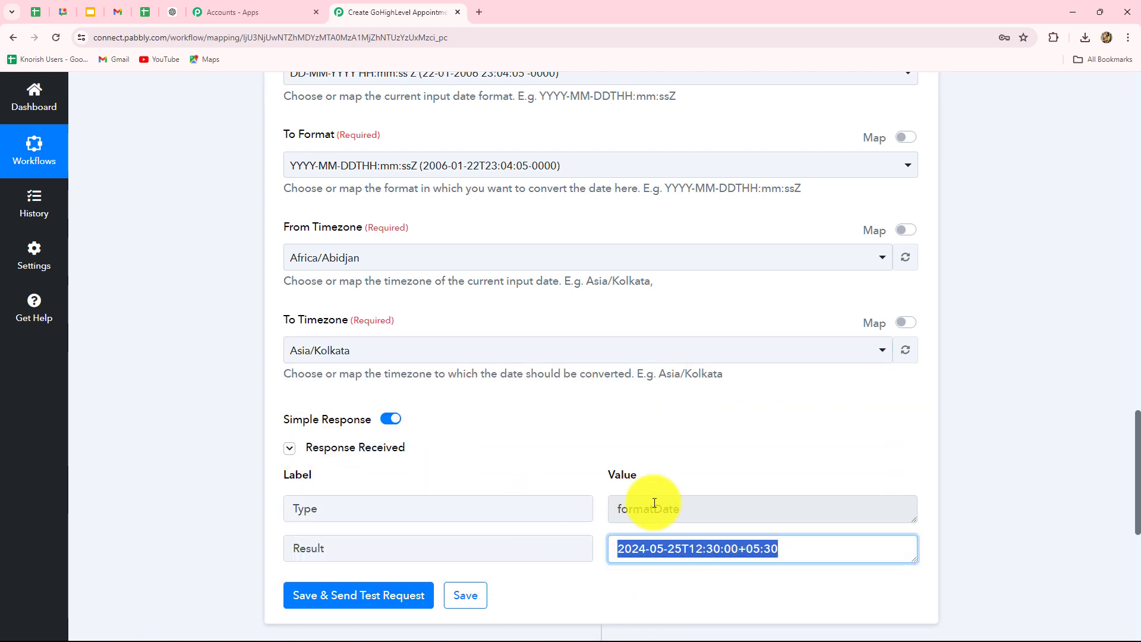
scroll(1060, 526, "down", 5)
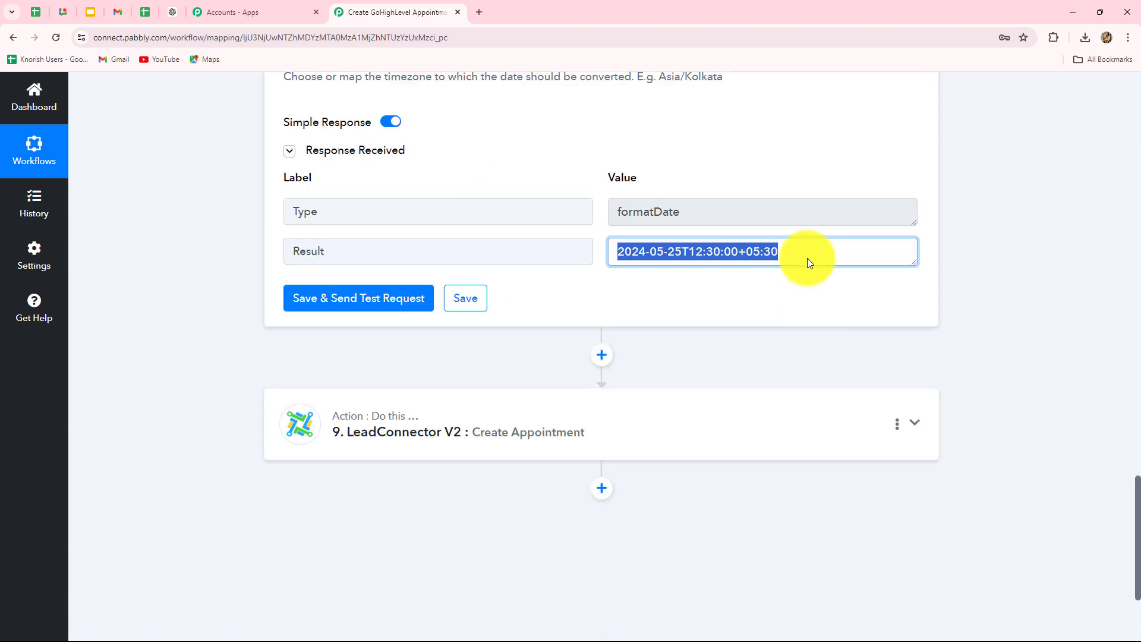
Step: Map step 8's formatted Result, 2024-05-25T12:30:00+05:30, into the appointment's time field
left_click(624, 451)
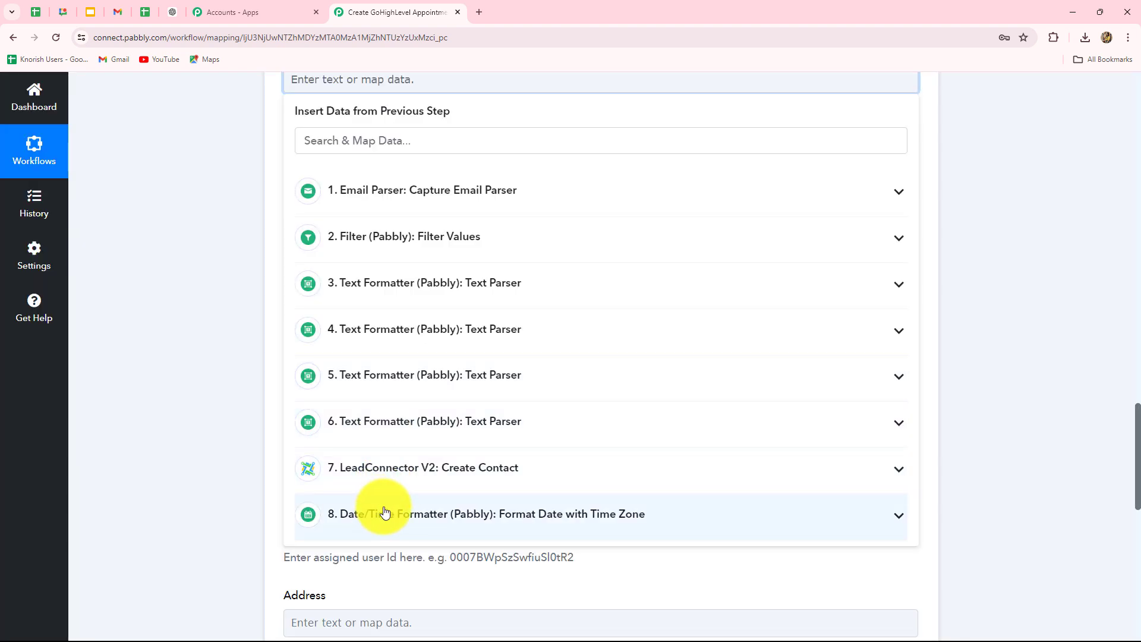
left_click(386, 513)
left_click(397, 583)
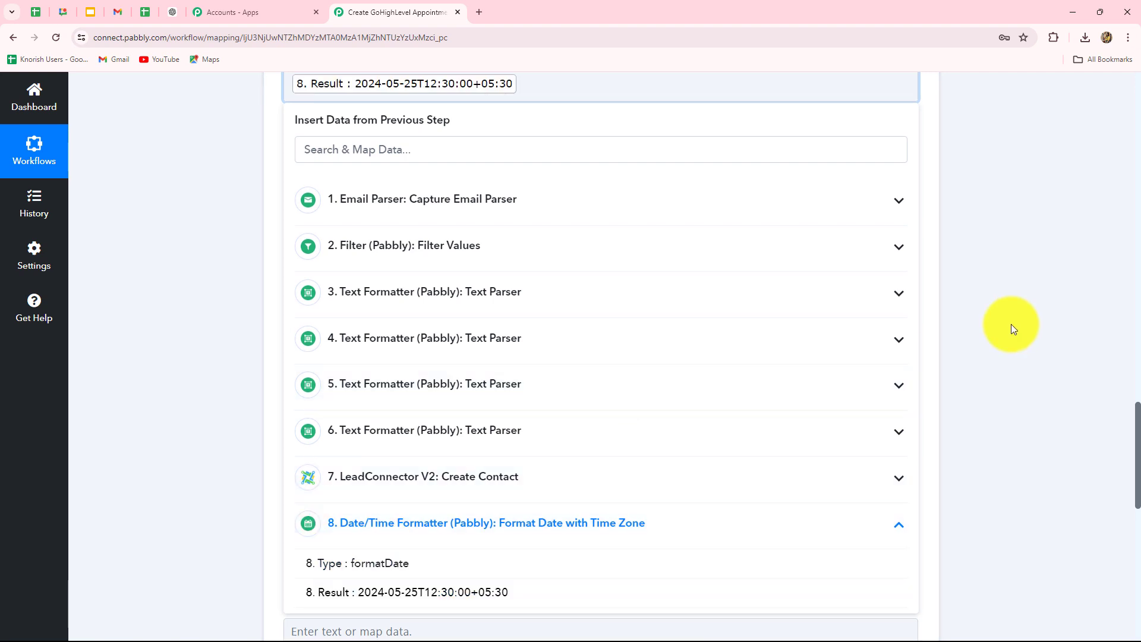
scroll(1011, 323, "down", 15)
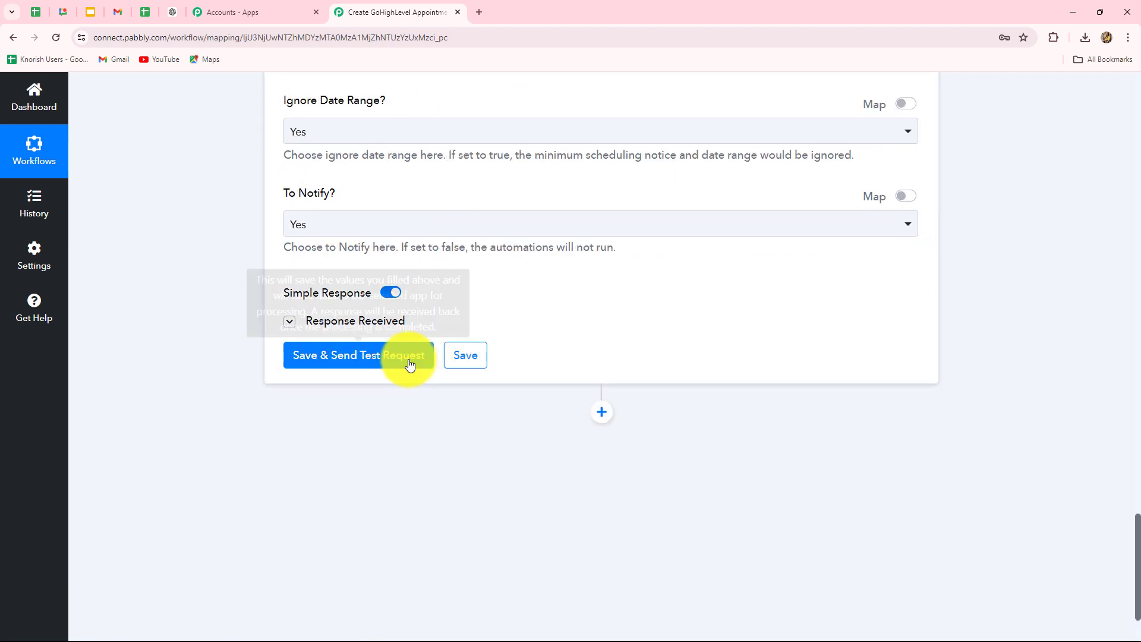
Step: Test Create Appointment and review the returned calendar, appointment and contact IDs and booked status
left_click(408, 364)
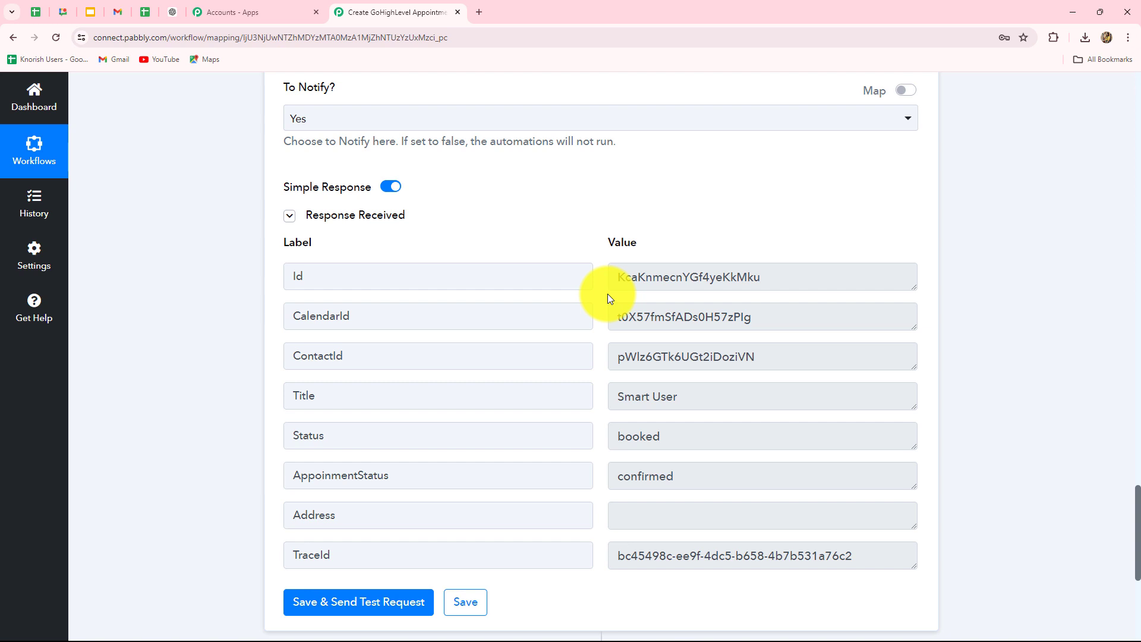
double_click(658, 315)
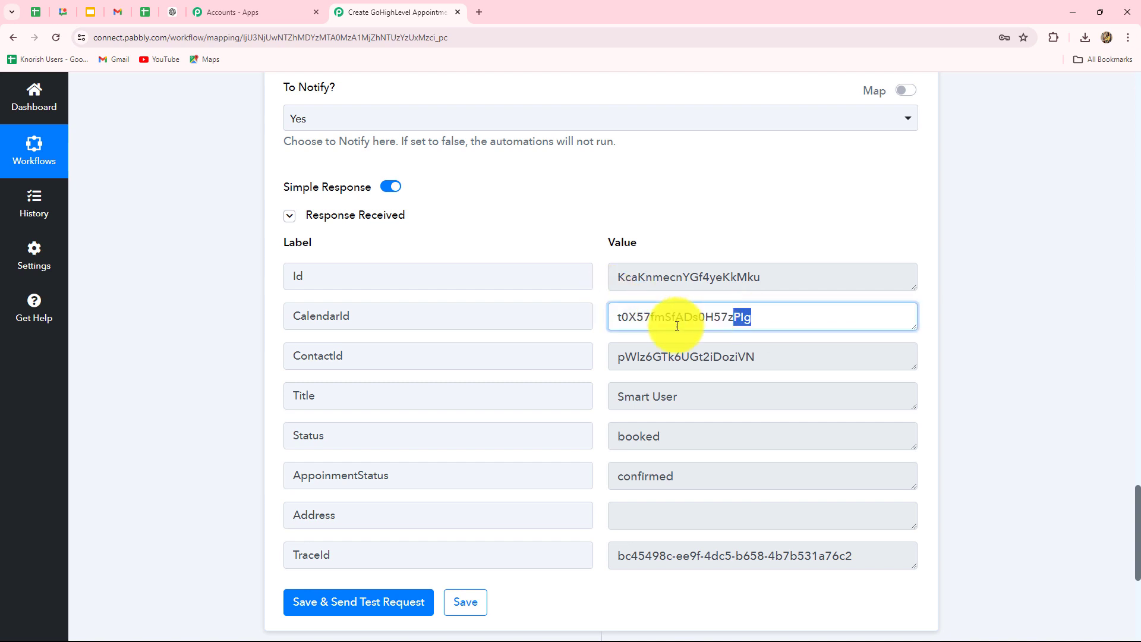
double_click(828, 275)
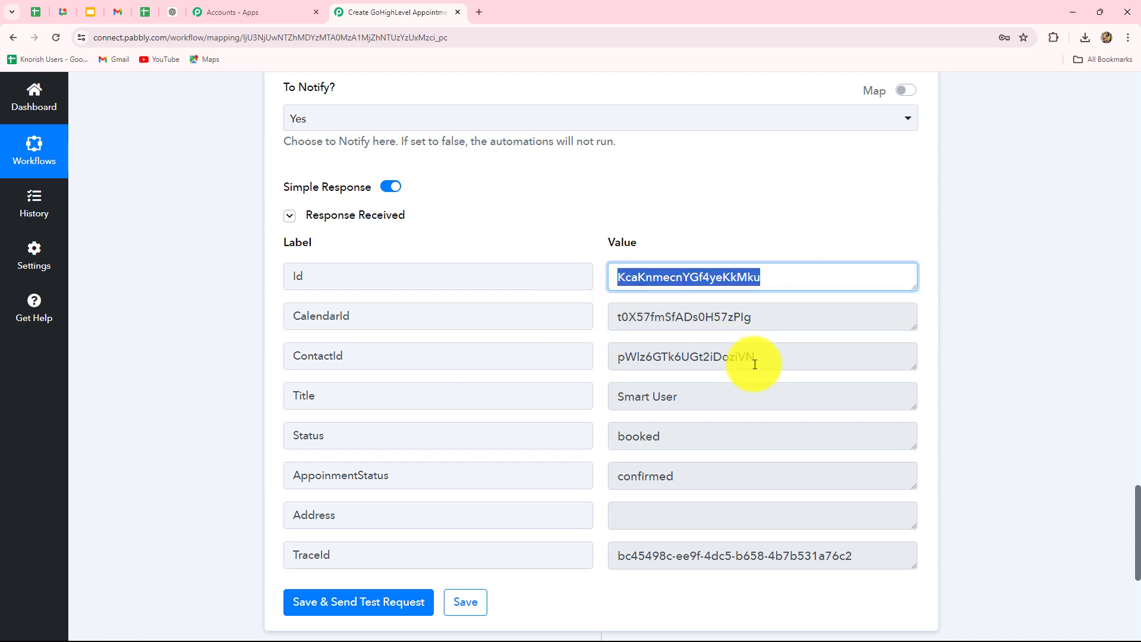
double_click(787, 368)
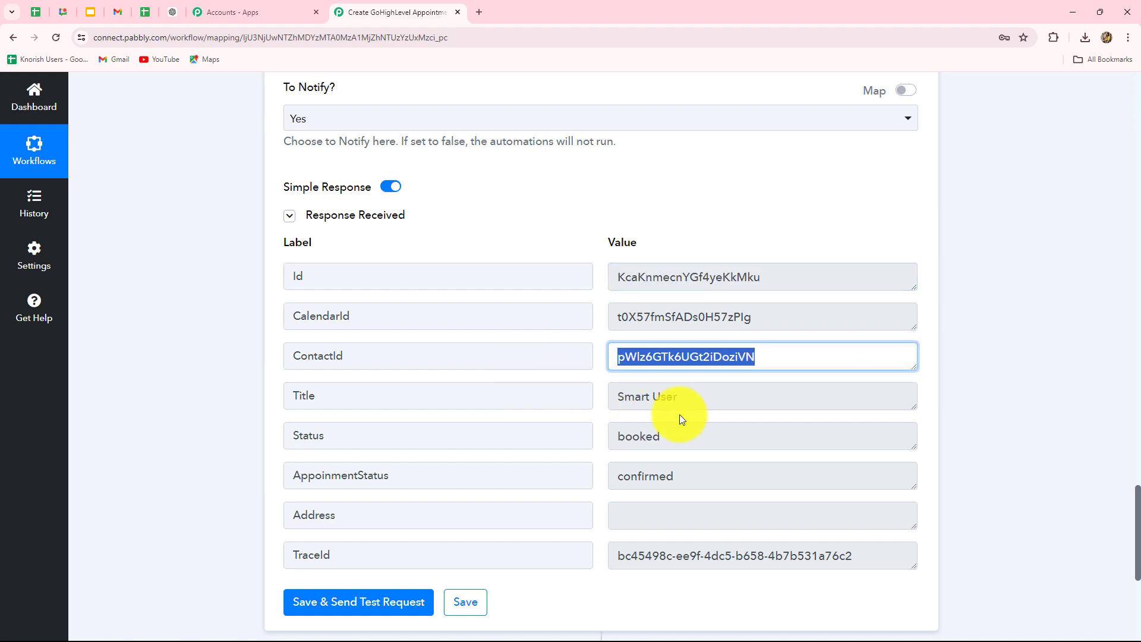
left_click(605, 479)
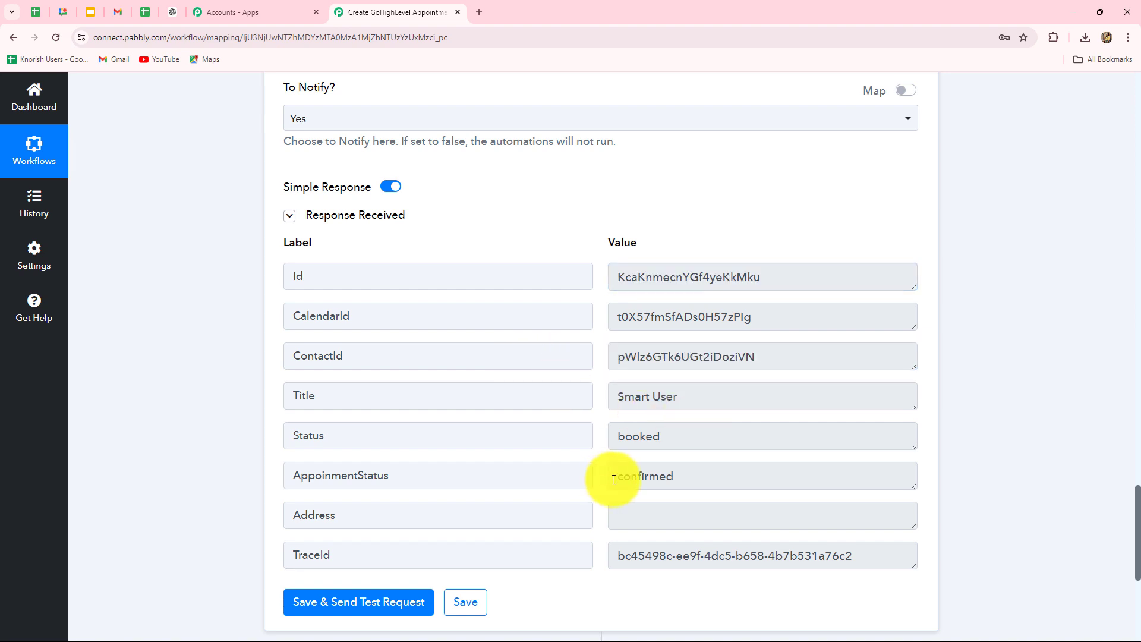
left_click_drag(615, 480, 589, 438)
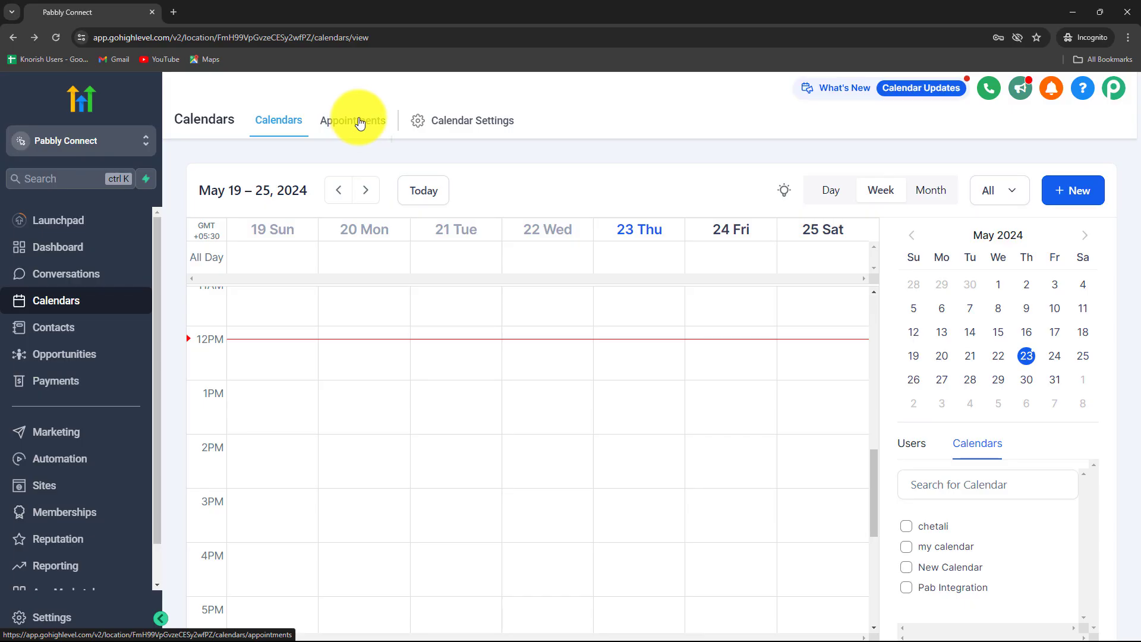
Step: Confirm the new appointment in GoHighLevel's appointments list, then return to the workflow
left_click(360, 122)
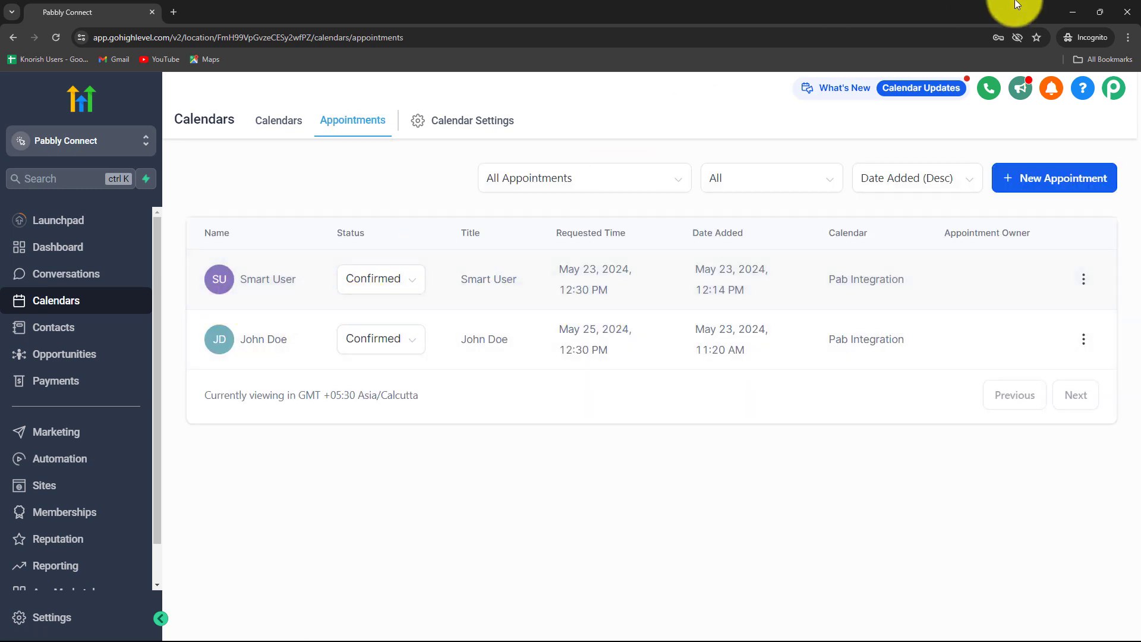
left_click_drag(1058, 9, 1034, 52)
left_click(1036, 58)
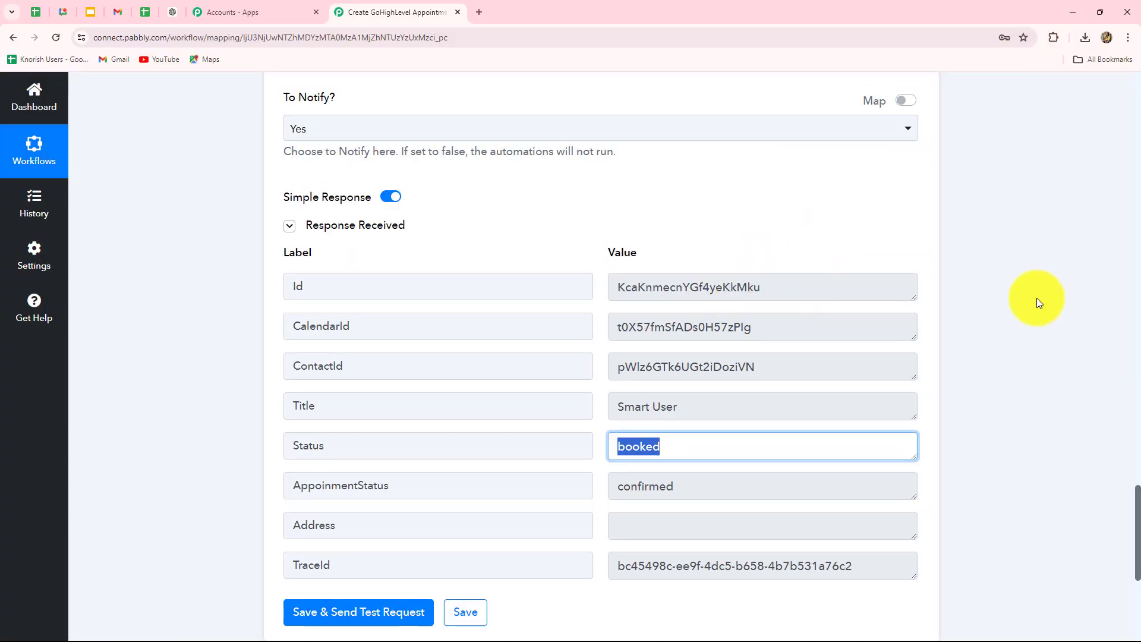
scroll(1036, 298, "up", 15)
scroll(1041, 298, "up", 8)
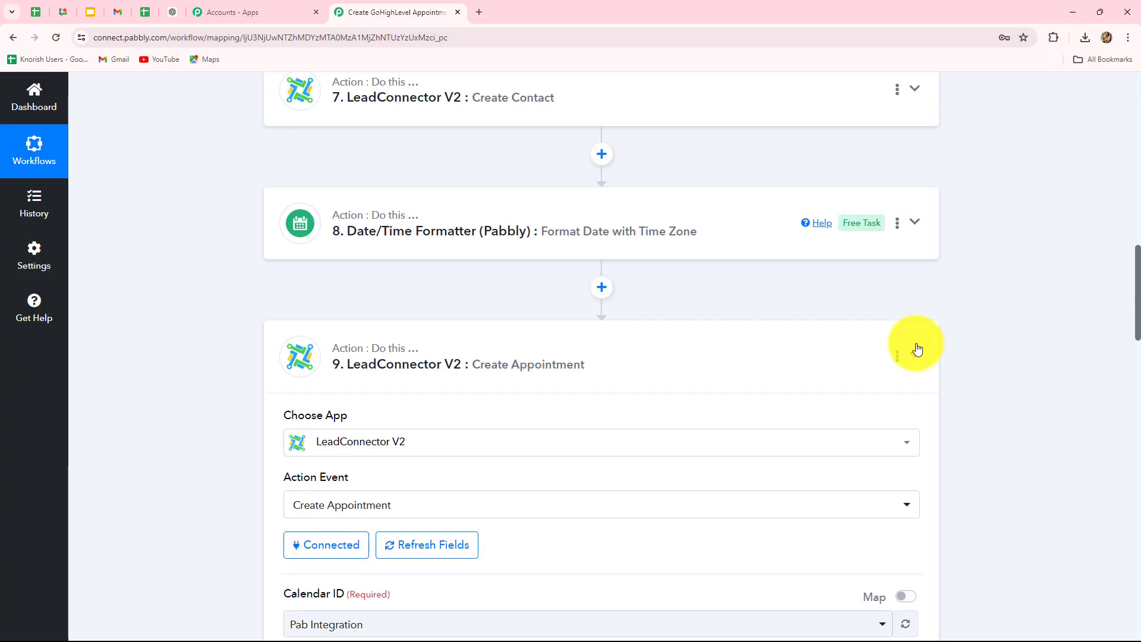
scroll(1004, 346, "up", 15)
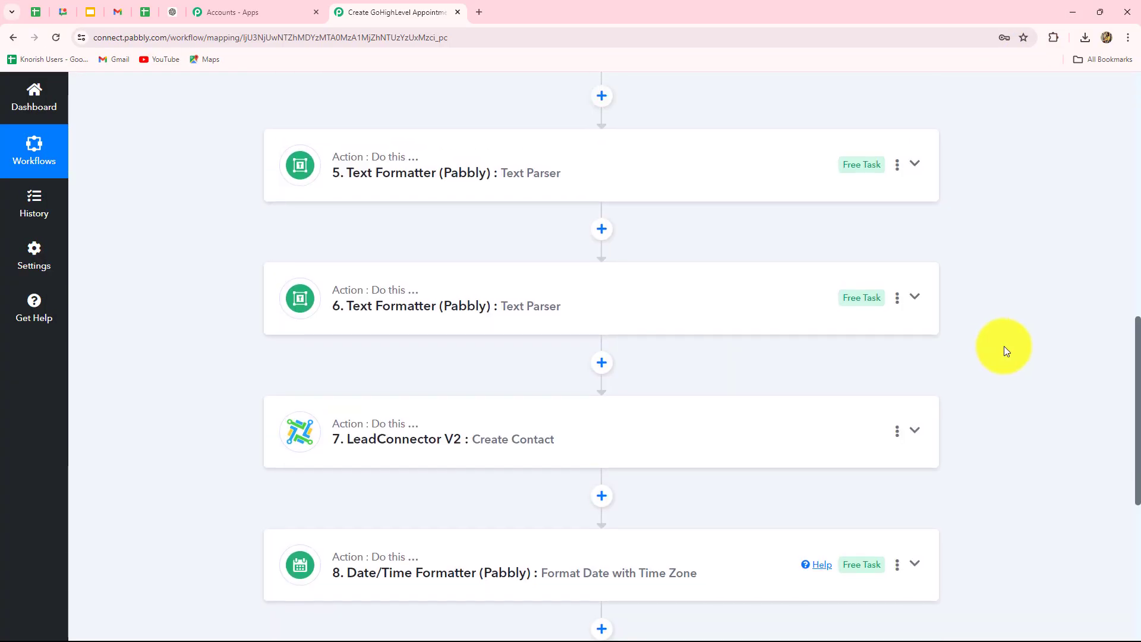
scroll(1005, 349, "down", 4)
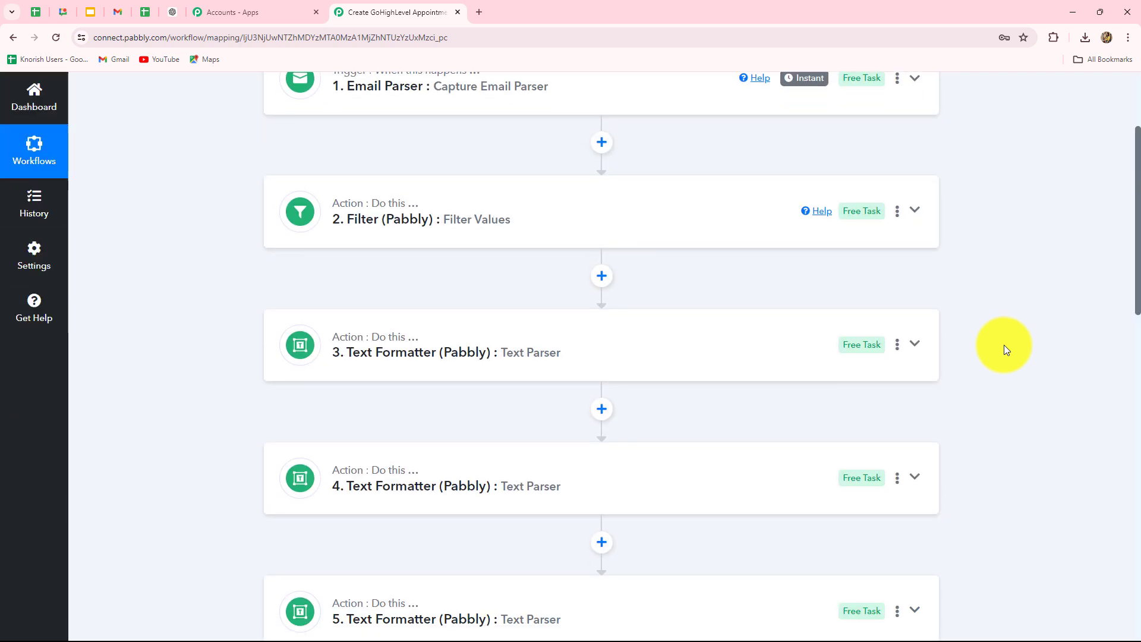
scroll(1004, 350, "up", 2)
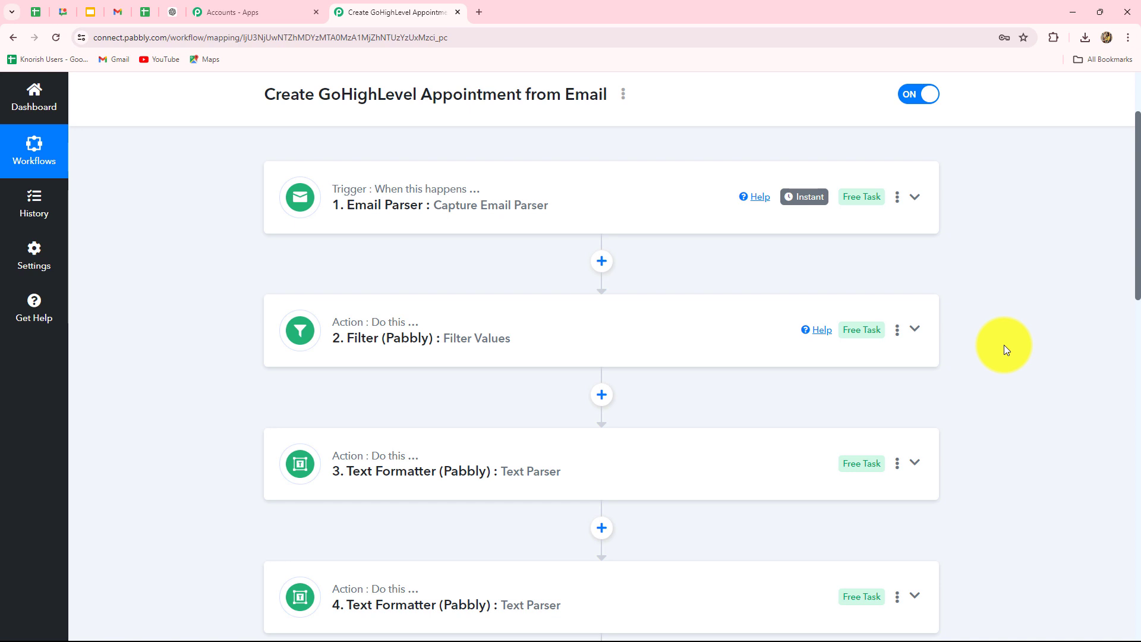
scroll(1004, 349, "down", 8)
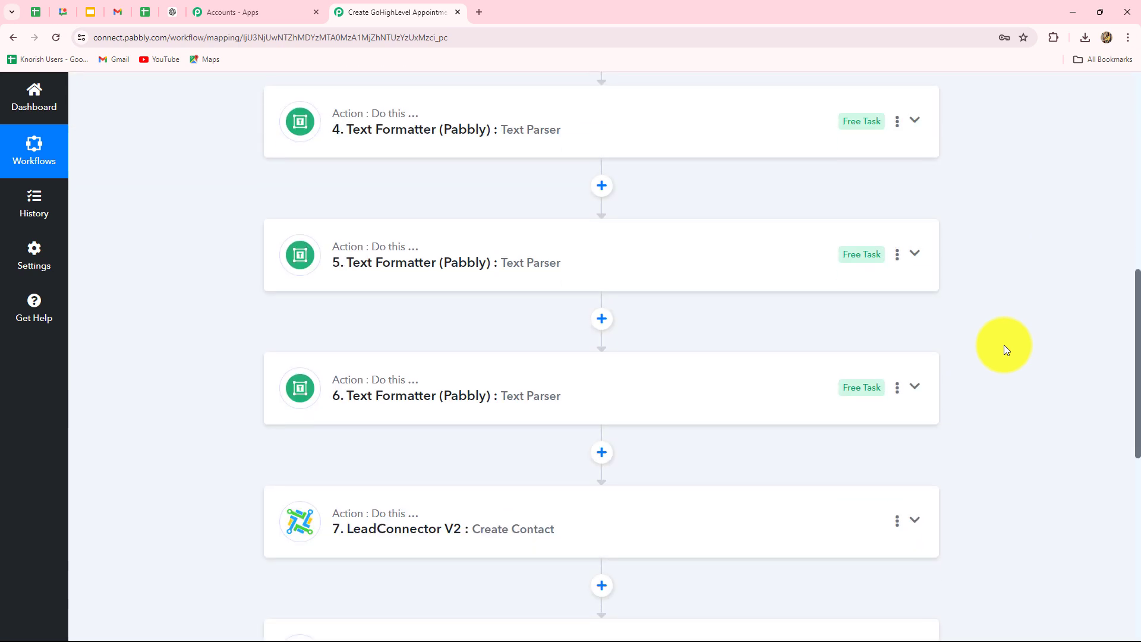
scroll(1006, 350, "down", 2)
scroll(1006, 349, "down", 2)
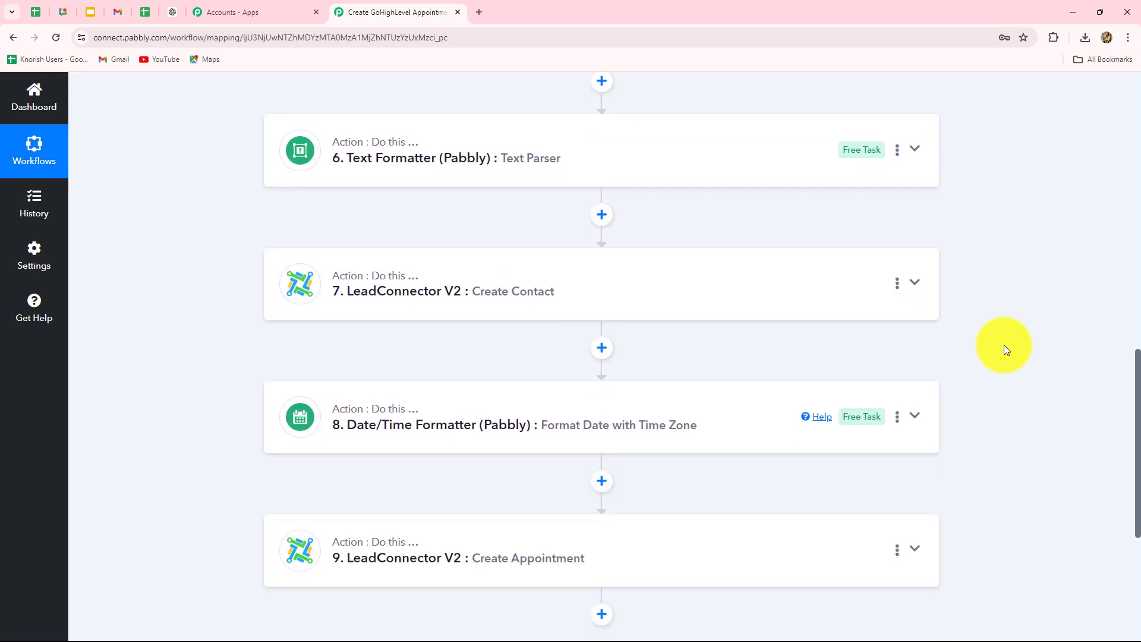
scroll(1006, 349, "down", 3)
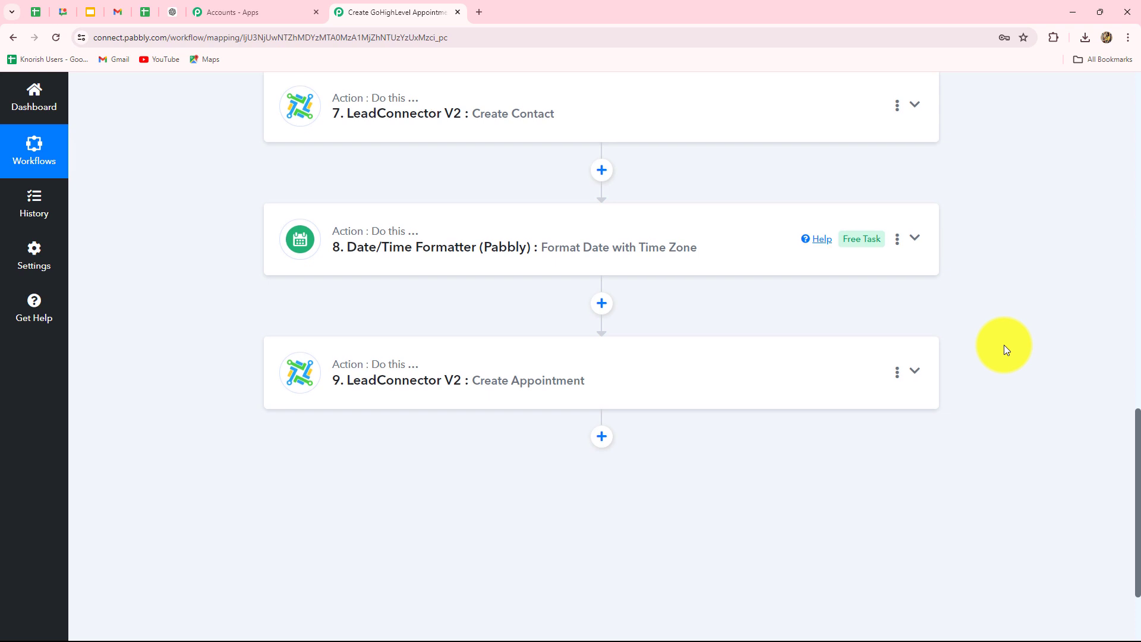
scroll(1005, 349, "up", 7)
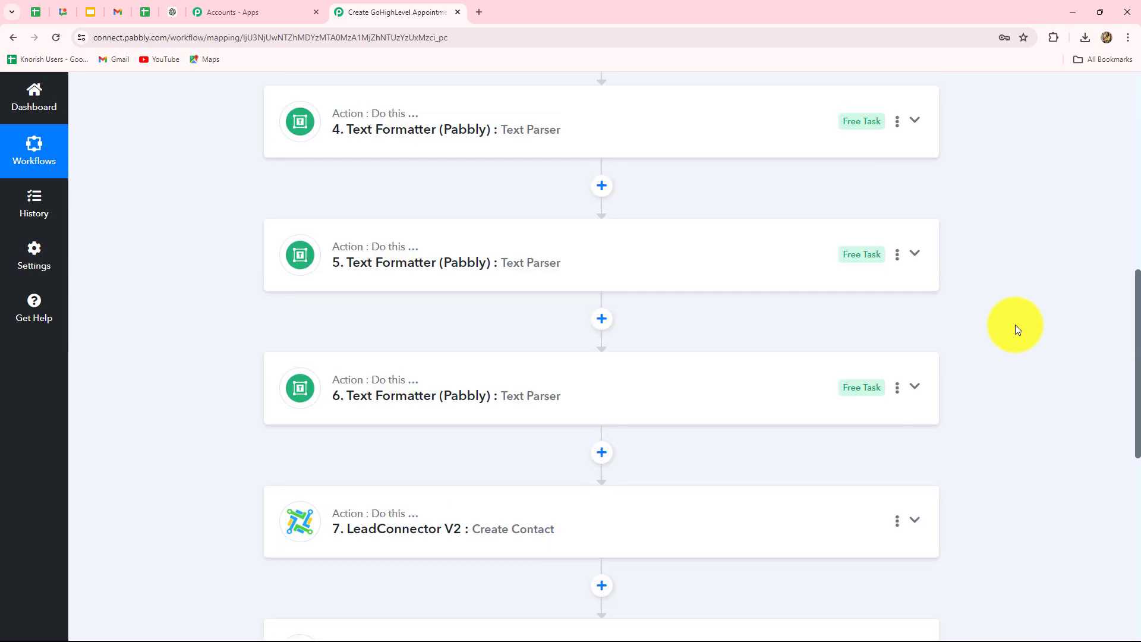